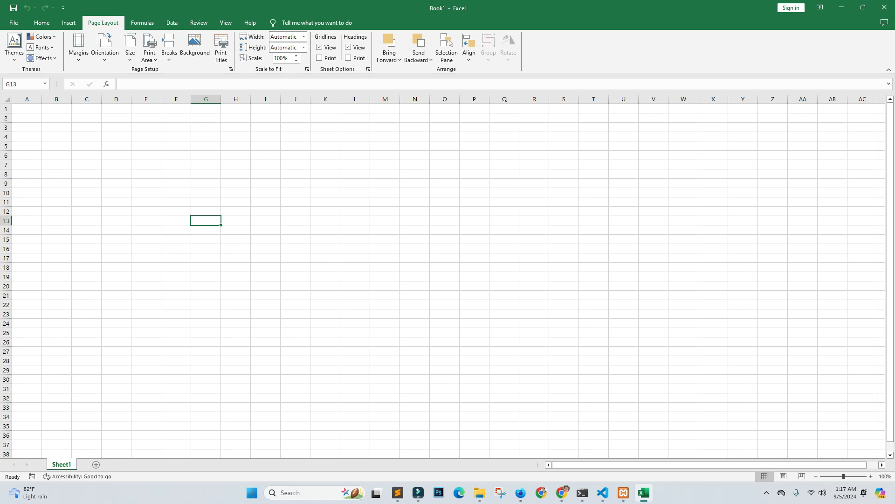
left_click(385, 165)
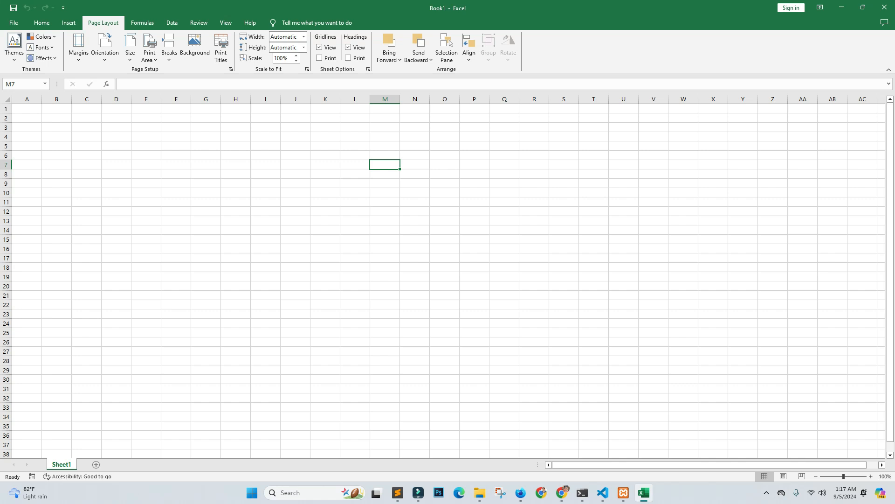
left_click_drag(353, 193, 330, 193)
left_click(206, 183)
left_click(177, 184)
left_click_drag(266, 165, 266, 156)
left_click(296, 212)
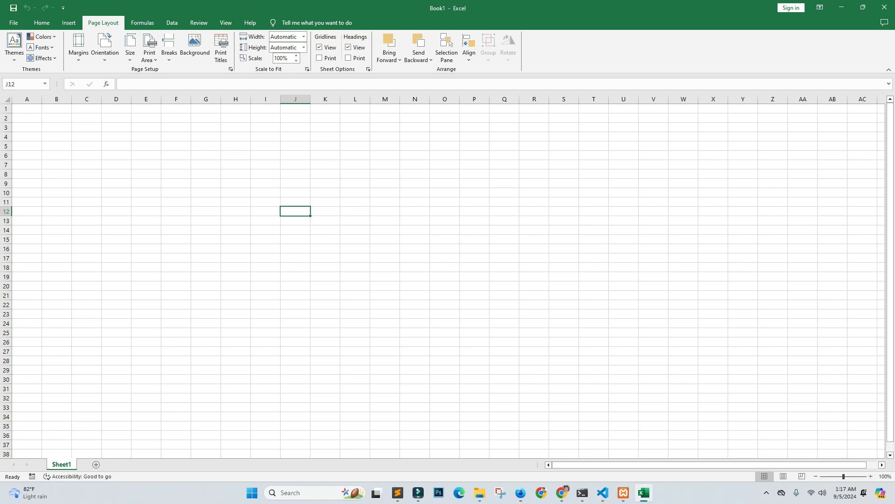
left_click(355, 285)
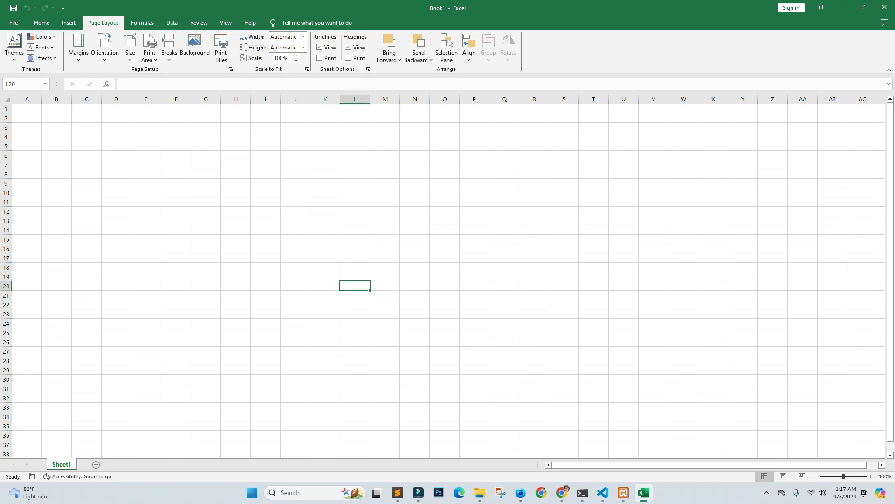
left_click(175, 183)
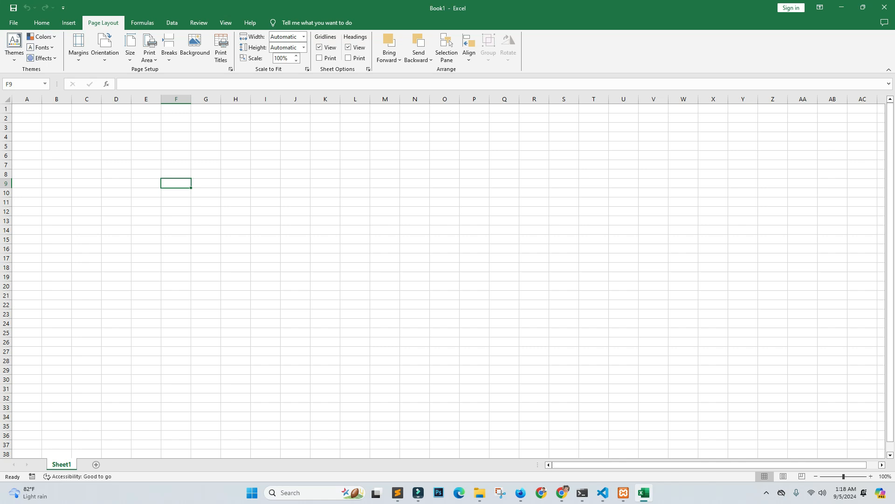
left_click(295, 230)
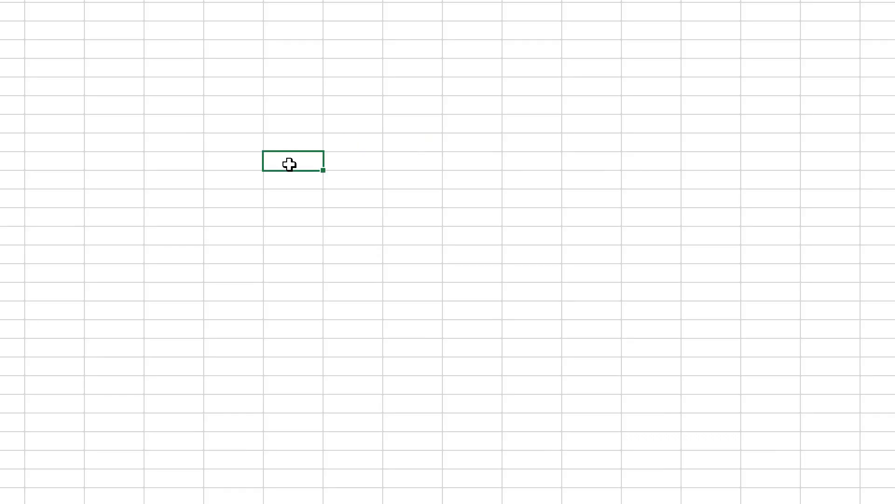
left_click(306, 209)
left_click(285, 102)
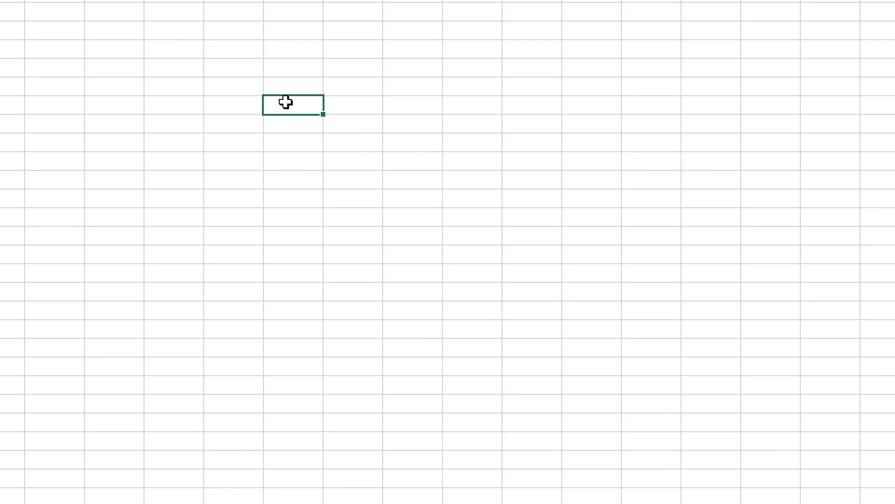
key("super+minus")
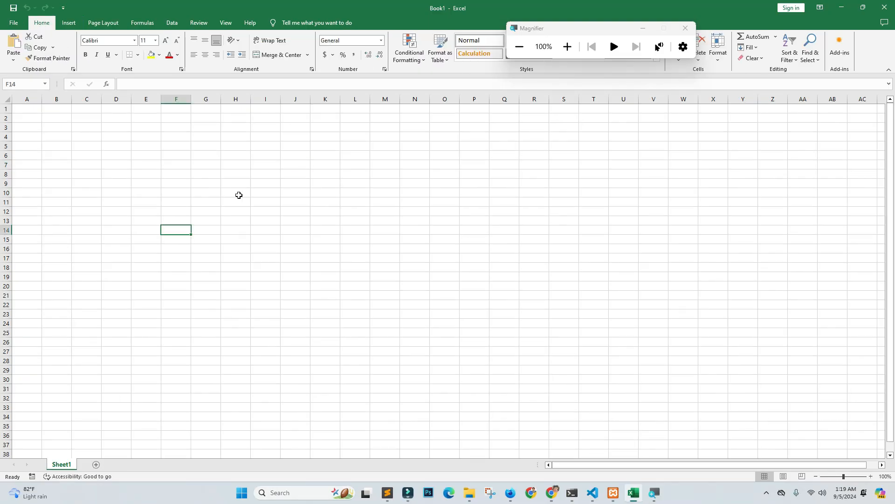
left_click(76, 151)
left_click(26, 110)
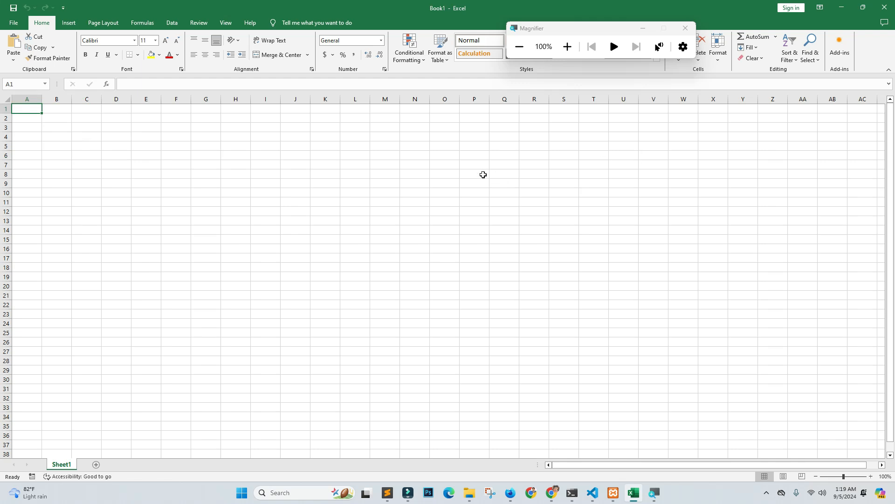
left_click(437, 192)
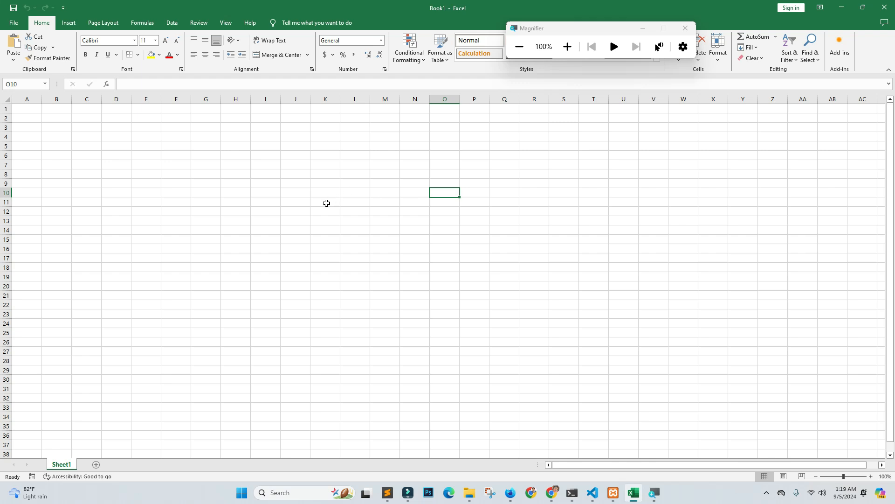
left_click_drag(117, 190, 107, 186)
left_click(73, 137)
- Jump from cell B2 to the sheet's last column, XFD, and select that entire column
left_click(48, 120)
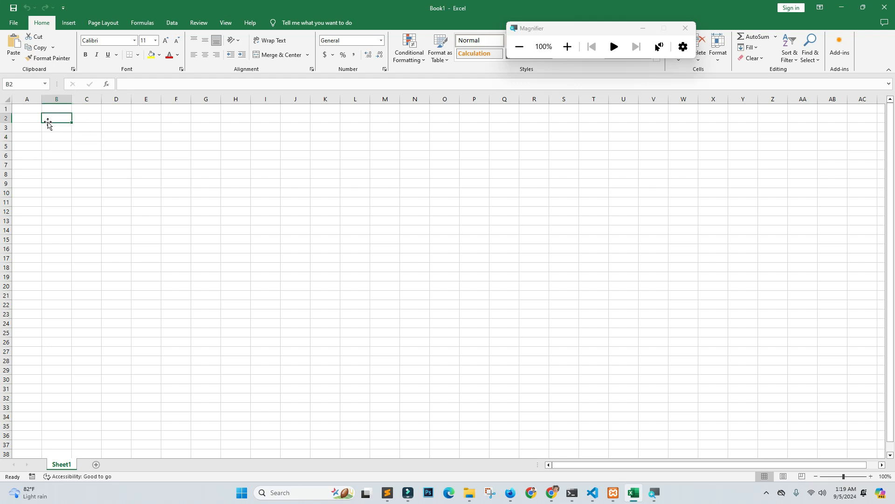
key("ctrl+Right")
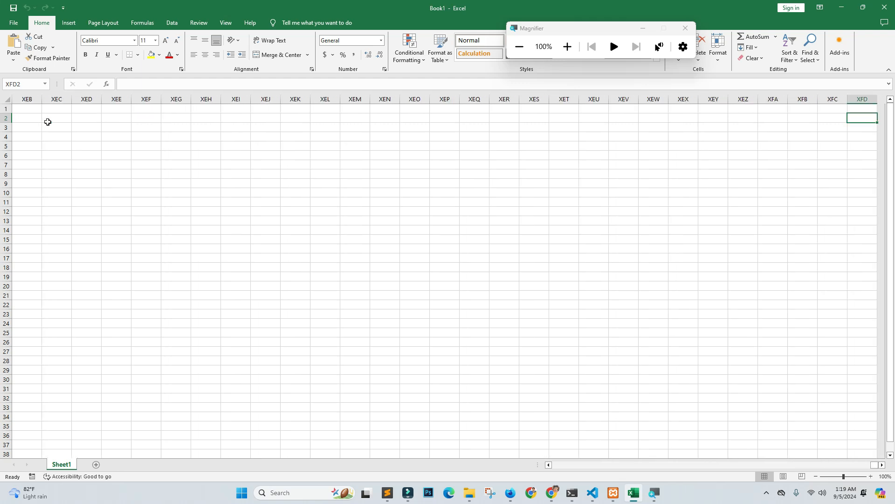
key("super+plus")
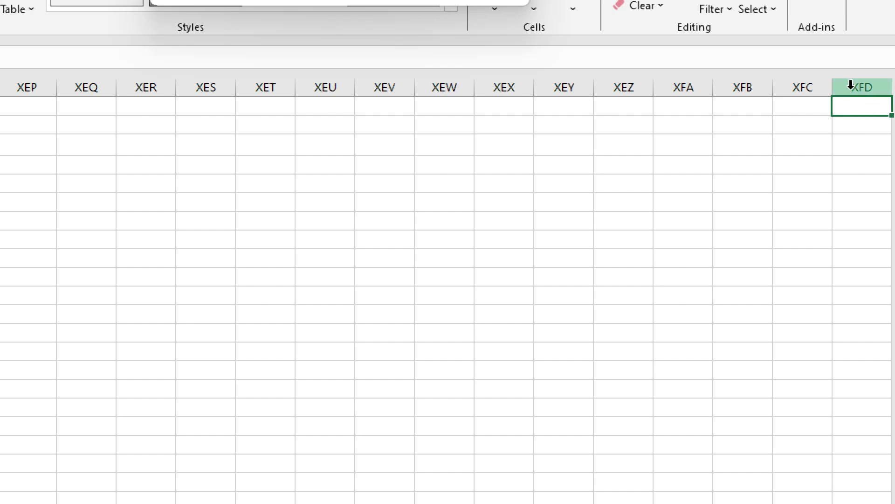
left_click(877, 85)
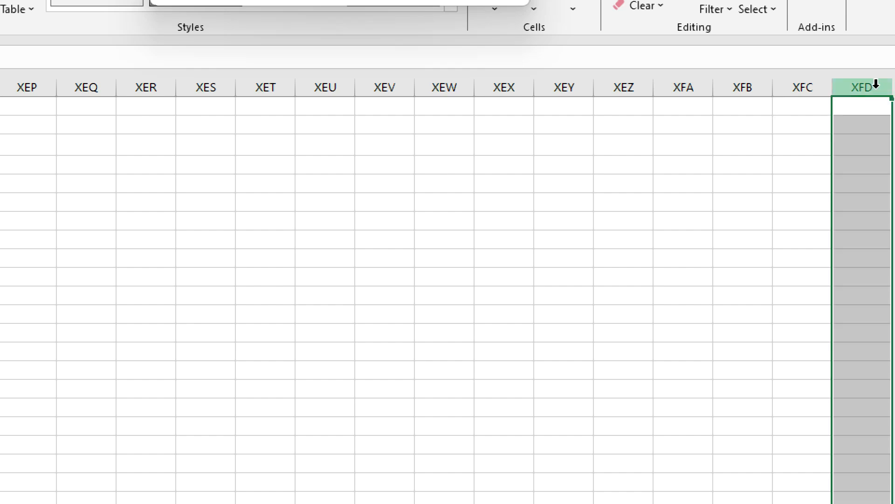
key("super+minus")
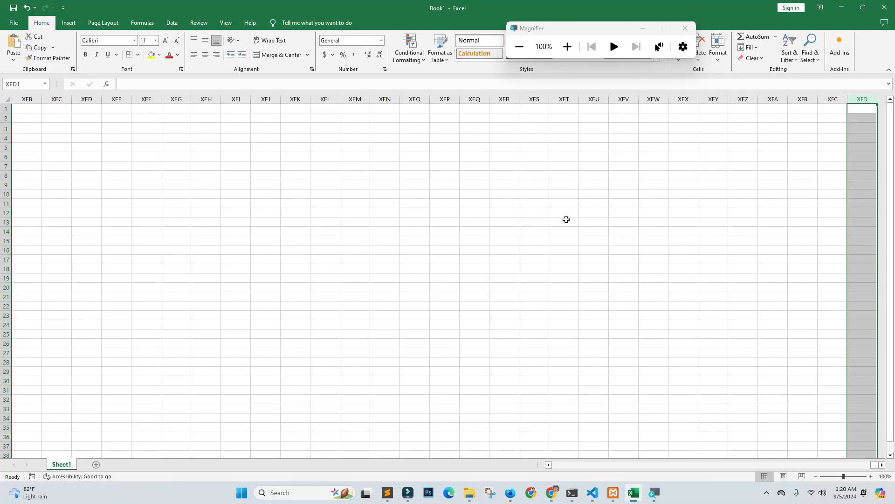
- Jump down to the sheet's last row, 1048576, and select that entire row
scroll(570, 222, "down", 20)
scroll(437, 211, "up", 20)
key("ctrl+Down")
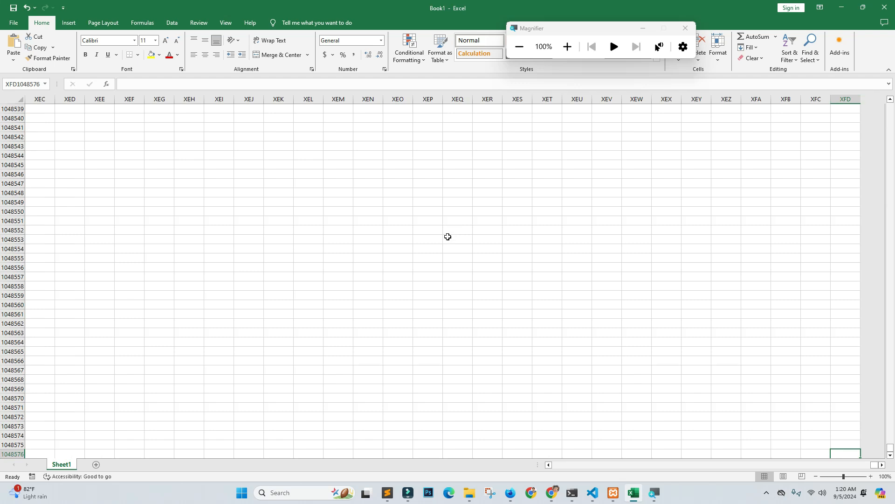
left_click(7, 453)
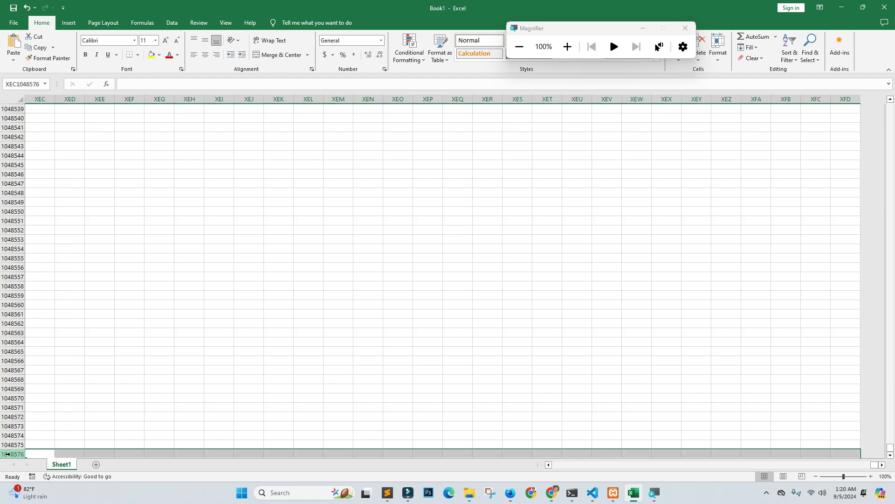
key("super+plus")
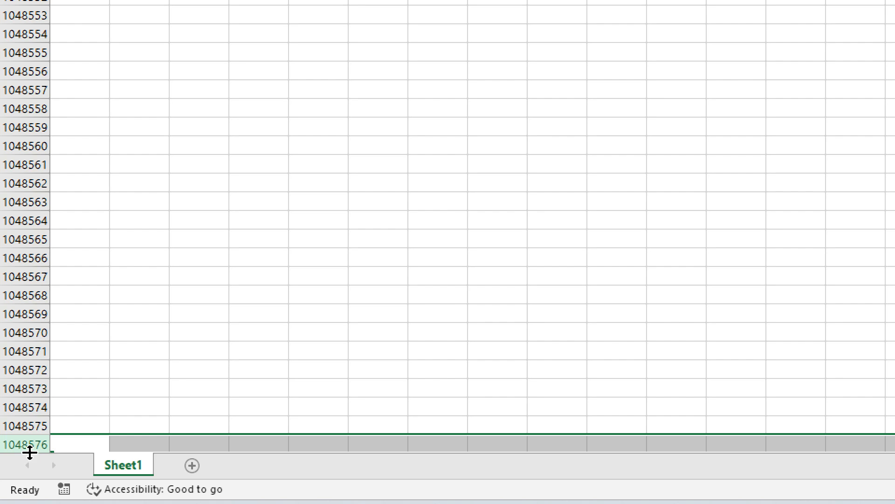
key("super+minus")
- Return from the end of the sheet to its first row and go back to column A in row 3
left_click(153, 234)
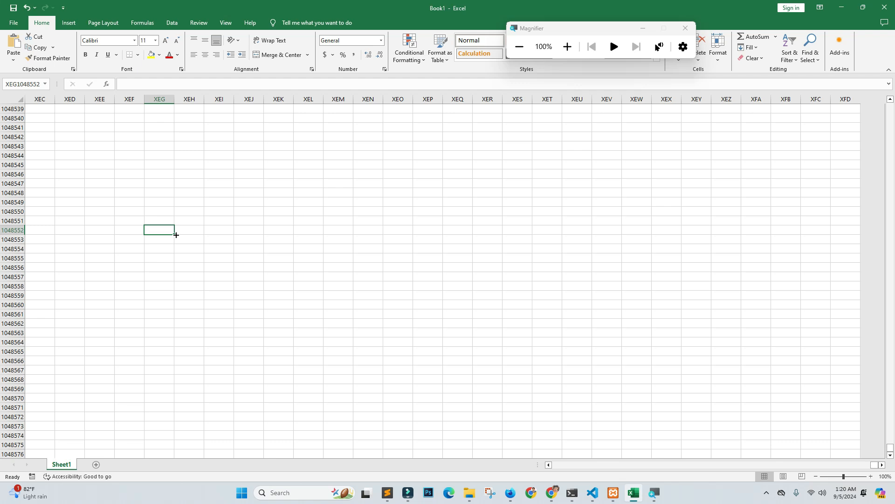
key("ctrl+Up")
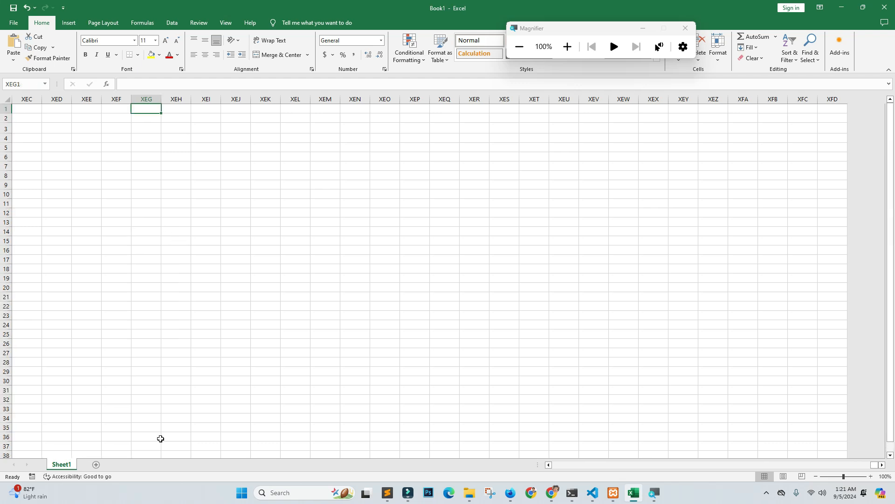
left_click(85, 99)
left_click(128, 125)
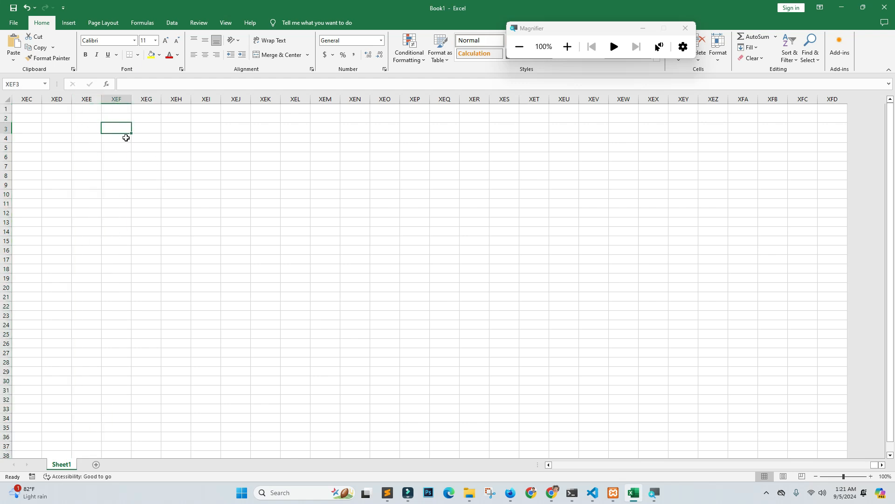
left_click(58, 116)
key("Up")
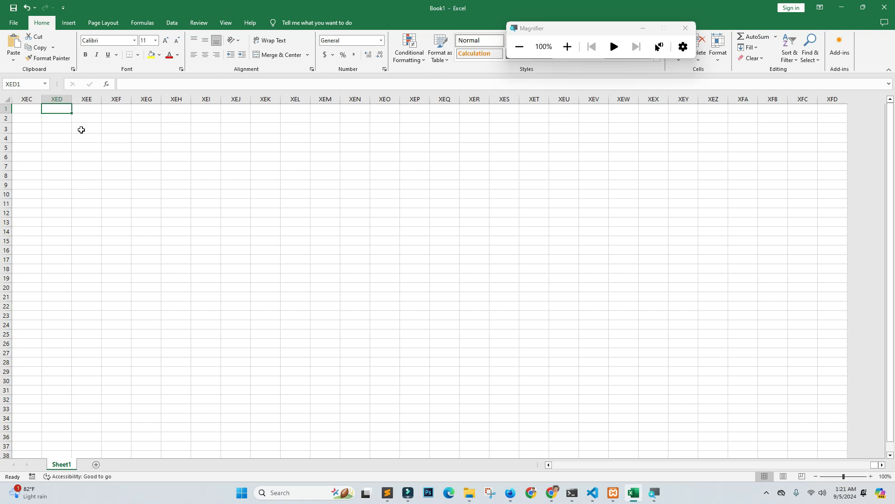
left_click(81, 130)
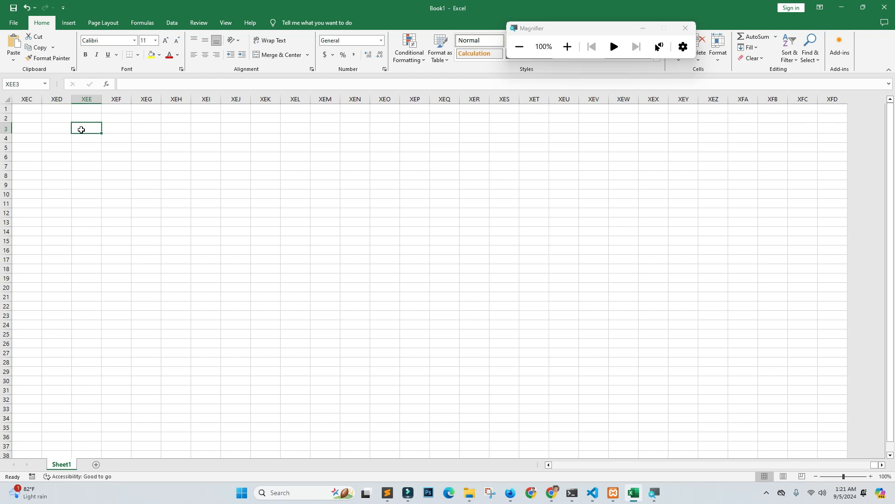
key("Home")
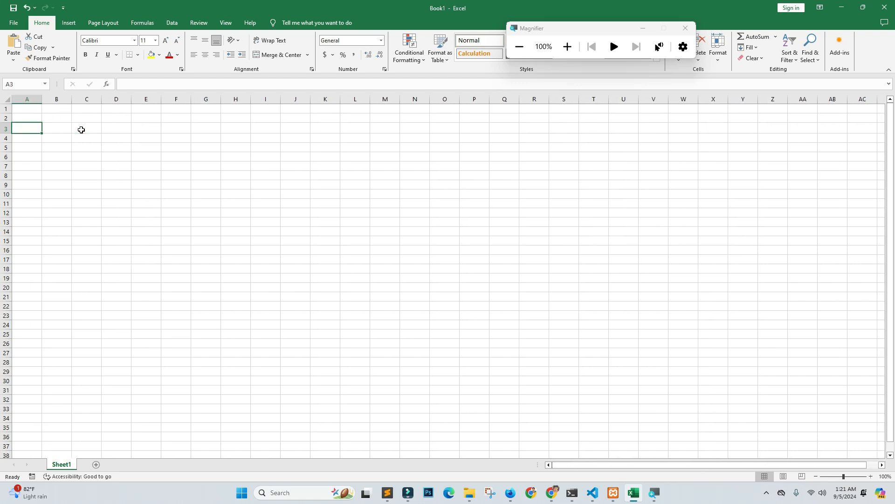
- Select the whole of column A, followed by the whole of column B
left_click(20, 110)
left_click(62, 147)
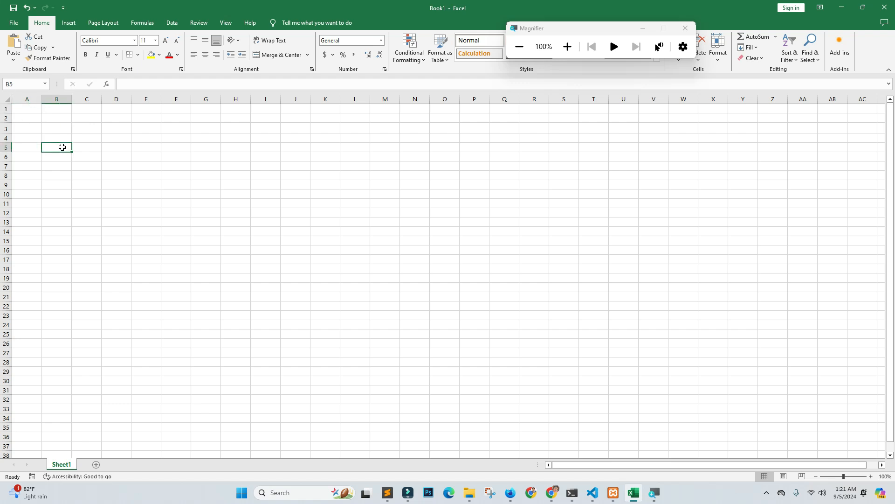
left_click(269, 176)
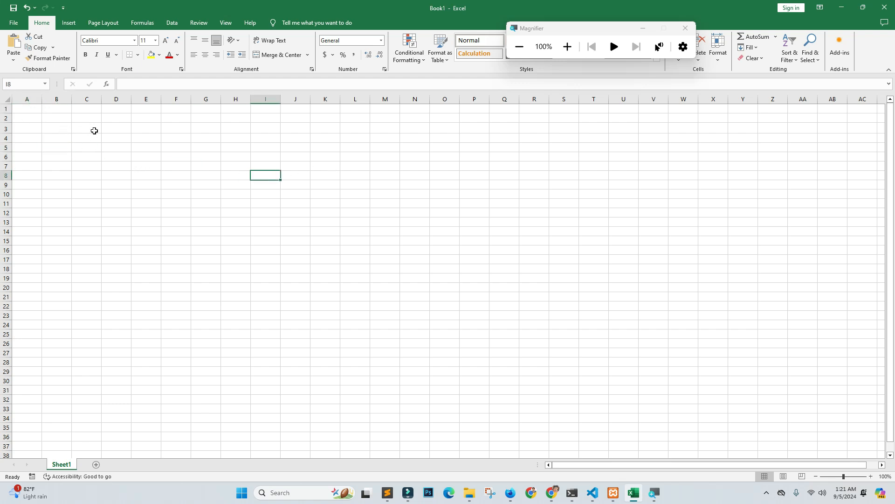
left_click(43, 120)
left_click(31, 116)
left_click(30, 101)
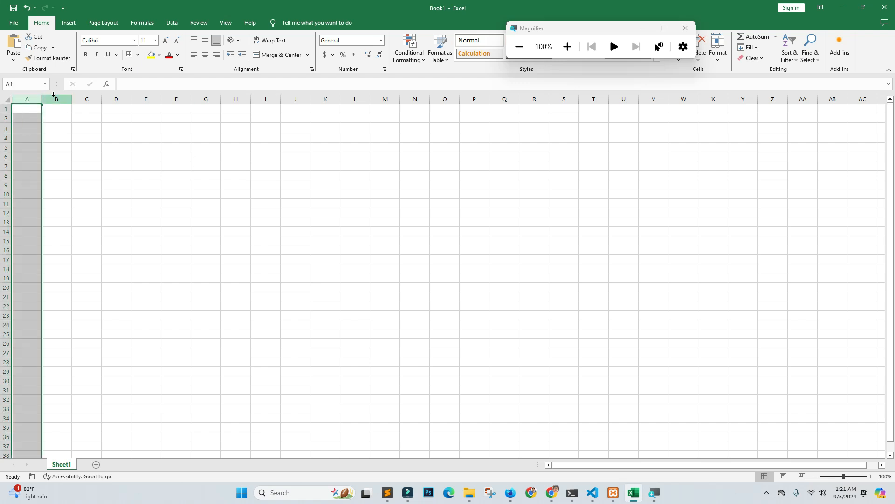
left_click(54, 99)
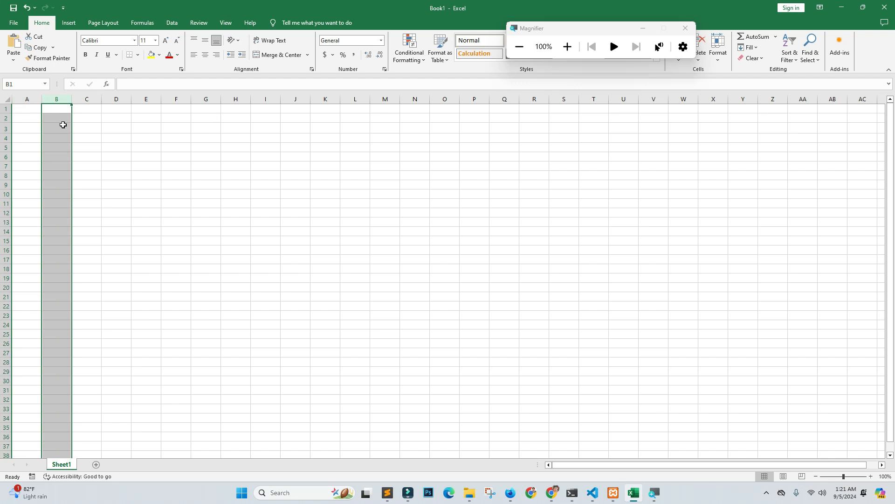
- Select the cells of row 12 from column A through column AF
left_click(26, 109)
left_click(871, 148)
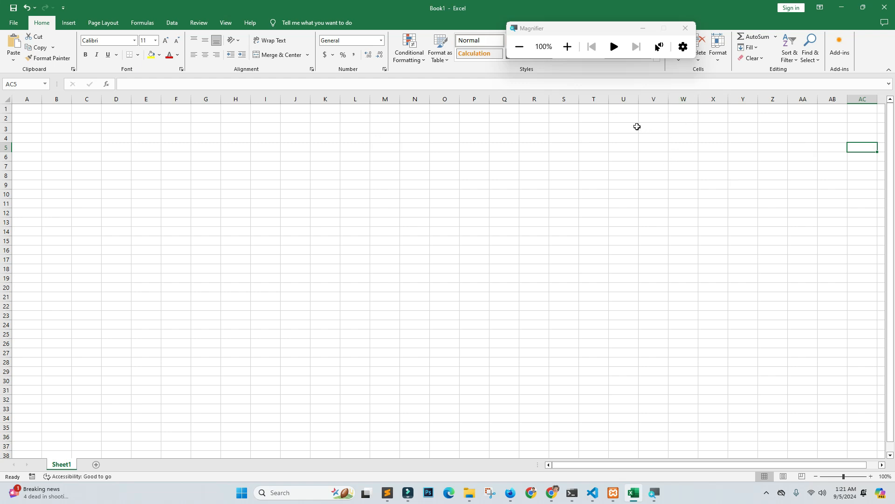
left_click(99, 126)
left_click_drag(37, 210, 875, 212)
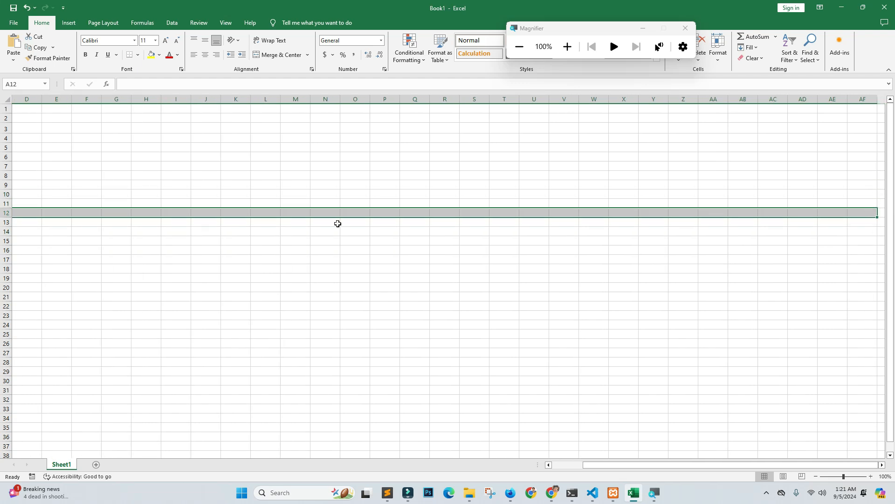
left_click(348, 222)
left_click(131, 186)
key("Left")
key("Left")
key("Left")
key("Left")
key("Left")
key("Left")
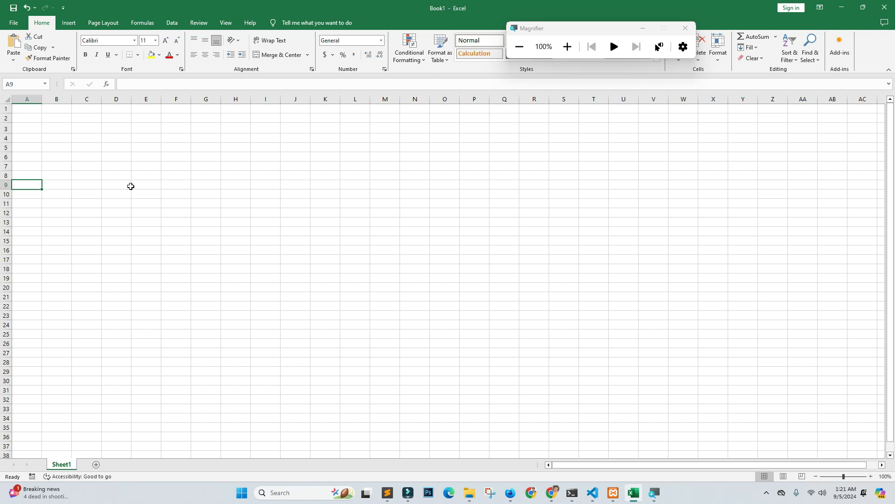
left_click(136, 187)
left_click(144, 168)
left_click(134, 204)
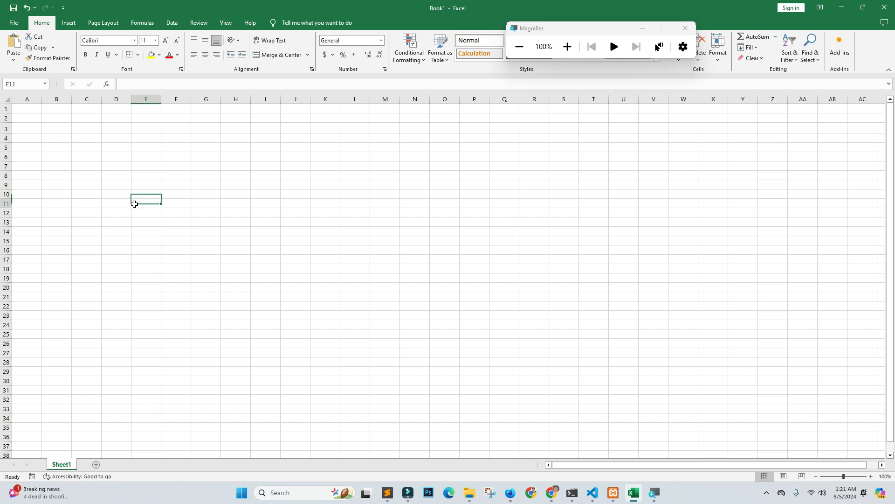
left_click(148, 213)
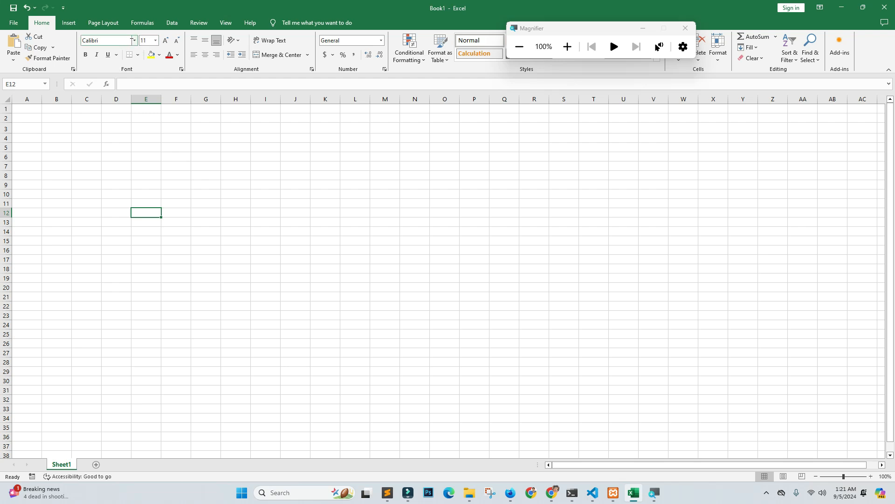
left_click(134, 40)
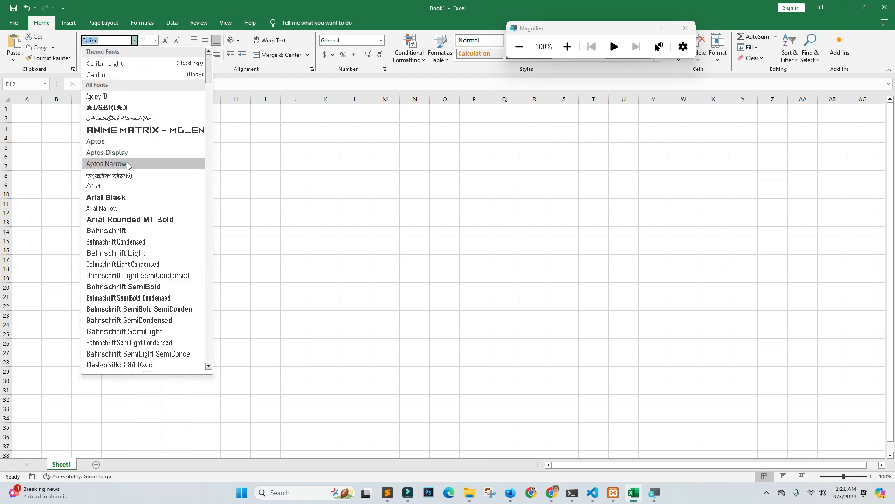
left_click(252, 221)
- Enter the text "Amar Sobar Bangla Ami tomay Bhaloabsi" in cell C5 and reselect that cell
left_click(90, 145)
double_click(91, 146)
type("Amar Sobar Bangla Ami tomay Bhaloabsi")
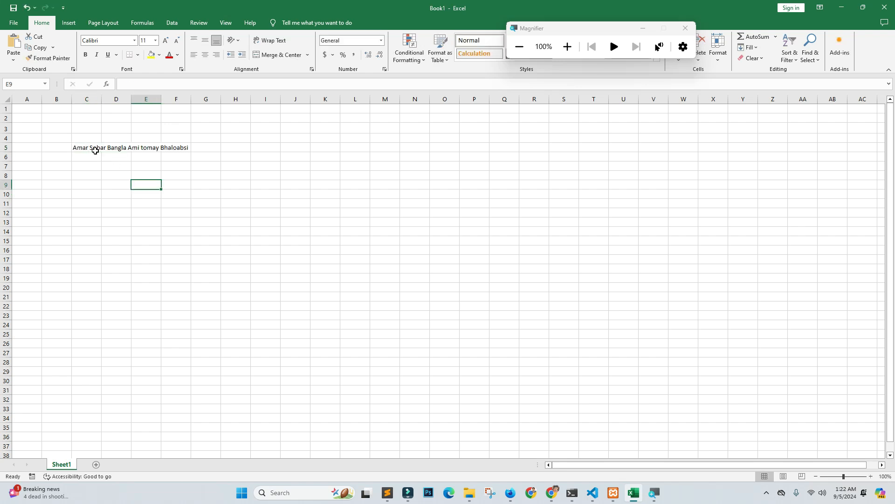
left_click(96, 150)
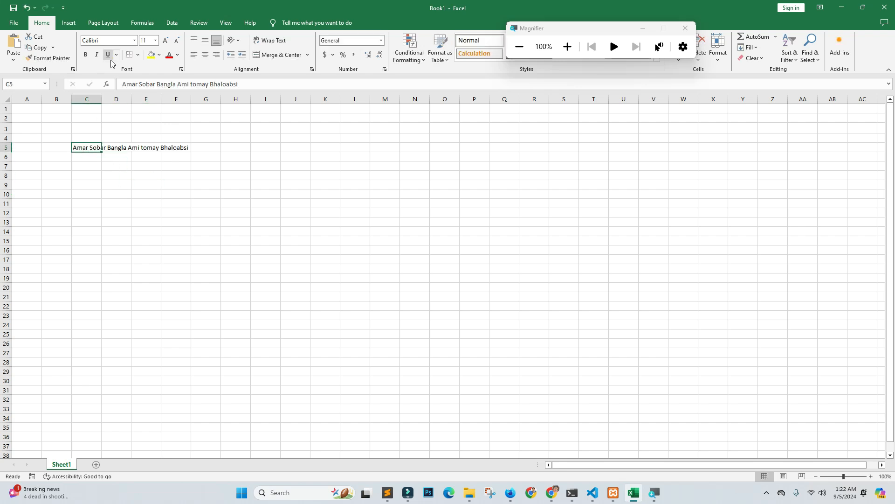
- Set the font of the text in cell C5 to Arial Rounded MT Bold
left_click(134, 40)
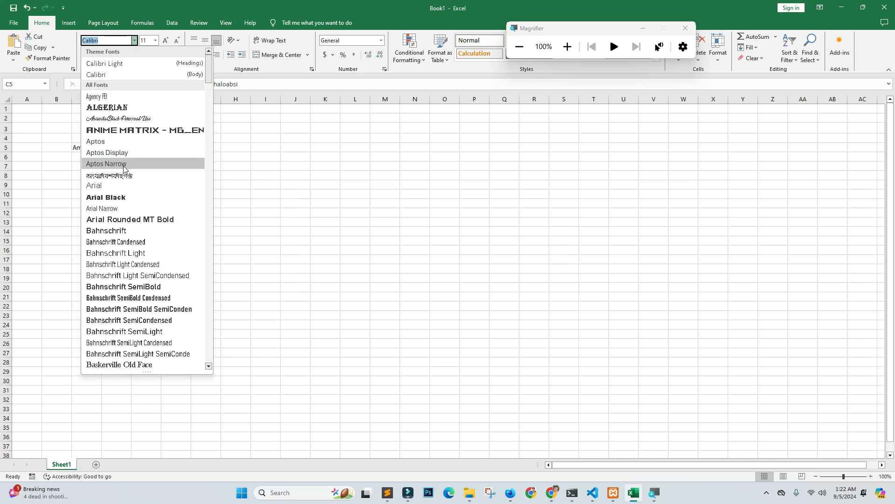
left_click(117, 219)
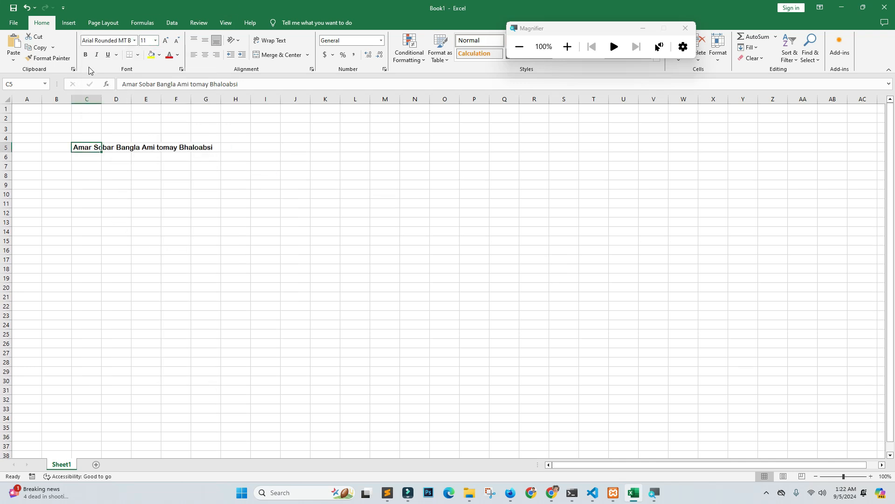
- Try bold and italic on the text in cell C5 and remove both again
left_click(86, 54)
left_click(97, 55)
left_click(97, 55)
left_click(86, 55)
- Alternate between cells C5 and D5 to check which of them holds the sentence
left_click(120, 165)
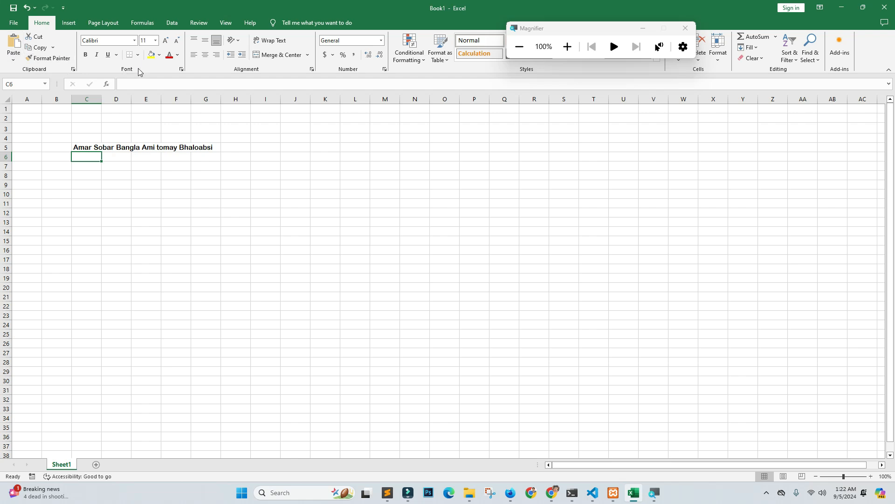
left_click(108, 148)
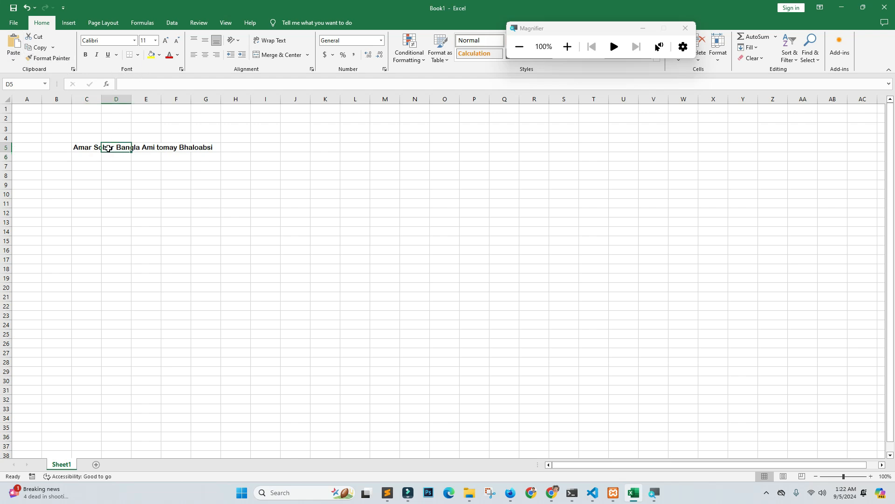
left_click(89, 150)
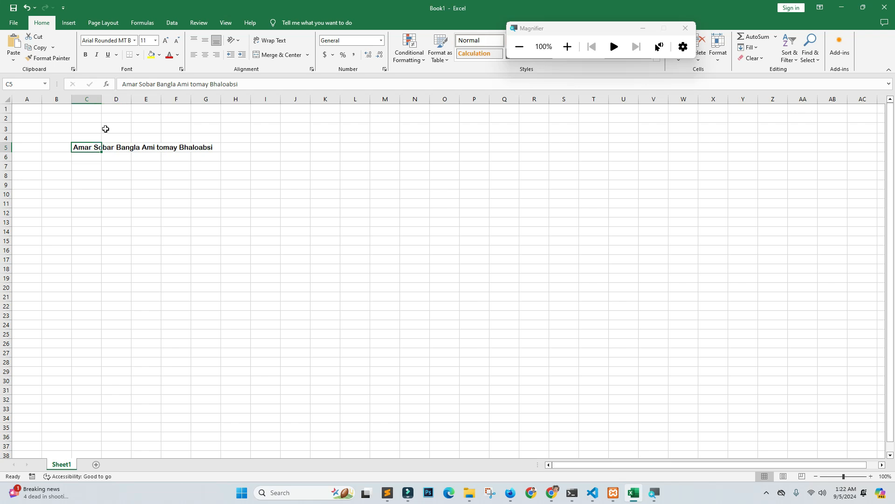
left_click(119, 147)
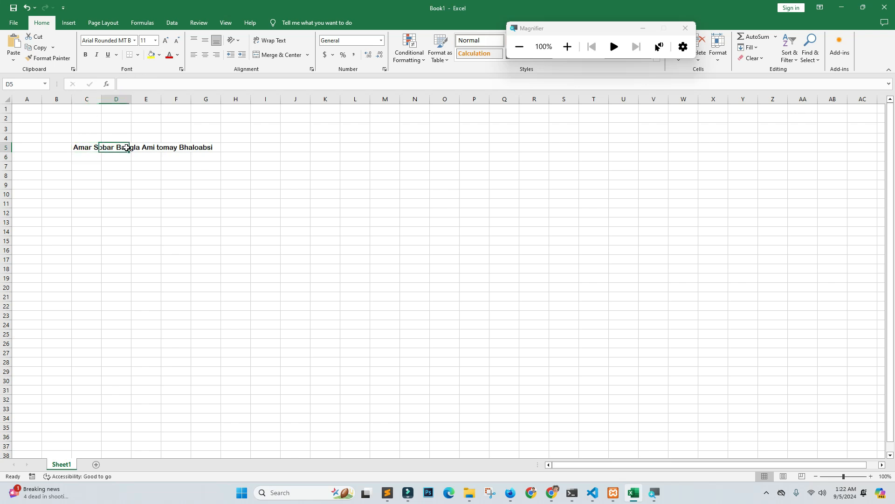
left_click(91, 148)
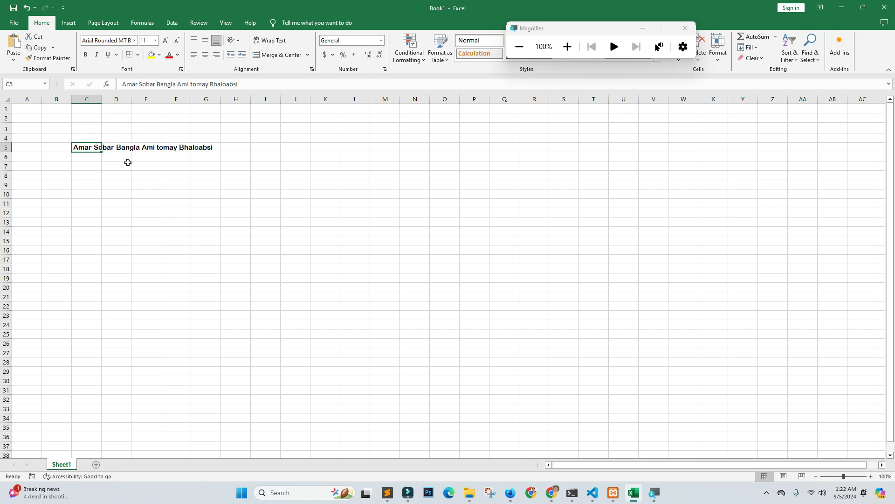
left_click(110, 149)
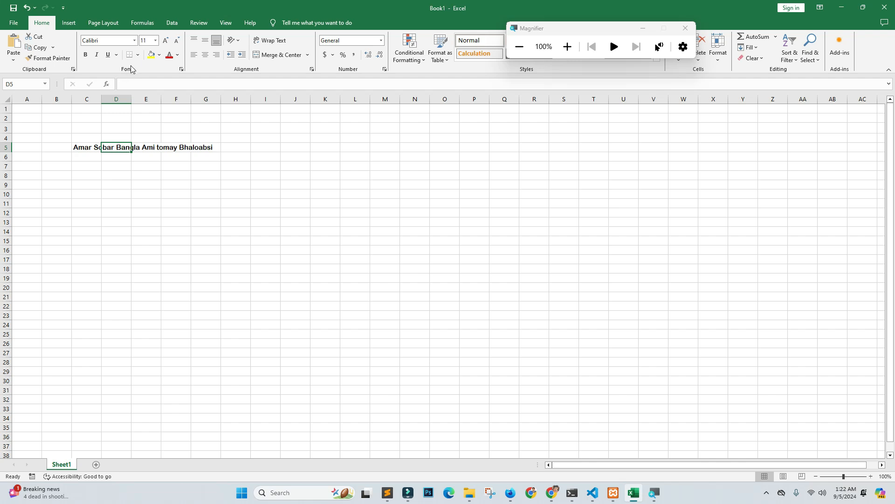
- Magnify the screen to examine the alignment options and the accounting currency formats available for cell C5
key("super+plus")
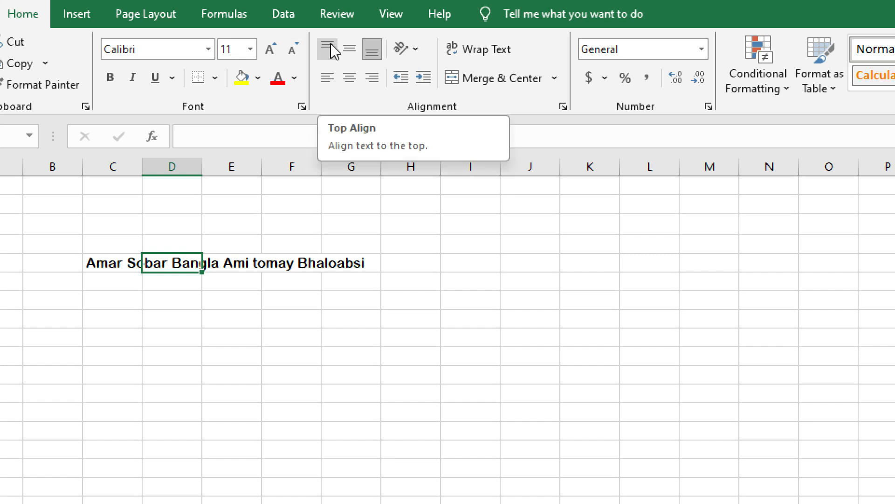
left_click(380, 49)
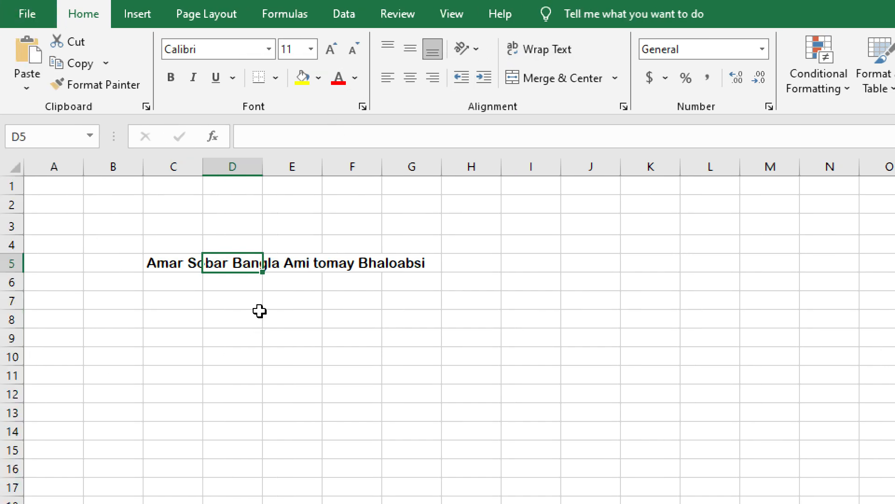
left_click(160, 264)
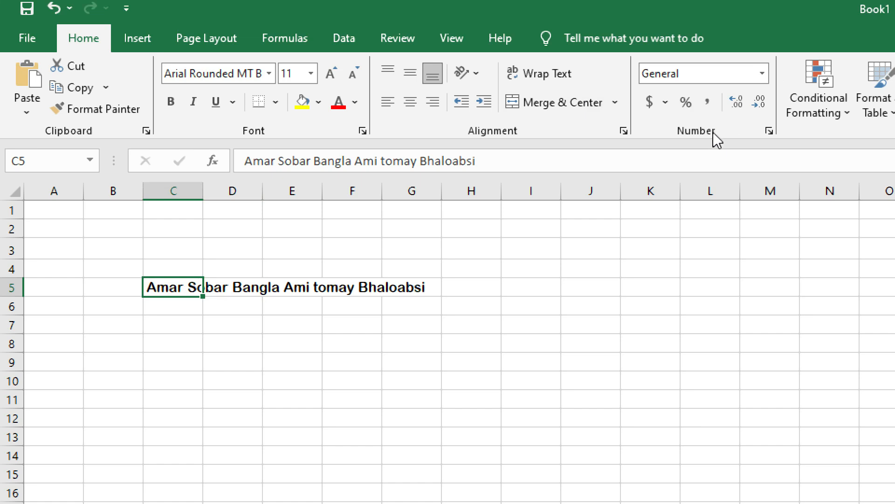
left_click(665, 99)
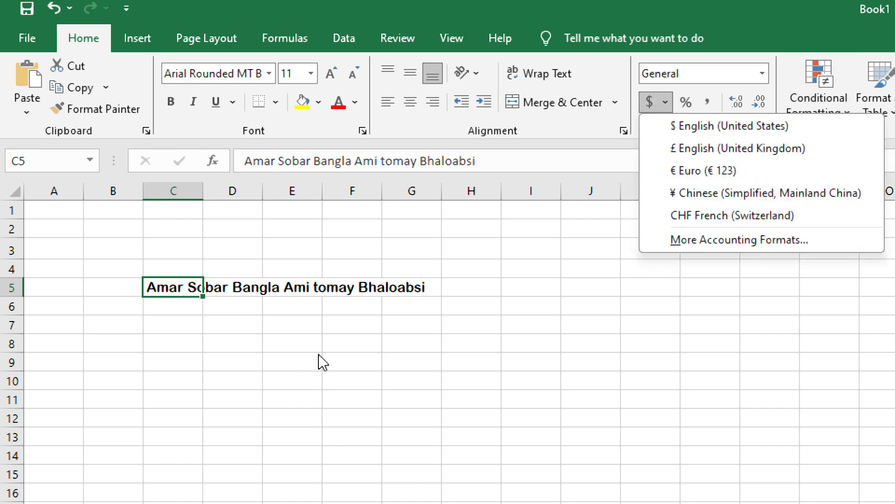
left_click(634, 248)
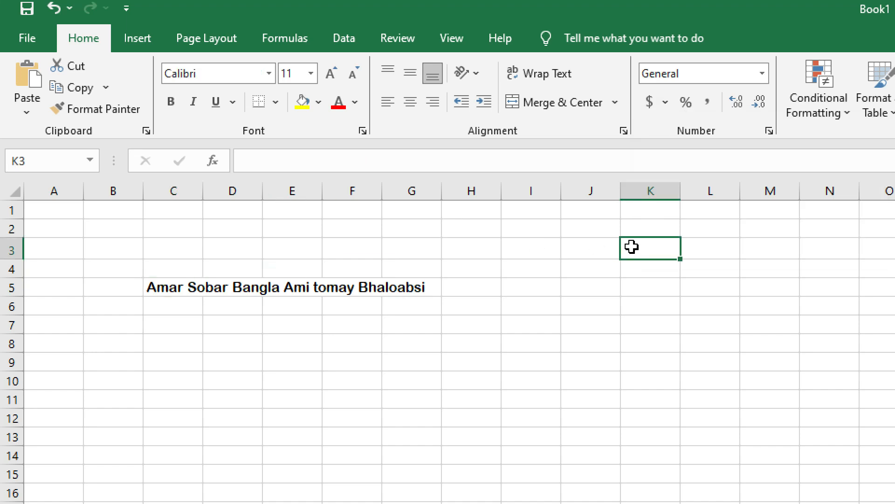
- Return to normal magnification, move the Magnifier window off the cell styles and select cell L8
key("super+minus")
left_click(457, 82)
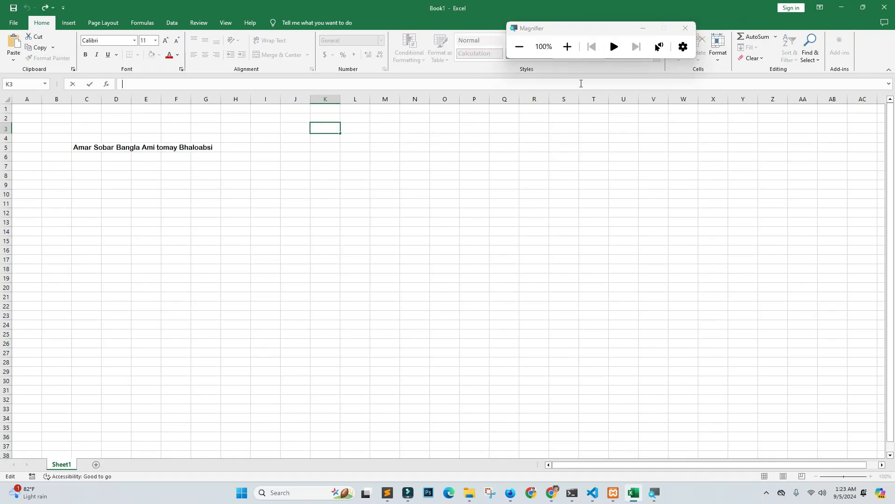
left_click_drag(616, 28, 748, 198)
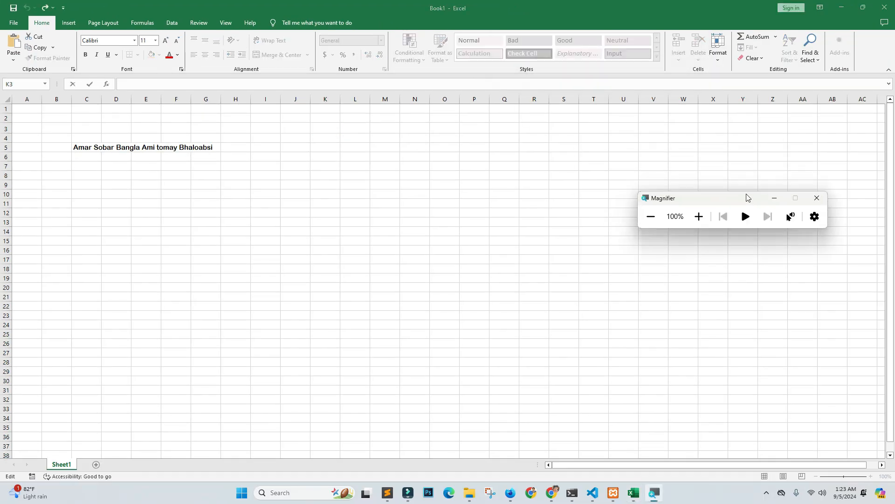
left_click(359, 175)
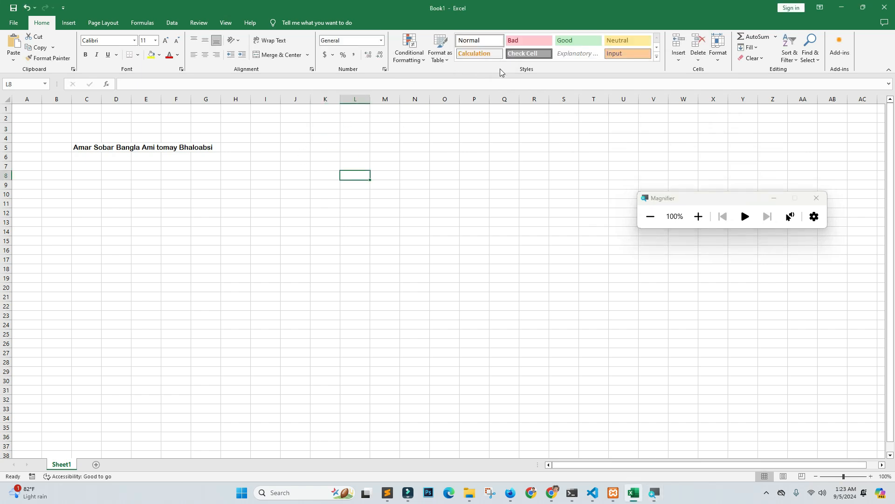
- Magnify and examine the full cell styles gallery, previewing styles on cell L8 without applying any
key("super+plus")
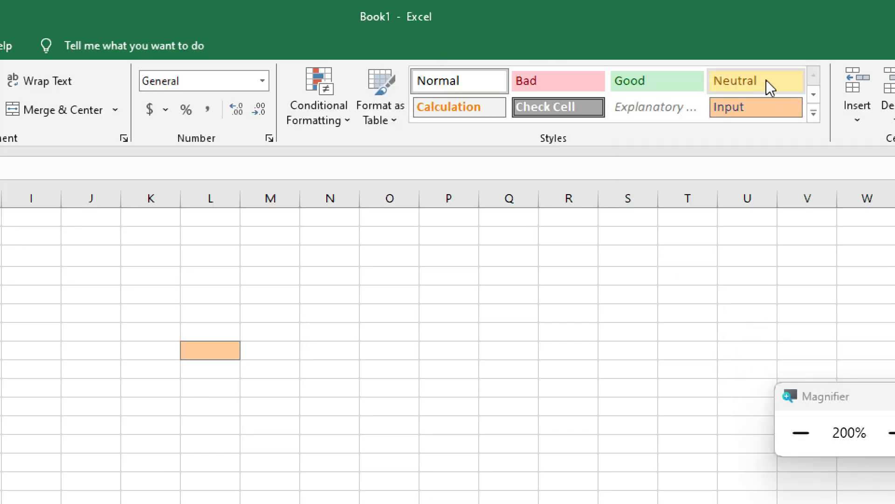
left_click(814, 113)
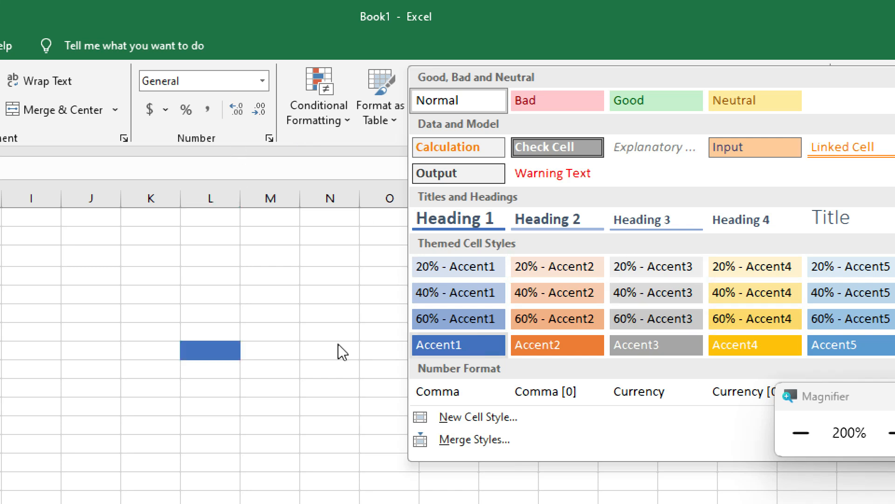
left_click(345, 327)
left_click(461, 335)
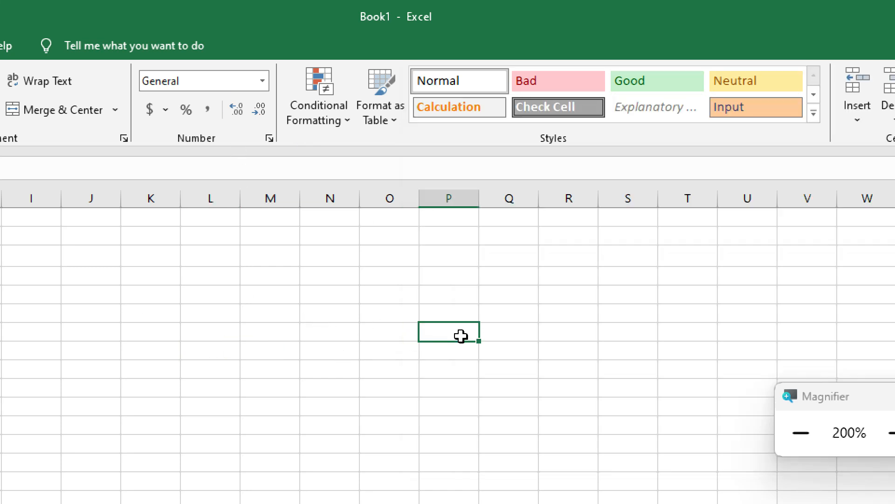
key("super+minus")
- Select cell W4 and review the format and delete options for cells at 200% magnification
left_click(672, 141)
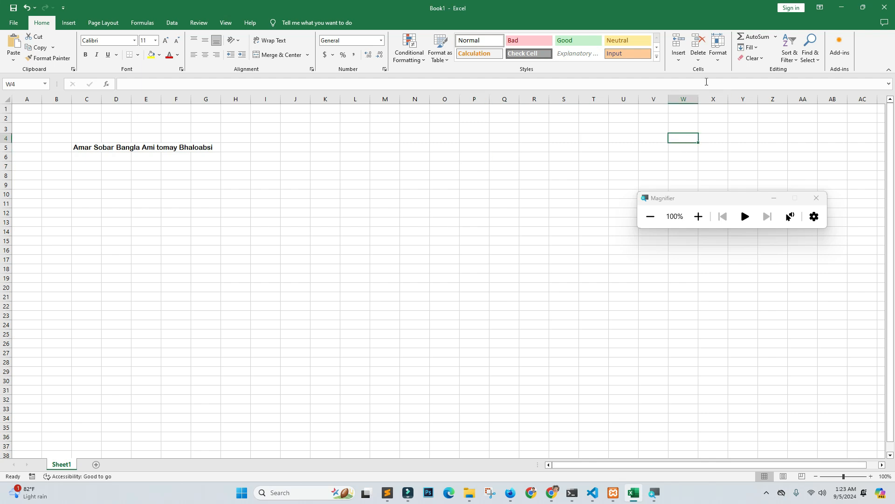
key("super+plus")
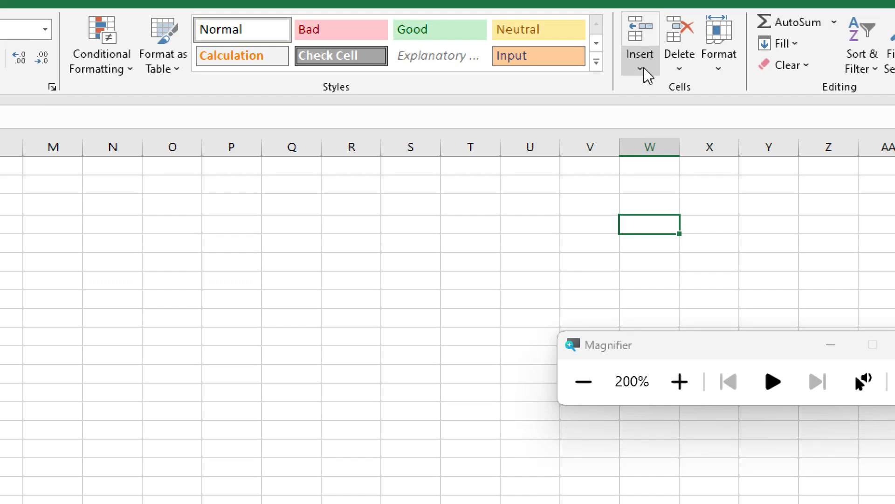
left_click(724, 70)
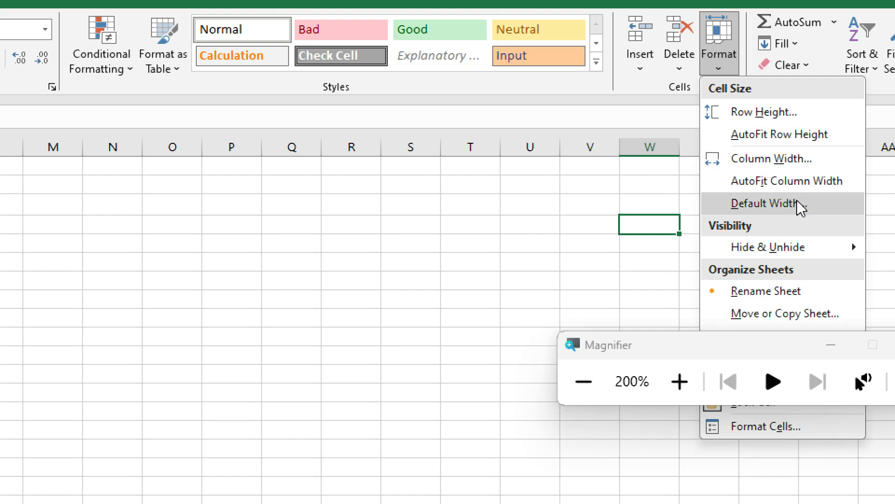
left_click(680, 66)
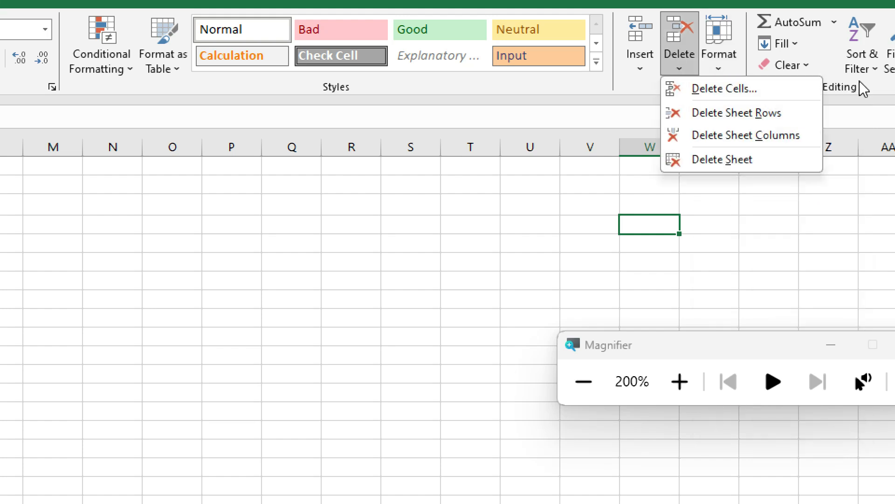
left_click(814, 38)
key("super+minus")
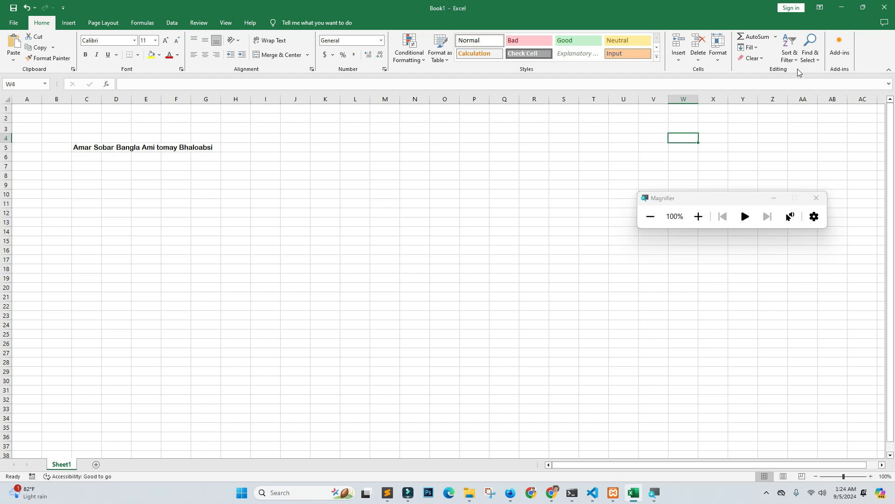
- Magnify and review the Sort & Filter options and the list of AutoSum functions
key("super+plus")
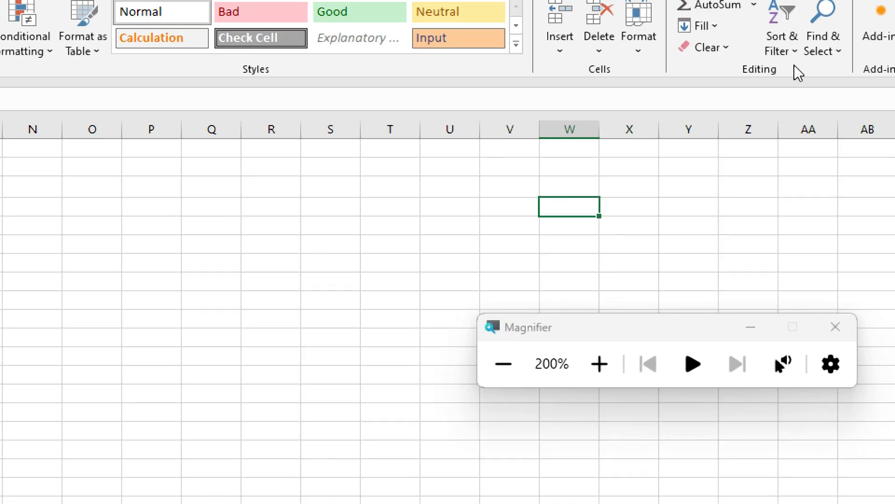
left_click(789, 48)
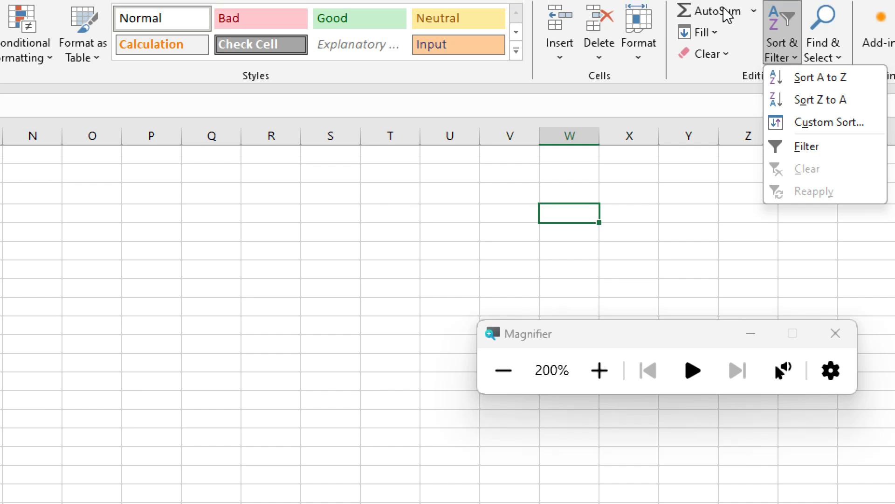
left_click(753, 16)
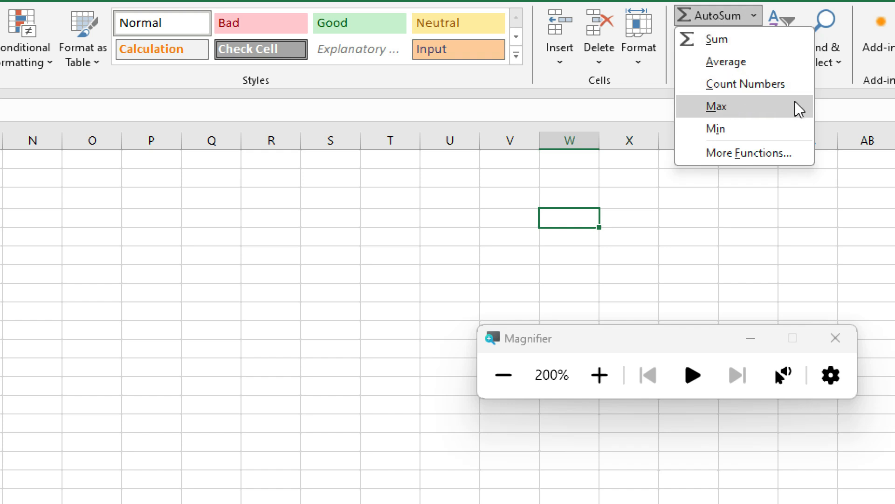
- Browse the most recently used functions in the Insert Function dialog, and close it without inserting any
left_click(737, 153)
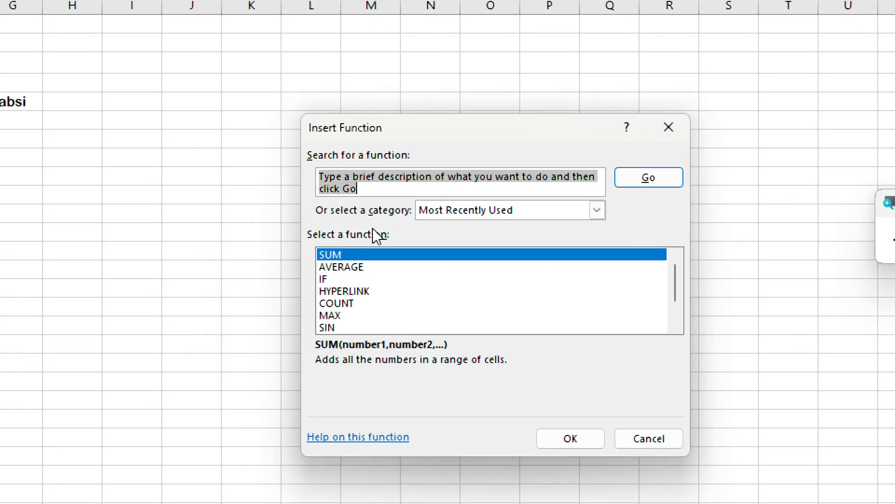
scroll(434, 279, "down", 1)
scroll(363, 310, "up", 1)
left_click_drag(669, 273, 678, 304)
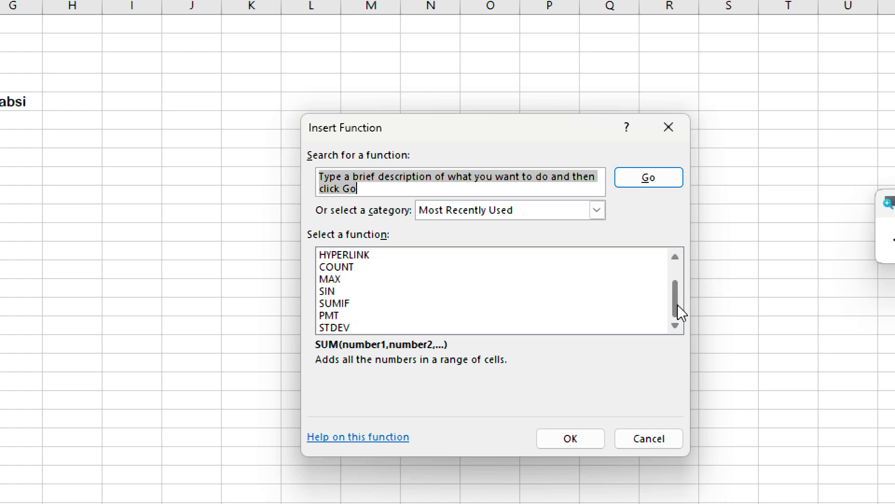
left_click(639, 411)
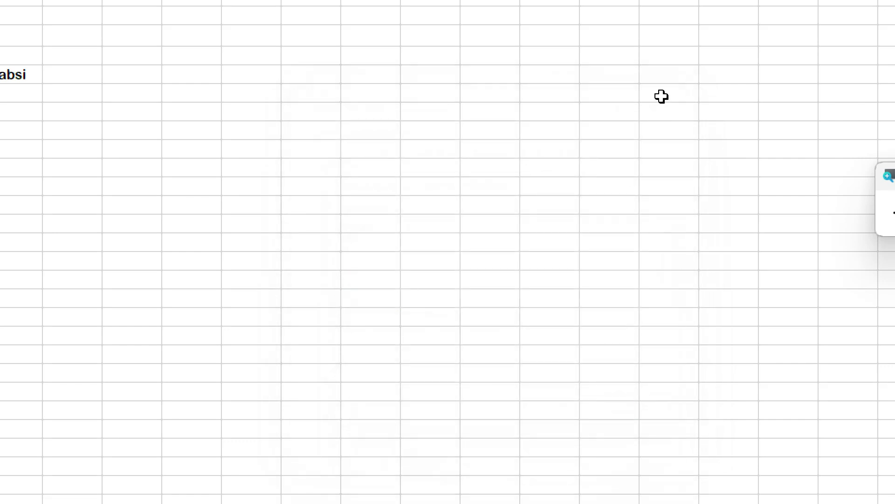
key("super+Escape")
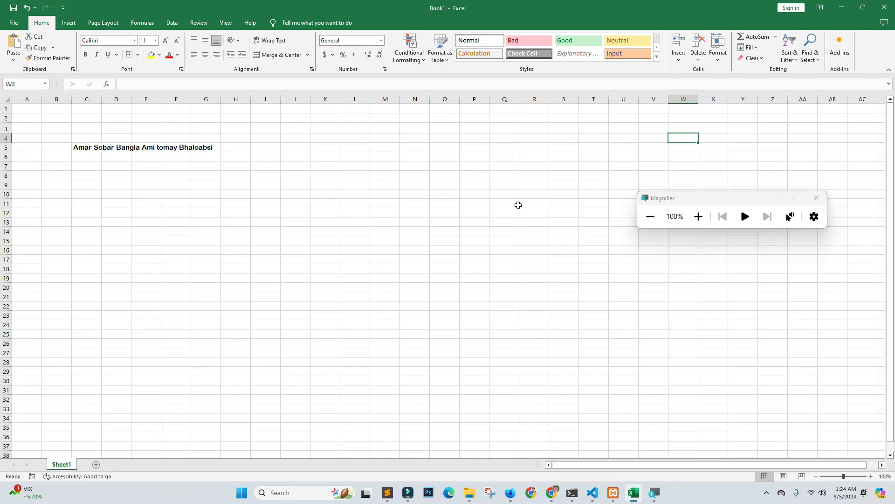
- Switch between cell C5 and empty cells such as D11 to compare their contents
left_click(338, 241)
left_click(83, 146)
left_click(108, 201)
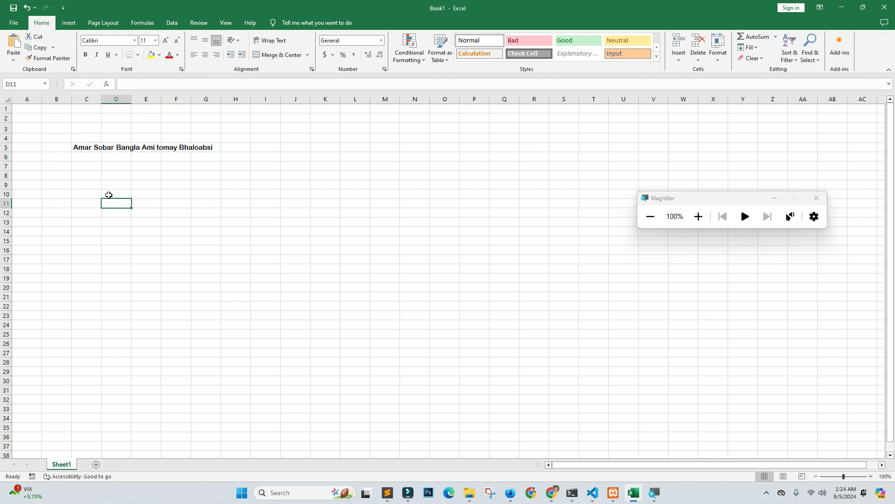
left_click(86, 148)
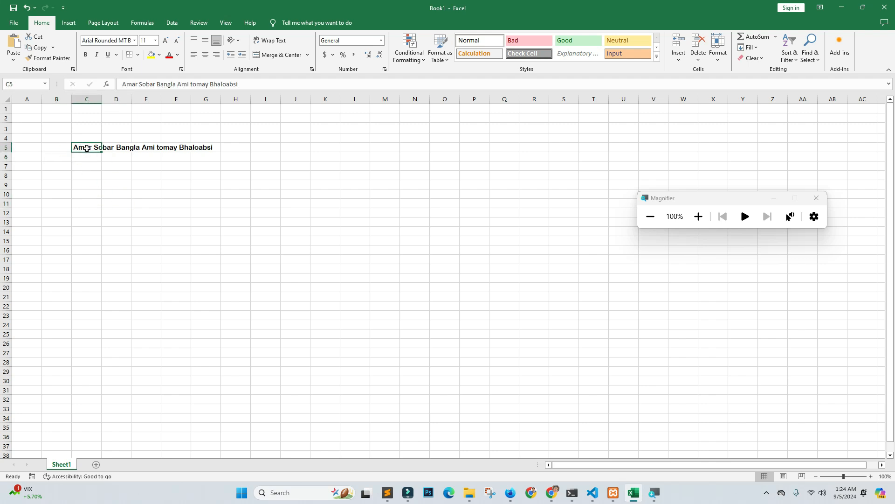
left_click(81, 190)
- Select cell C5, followed by the whole of column C, in a magnified view
left_click(85, 149)
key("super+plus")
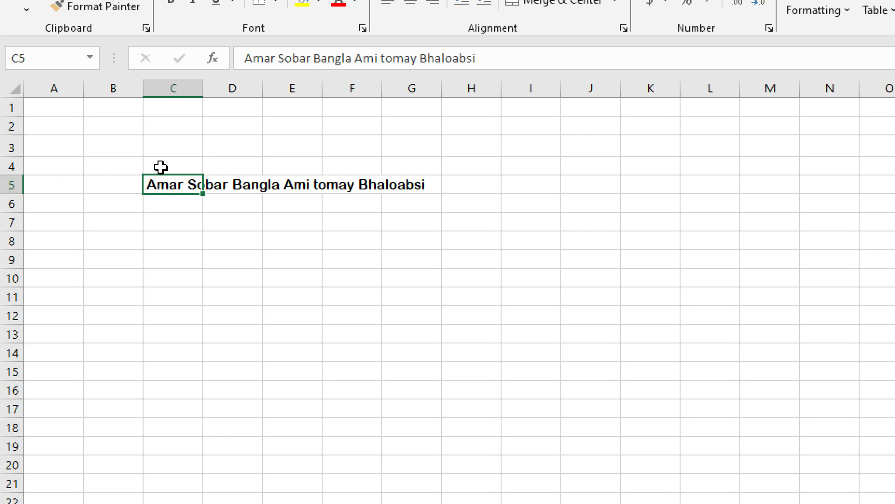
left_click(173, 89)
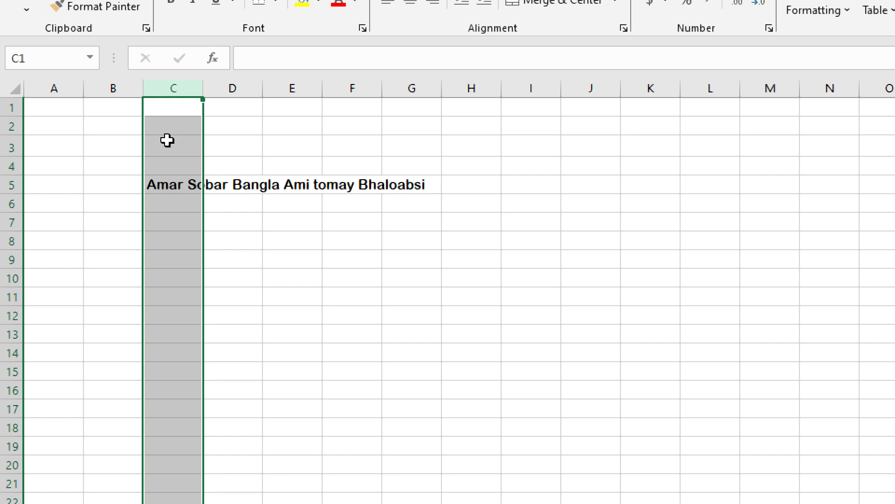
- Select cell C5 and highlight its cell address in the Name Box
left_click(177, 186)
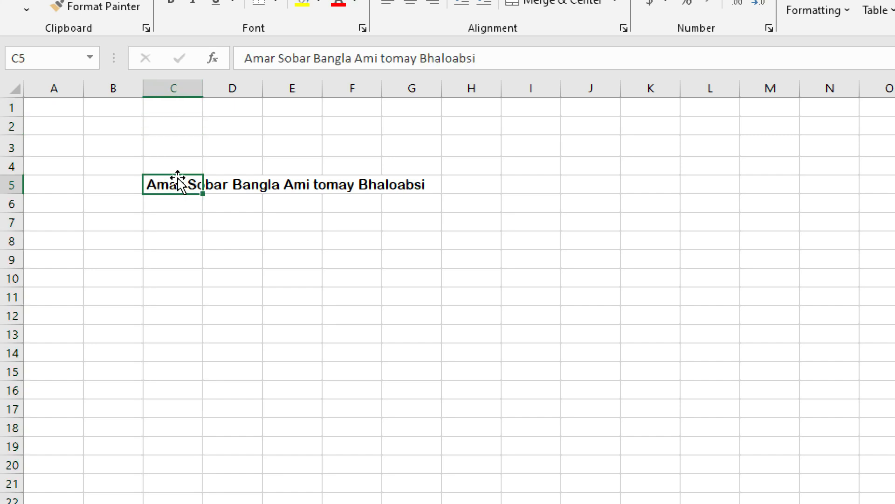
left_click(34, 58)
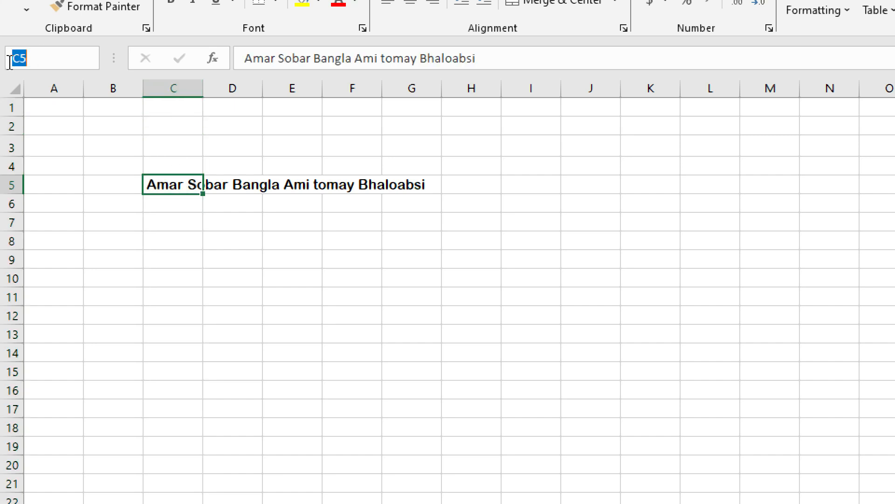
left_click(37, 59)
- Compare the contents of D5, under the overflowing text, with those of C5 and a nearby empty cell
left_click(243, 184)
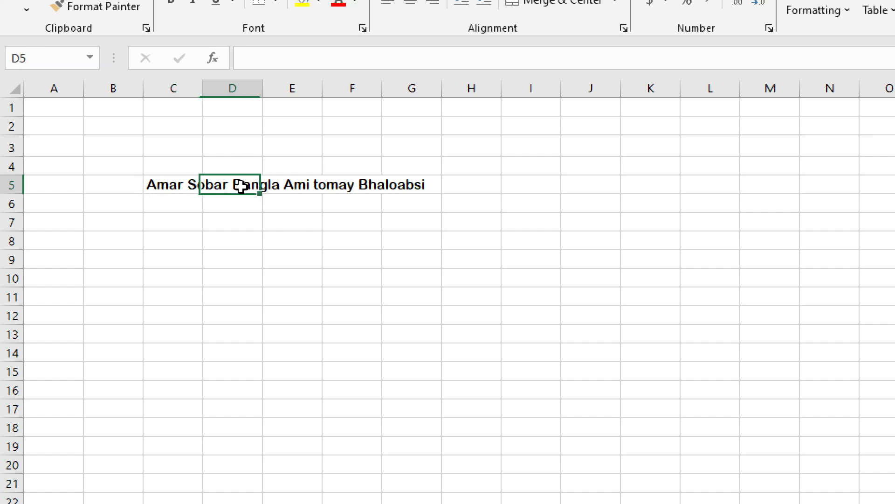
double_click(240, 185)
left_click(247, 254)
left_click(220, 180)
left_click(161, 186)
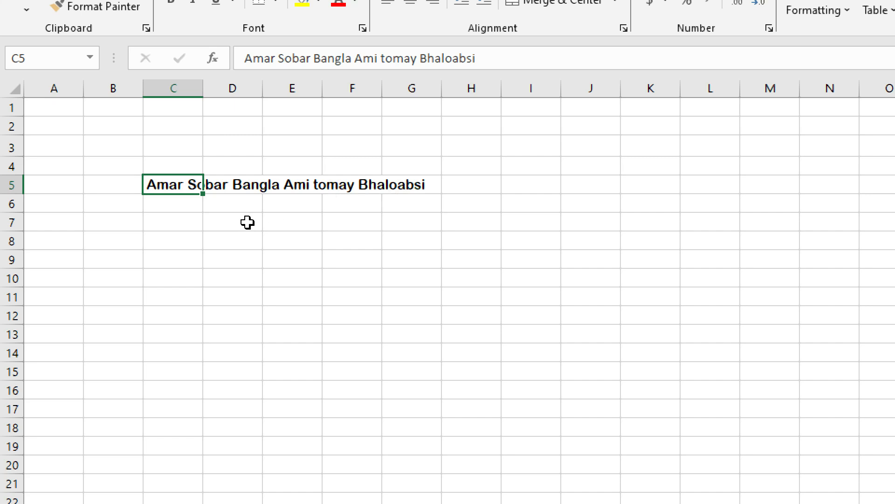
left_click_drag(232, 183, 421, 182)
left_click_drag(170, 173, 171, 184)
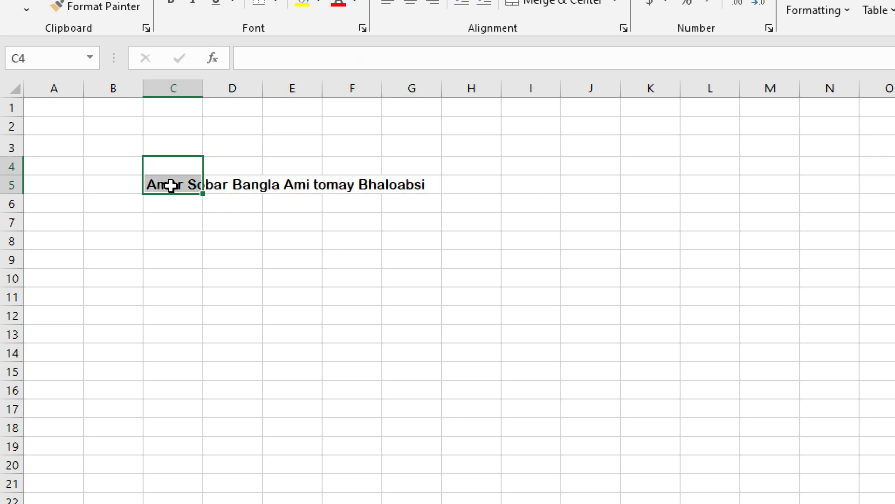
left_click(171, 186)
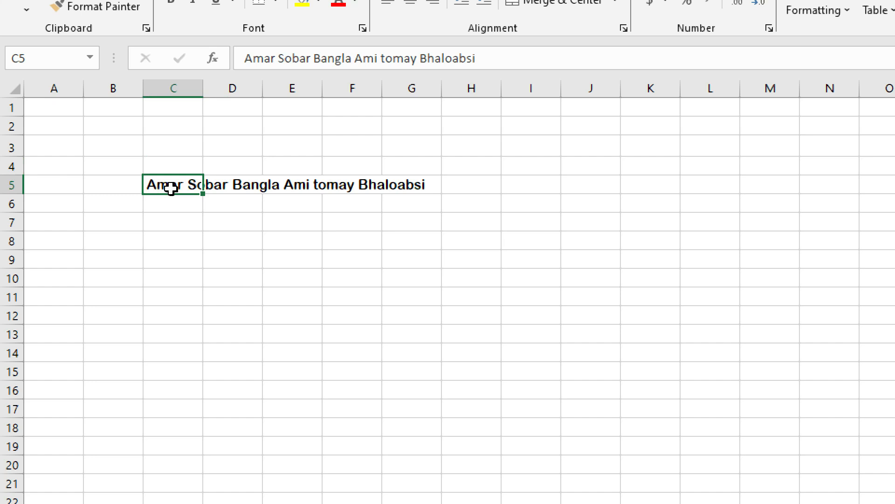
- Select the range C5:G5 and merge and center the sample text across it
key("super+minus")
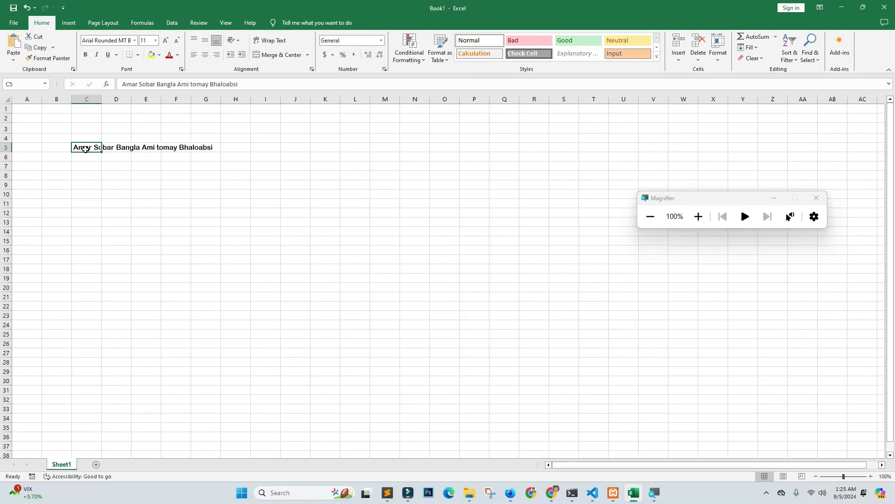
key("shift+Right")
key("shift+Right")
key("shift+Right")
key("shift+Right")
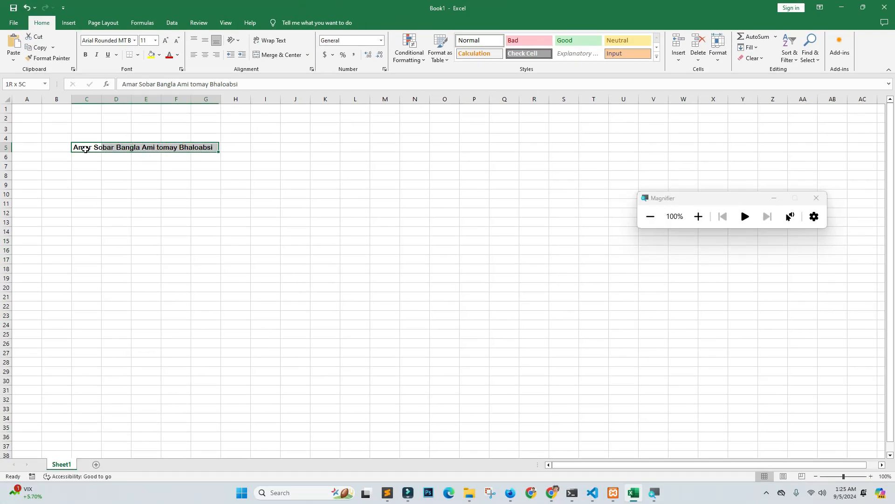
left_click(275, 55)
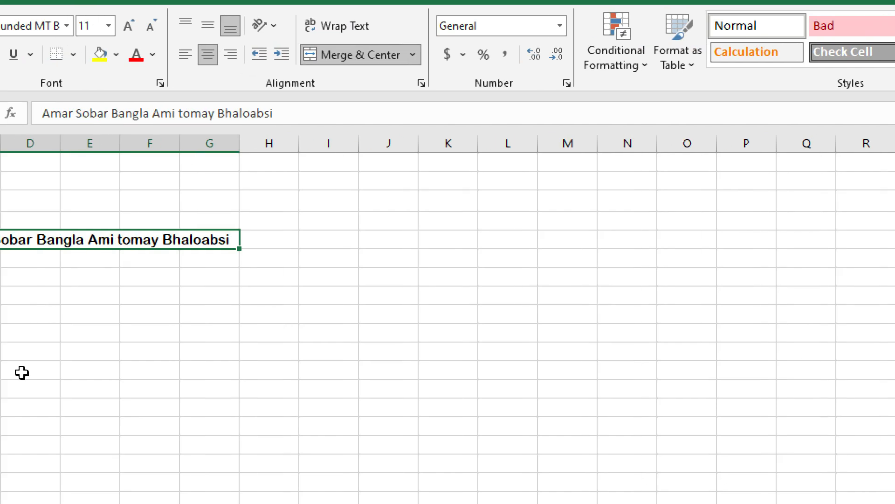
- Inspect the merged cell C5:G5 by switching between it and surrounding empty cells such as C7 and D8
left_click(40, 275)
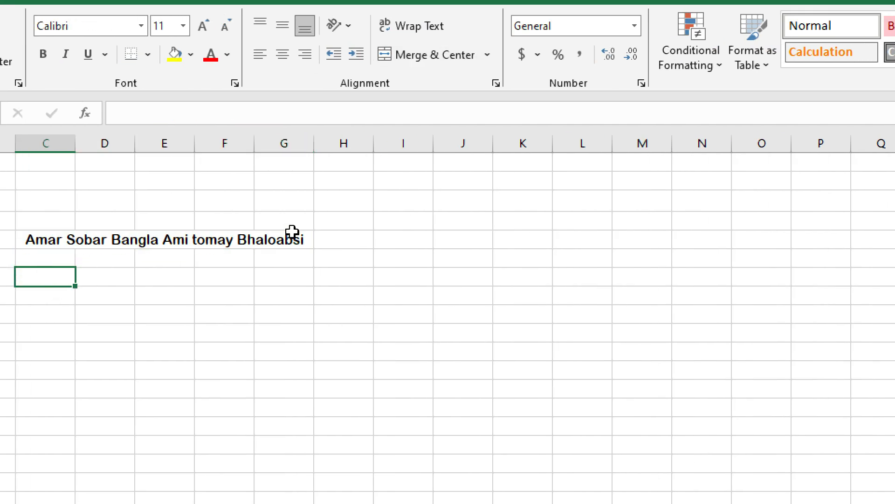
left_click(259, 240)
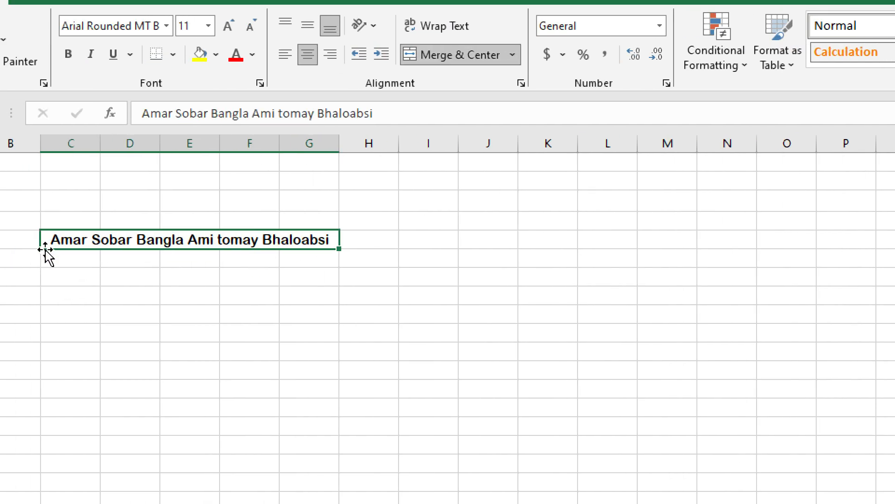
double_click(63, 240)
left_click(250, 365)
left_click(178, 253)
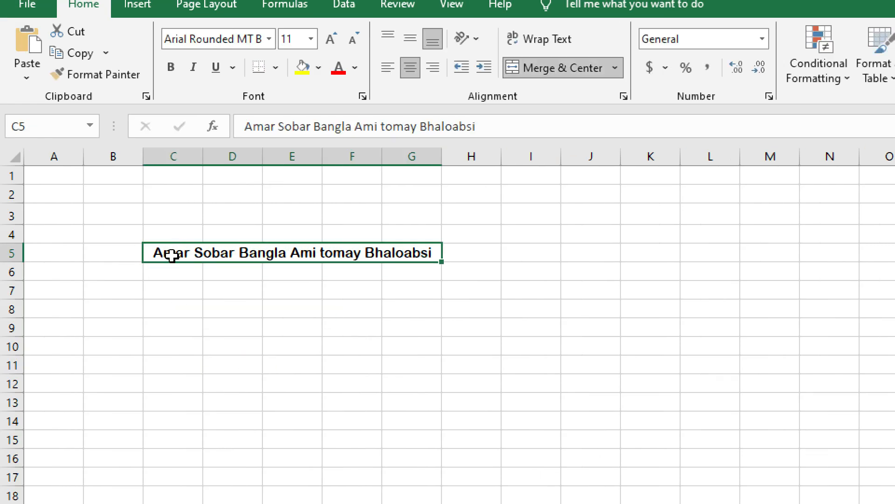
left_click(234, 268)
left_click(181, 252)
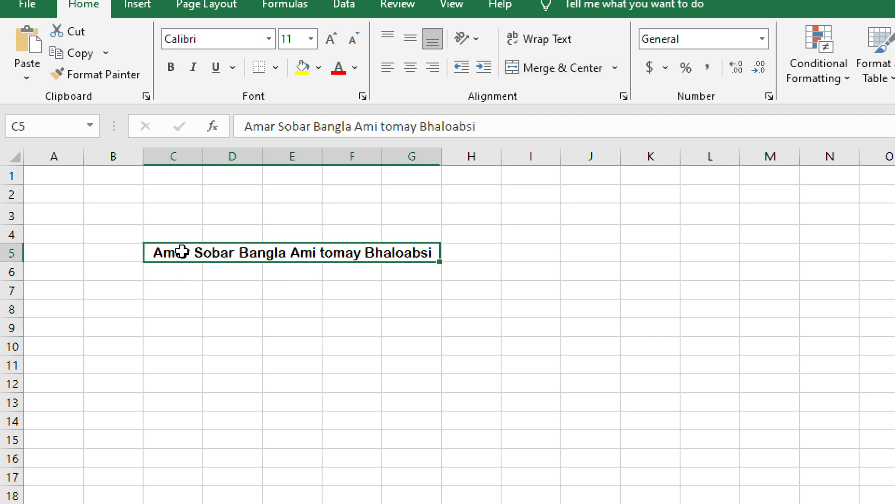
left_click(228, 308)
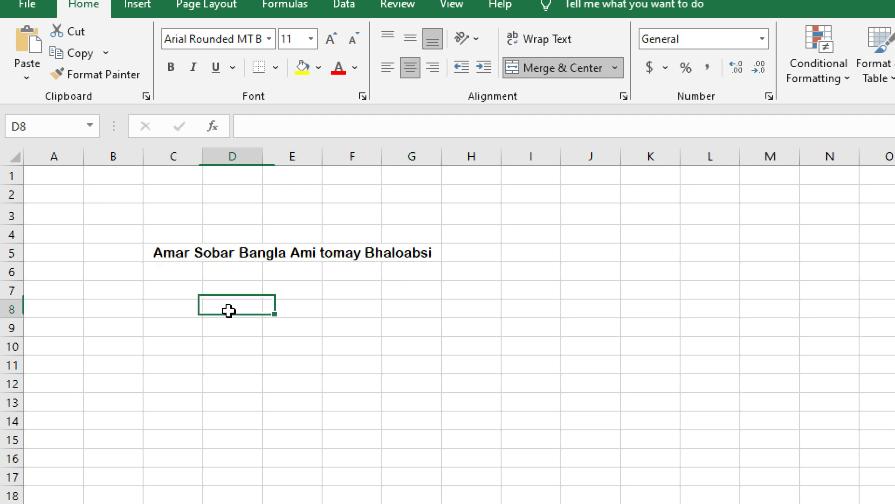
- Undo the merge across C5:G5 and the earlier bold change, and reselect C5
key("ctrl+z")
key("ctrl+z")
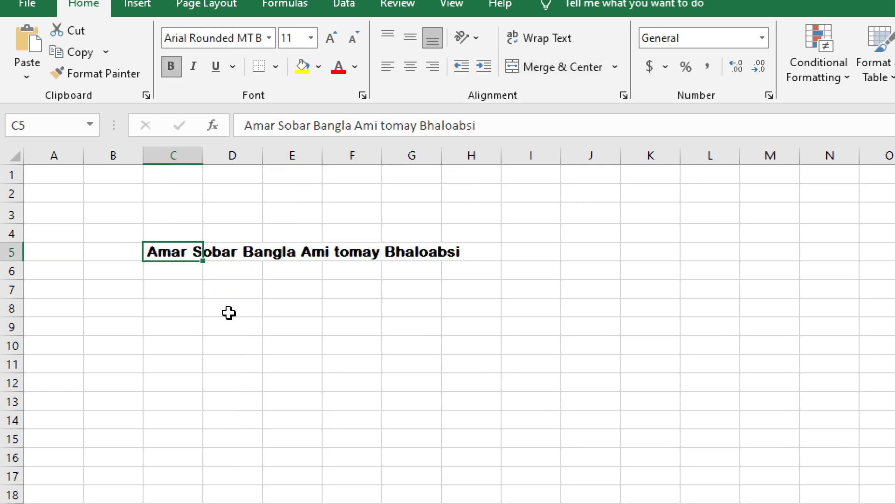
left_click(253, 344)
left_click(174, 252)
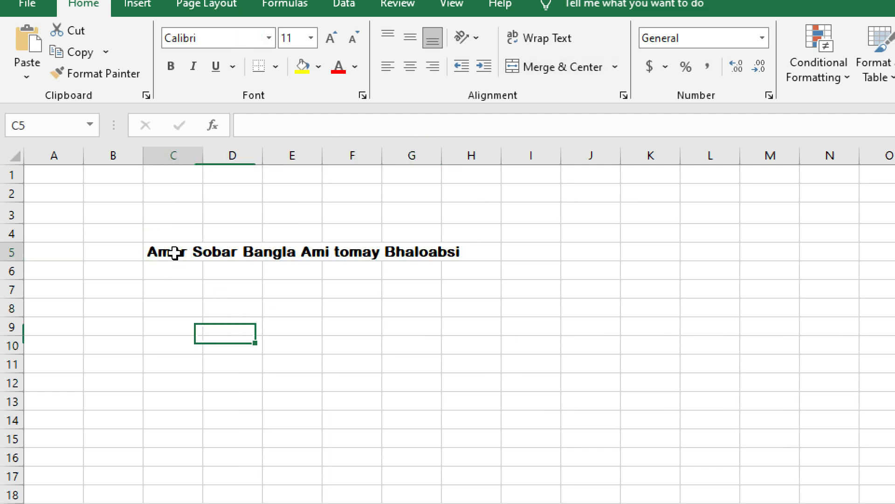
- Open E5 and C5 for in-cell editing in turn, and leave both without changes
double_click(270, 254)
left_click(286, 311)
left_click(160, 233)
double_click(180, 252)
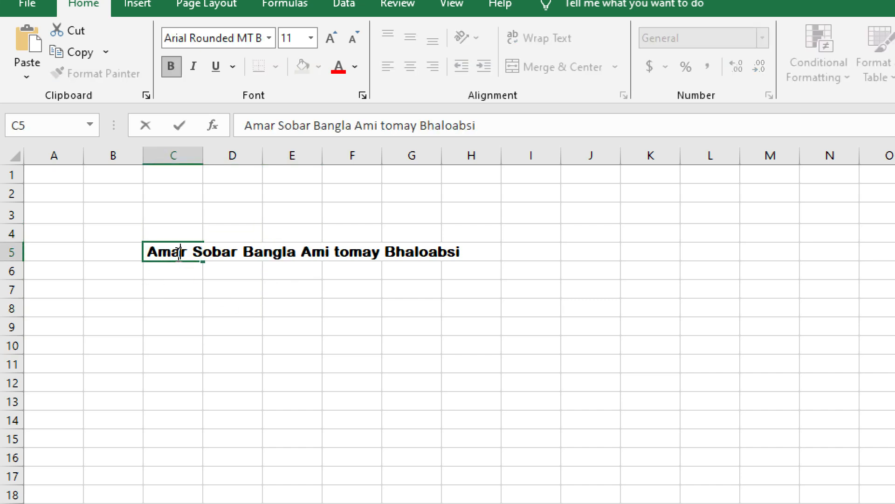
left_click(171, 254)
left_click(244, 309)
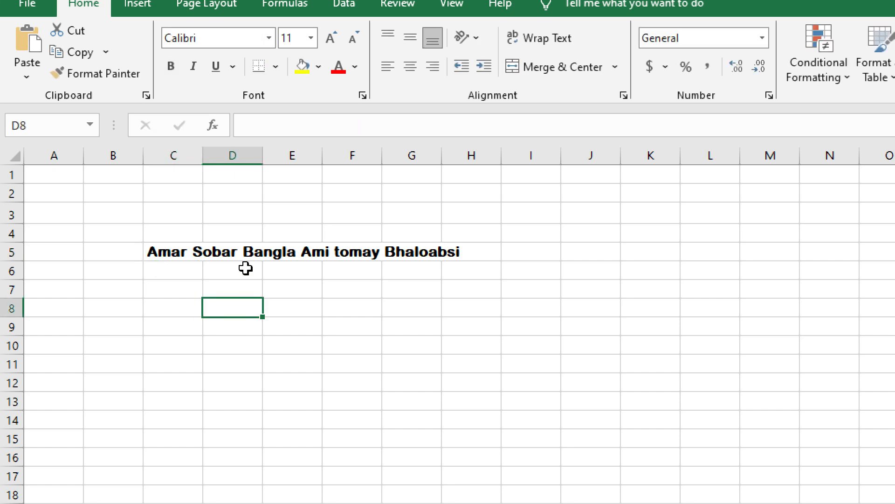
- Open C5 for editing, select its whole text "Amar Sobar Bangla Ami tomay Bhaloabsi", and exit without changing it
double_click(166, 252)
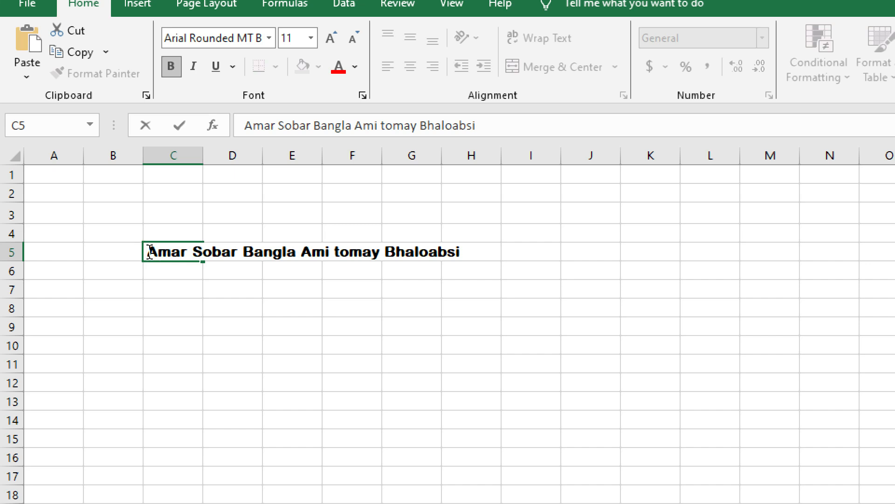
left_click(149, 252)
key("shift+Right")
key("shift+Right")
key("shift+Right")
key("shift+Right")
key("shift+Right")
key("shift+Right")
key("shift+Right")
key("shift+Right")
key("shift+Right")
key("shift+Right")
key("shift+Right")
key("shift+Right")
key("shift+Right")
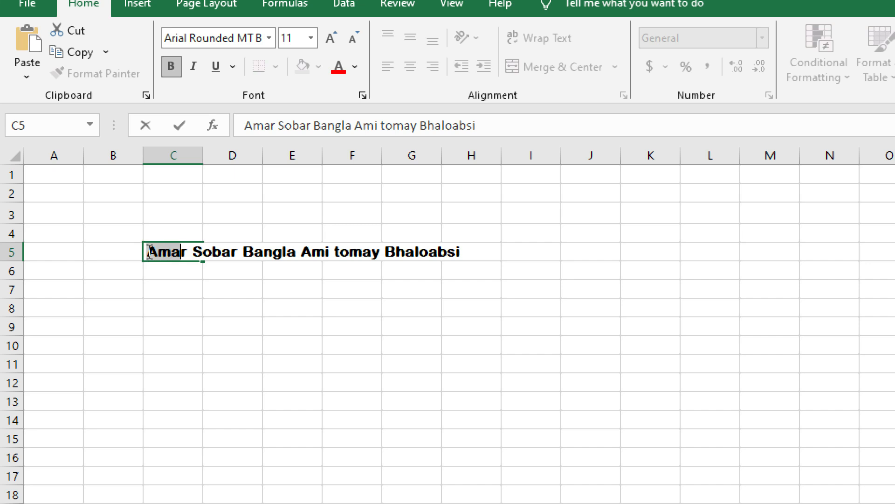
key("shift+Right")
key("shift+Right")
key("shift+Right")
key("shift+Right")
key("shift+Right")
key("shift+Right")
key("shift+Right")
key("shift+Right")
key("shift+Right")
key("shift+Right")
key("shift+Right")
key("shift+Right")
key("shift+Right")
key("shift+Right")
key("shift+Right")
key("shift+Right")
key("shift+Right")
key("shift+Right")
key("shift+Right")
key("shift+Right")
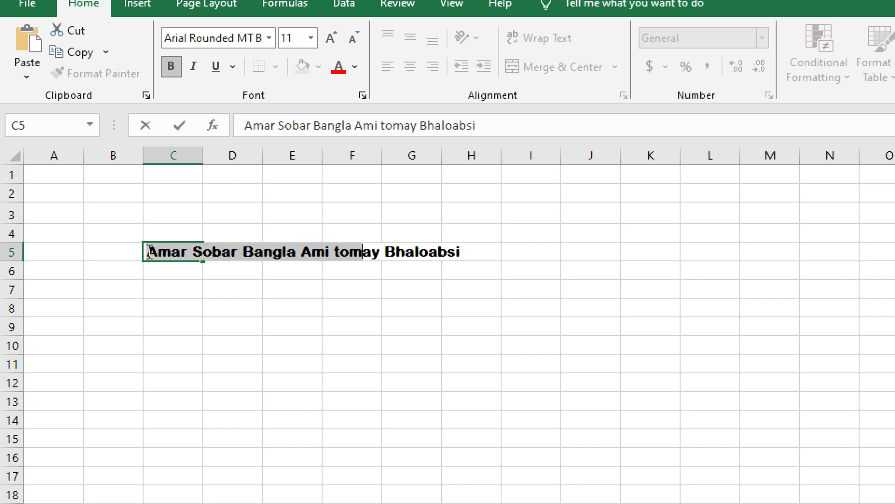
key("shift+Right")
key("shift+Right")
key("shift+Right")
key("shift+Right")
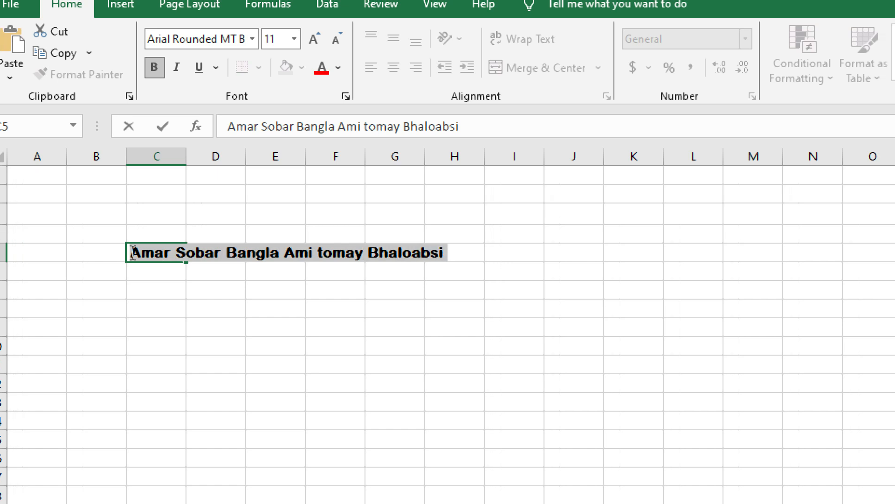
left_click(286, 328)
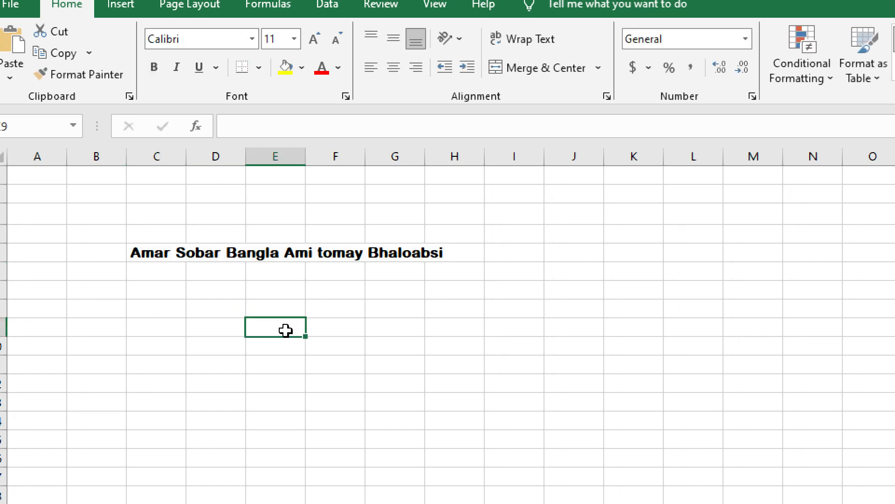
- Alternate between C5 and the empty cells around it, such as C7 and C6, to compare their contents
left_click(155, 249)
left_click(168, 285)
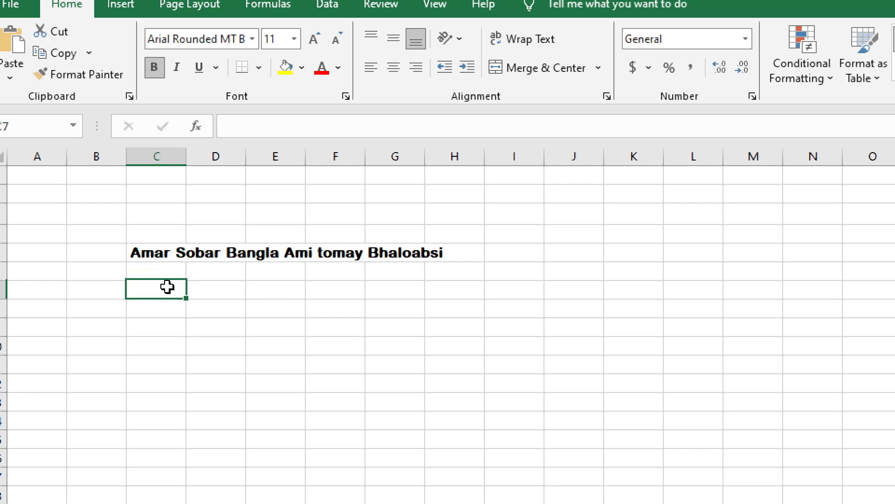
left_click(159, 249)
key("super")
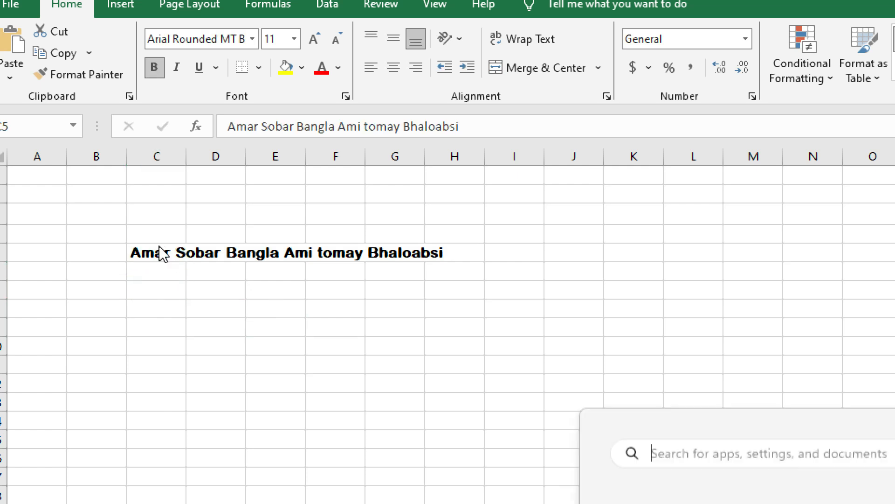
key("super")
left_click(185, 273)
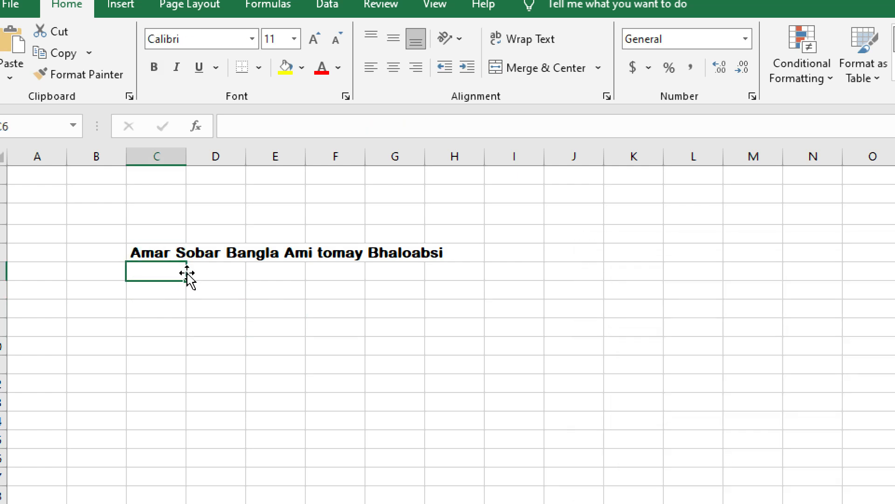
key("super+minus")
left_click(129, 157)
left_click(90, 154)
- Select empty cell L8 and highlight its address in the Name Box
left_click(324, 175)
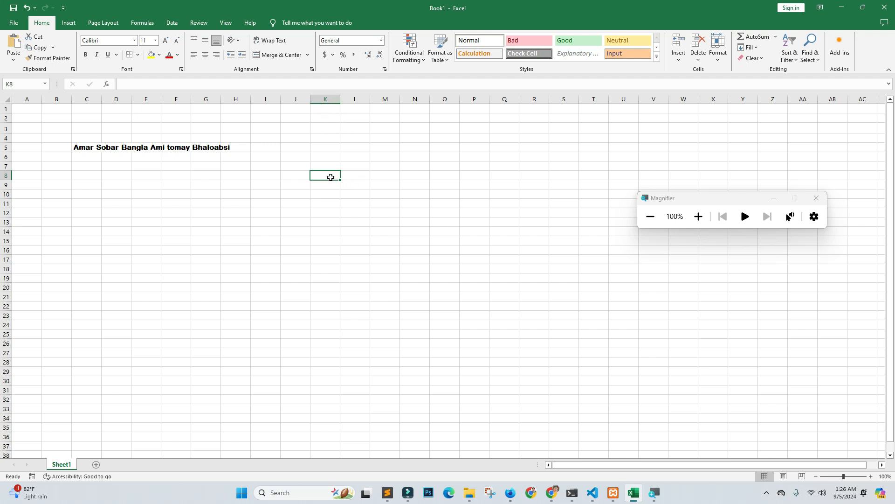
left_click(355, 178)
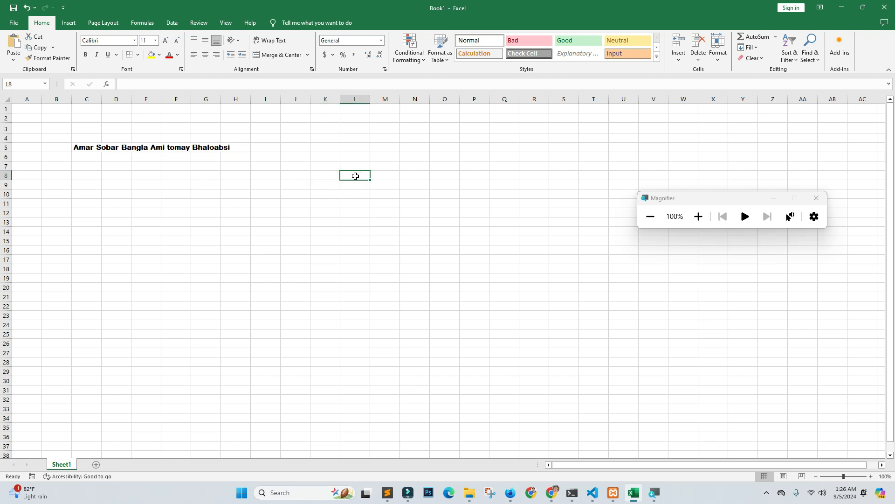
key("super+plus")
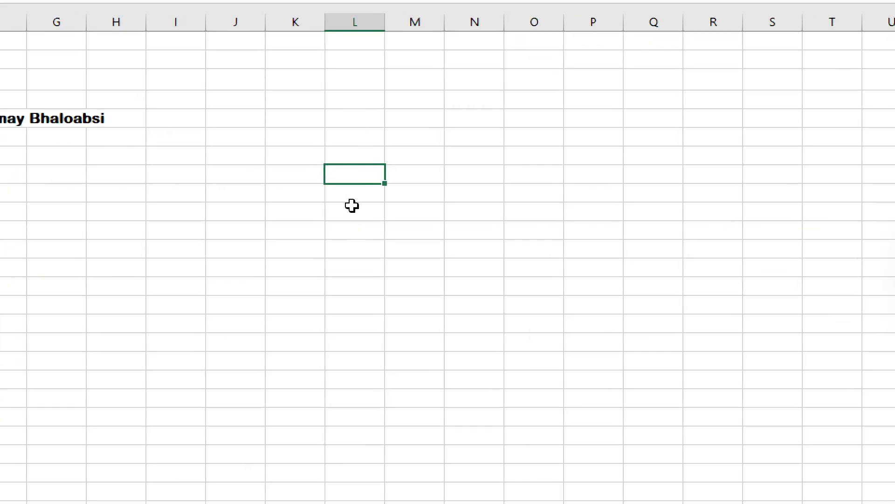
key("super+minus")
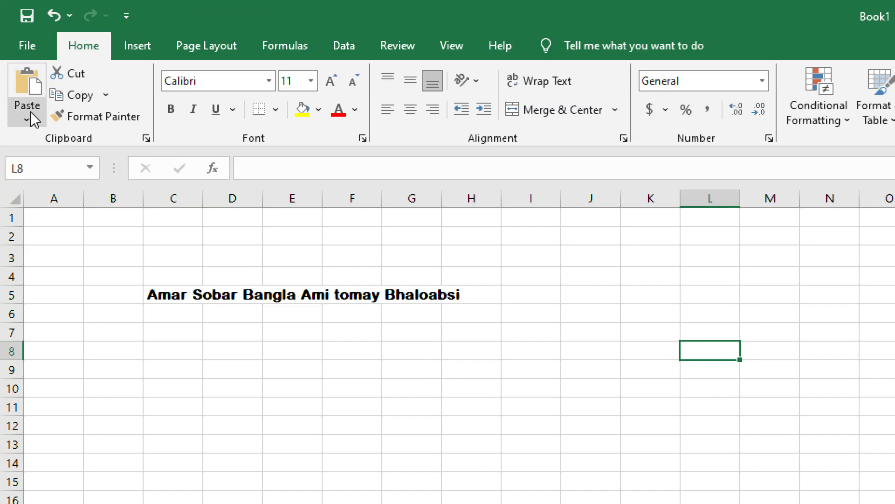
left_click(17, 171)
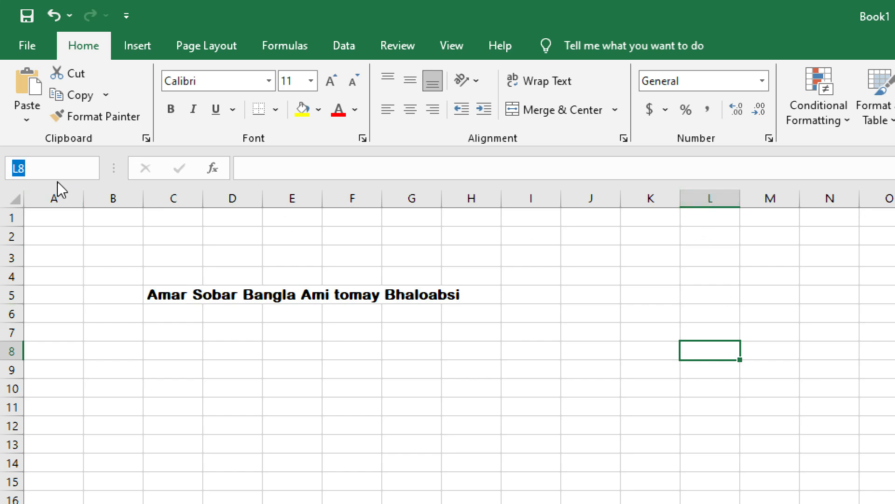
left_click(681, 332)
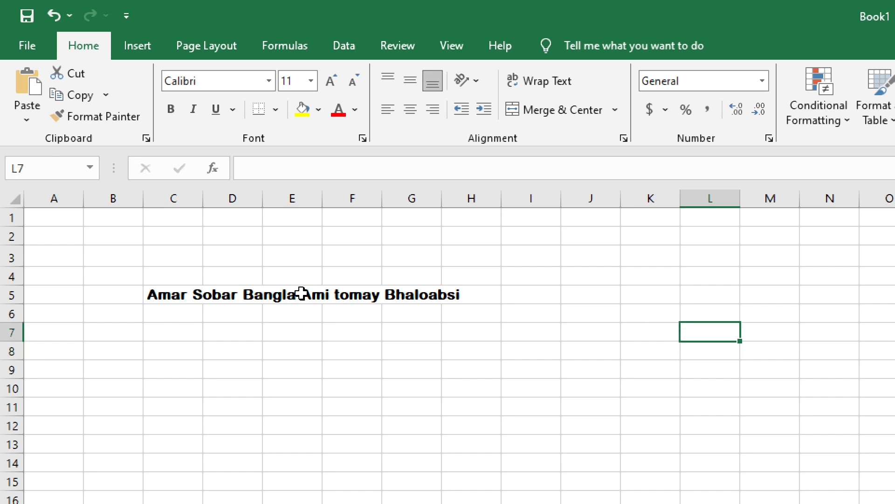
- Switch repeatedly between C5 and empty cells below it, such as C7, to check which cell stores the text
left_click(156, 314)
left_click(165, 296)
left_click(171, 355)
left_click(196, 299)
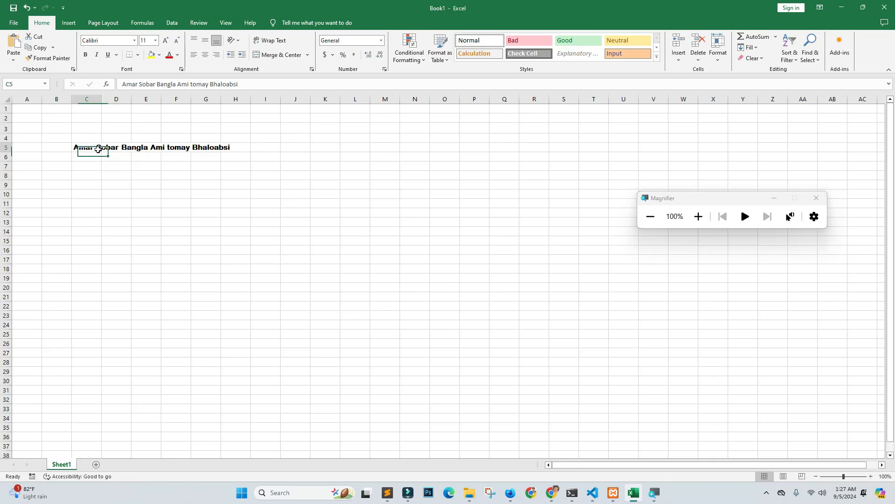
left_click(91, 166)
left_click(94, 149)
left_click(88, 166)
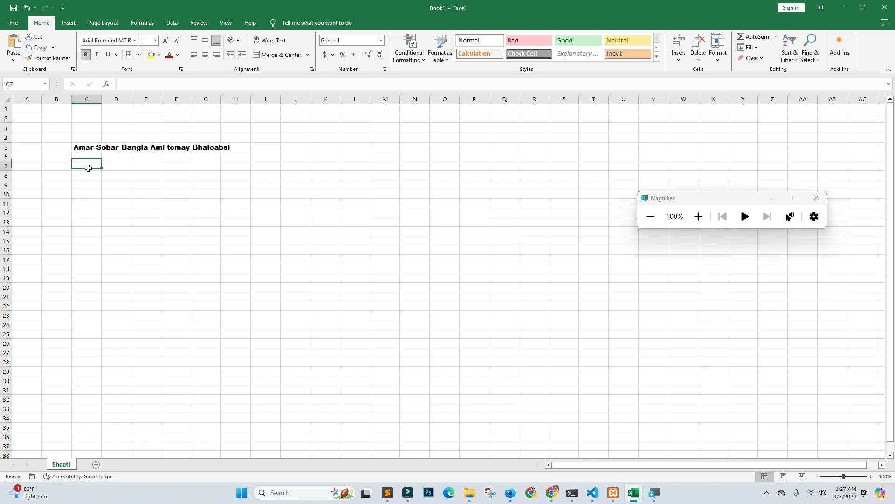
- Merge and center C5 to H5, the cells spanned by the sample text
left_click_drag(83, 146, 222, 149)
key("super+plus")
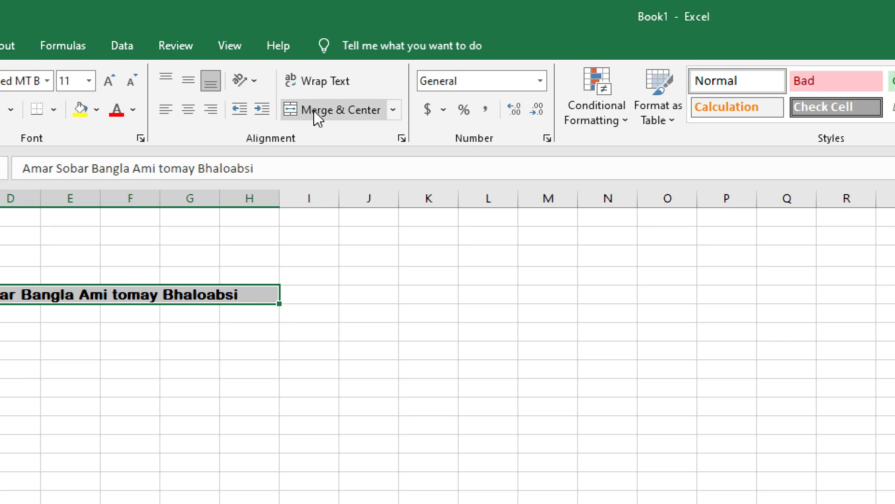
left_click(269, 54)
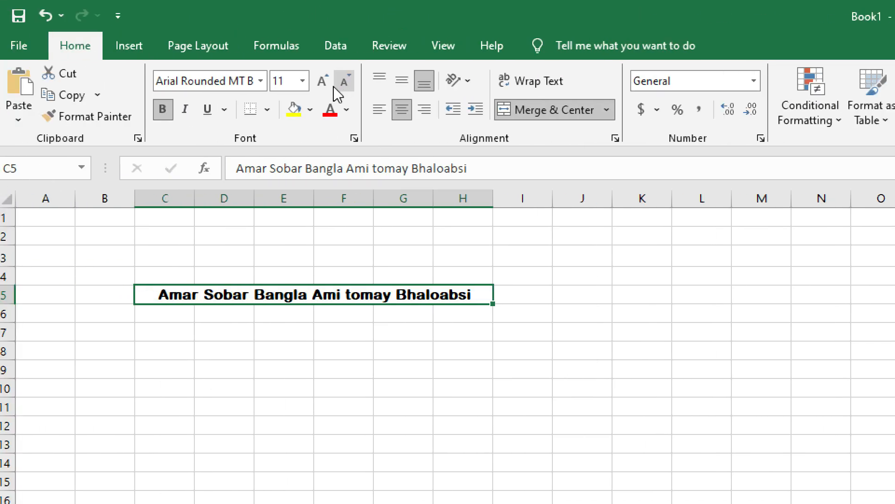
- Increase the font size of the merged cell's text to 20
left_click(319, 79)
left_click(319, 80)
left_click(319, 80)
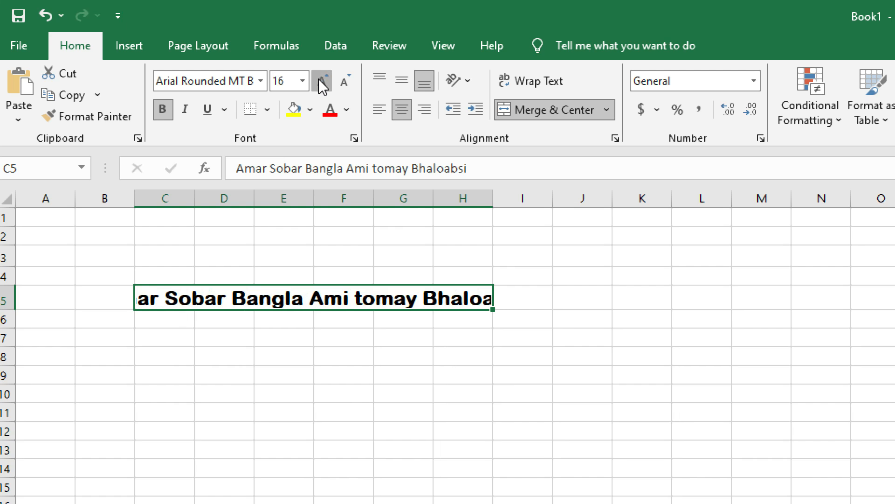
left_click(319, 80)
left_click(319, 80)
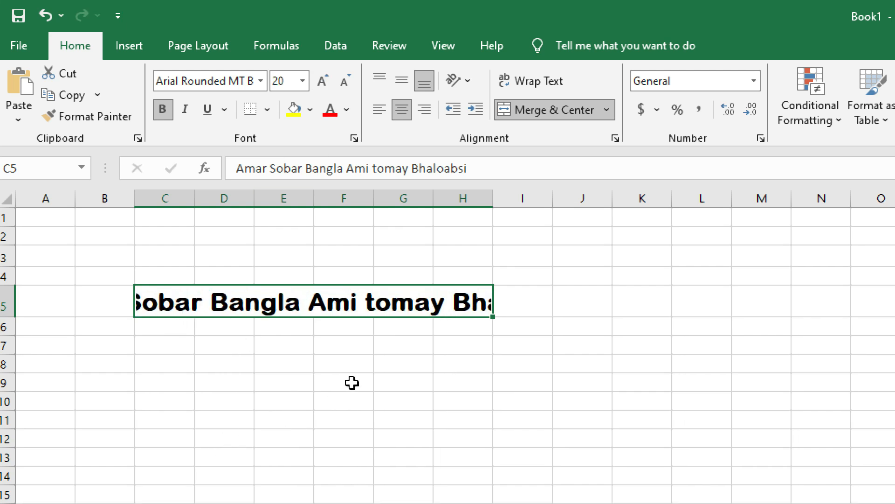
- Alternate between the enlarged merged cell and empty cells below it, such as F12 and F8, to examine how the text fits
left_click(324, 355)
left_click(268, 297)
left_click(347, 432)
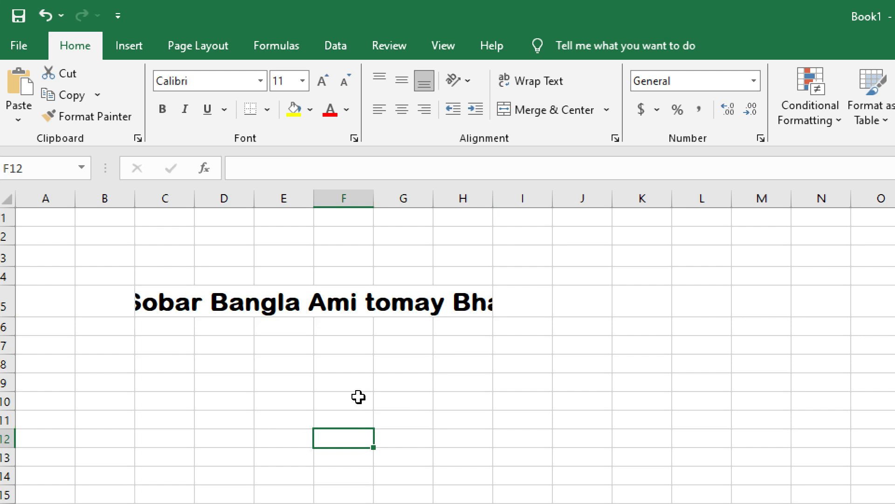
key("super+minus")
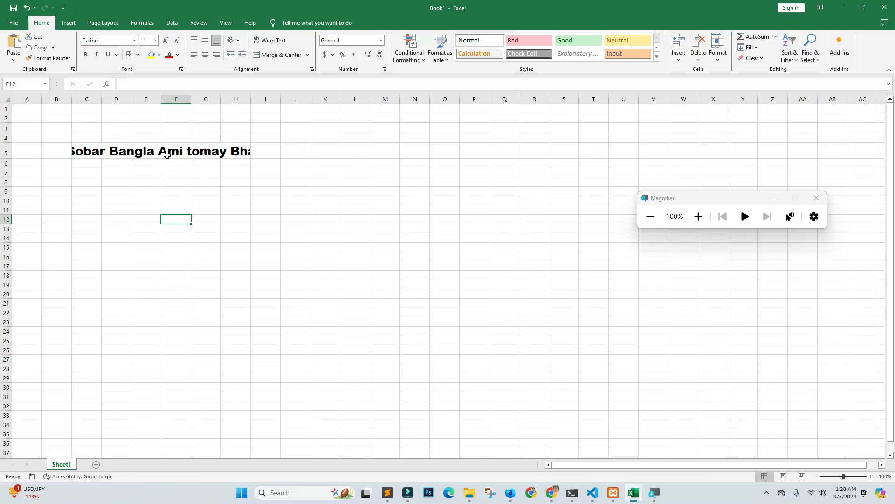
left_click(167, 154)
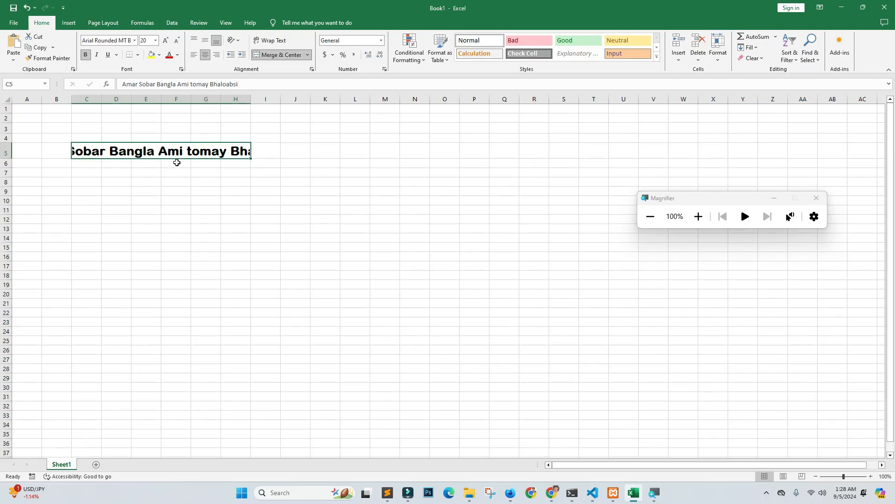
left_click(167, 181)
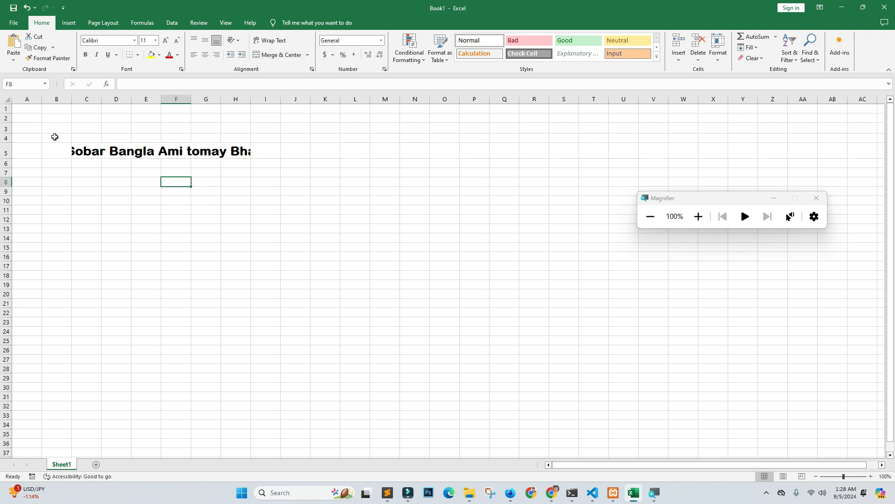
- Reduce the font size of the merged cell's text to 11
left_click(112, 151)
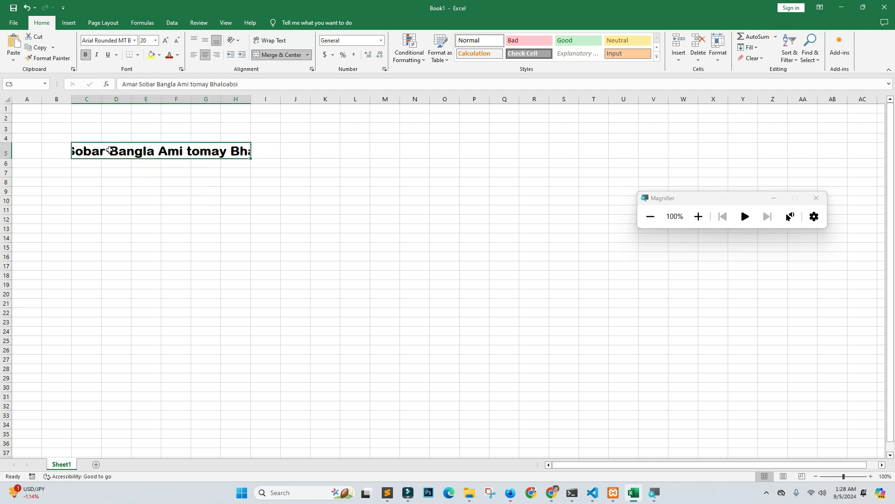
left_click(177, 41)
left_click(177, 41)
left_click(177, 41)
left_click(177, 41)
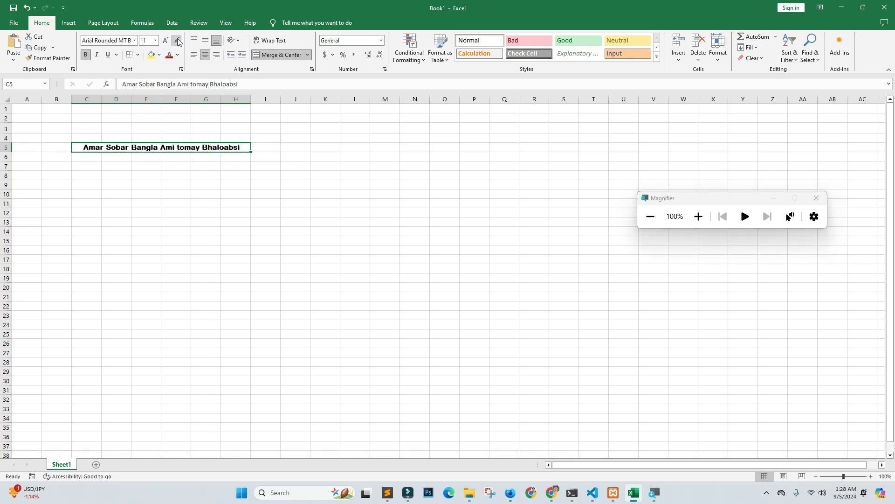
- Compare the merged cell holding the text with surrounding cells by selecting it, nearby empty cells and the block A3 to O6
left_click(152, 164)
left_click(117, 148)
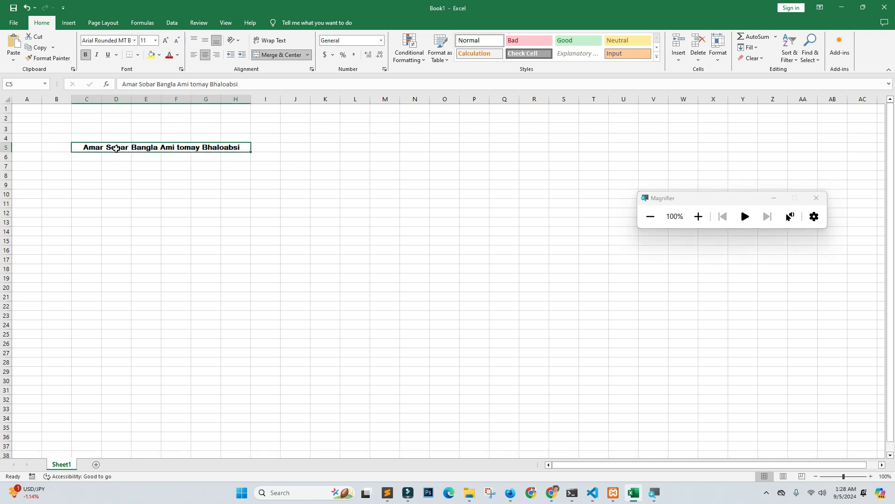
left_click(84, 159)
left_click(87, 148)
left_click_drag(20, 131, 442, 159)
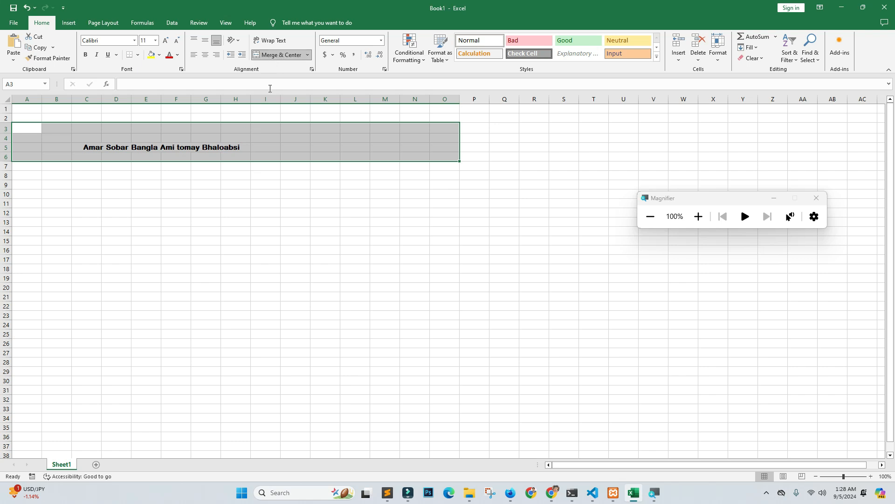
left_click(240, 201)
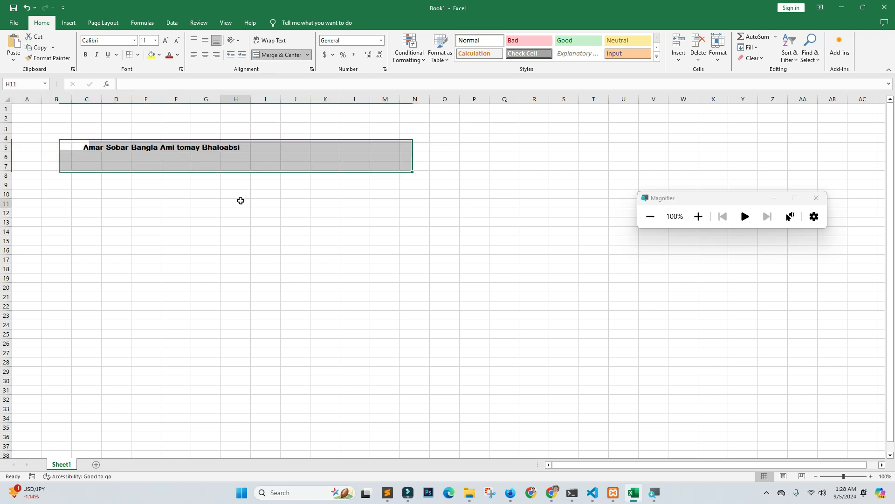
left_click(89, 146)
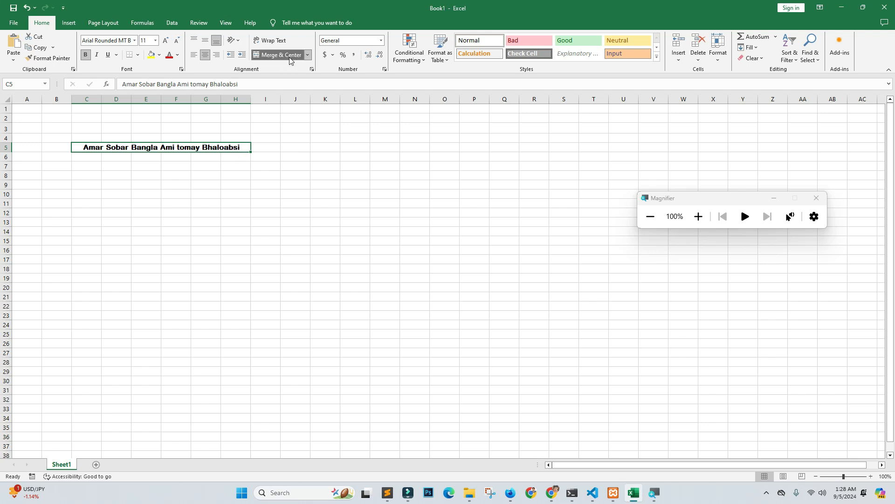
left_click(194, 202)
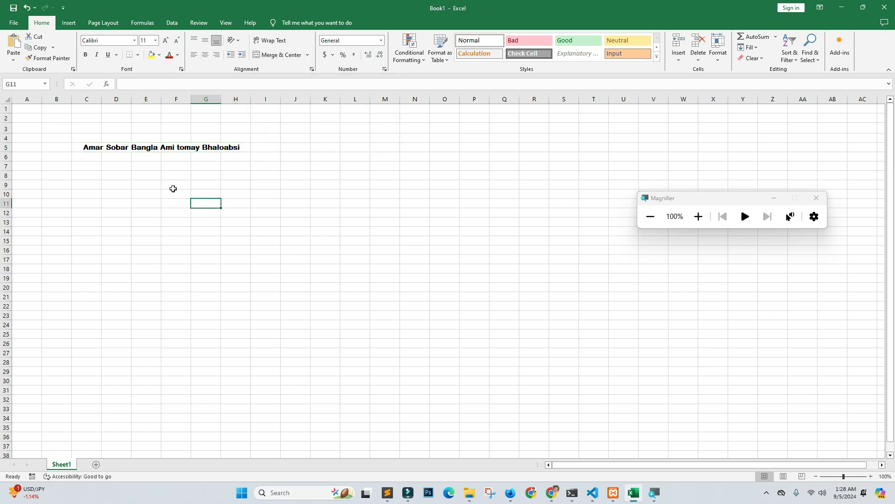
left_click(127, 148)
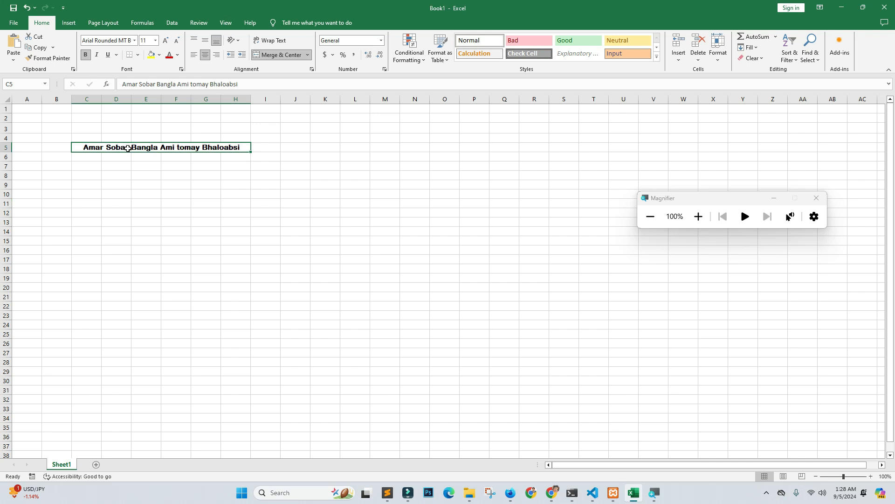
left_click(130, 183)
- Unmerge the cells C5 to H5 and select the empty cell E7 below them
left_click(126, 149)
key("super+plus")
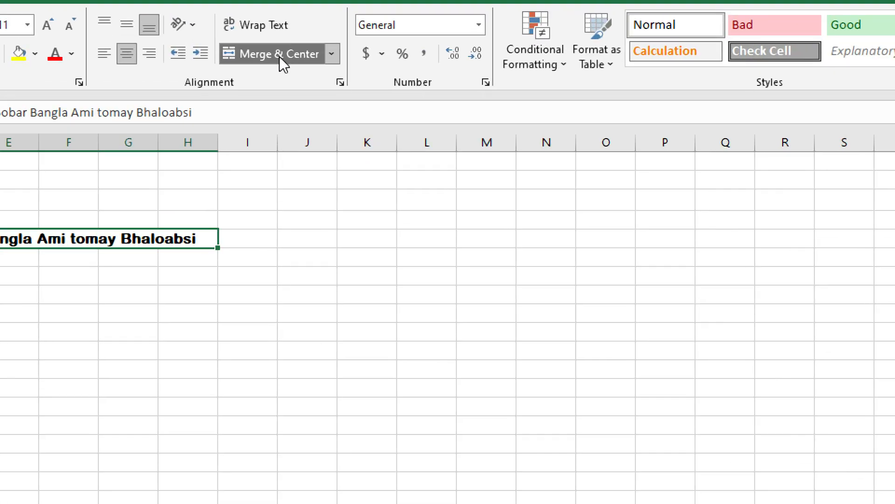
left_click(285, 55)
left_click(44, 281)
left_click(44, 281)
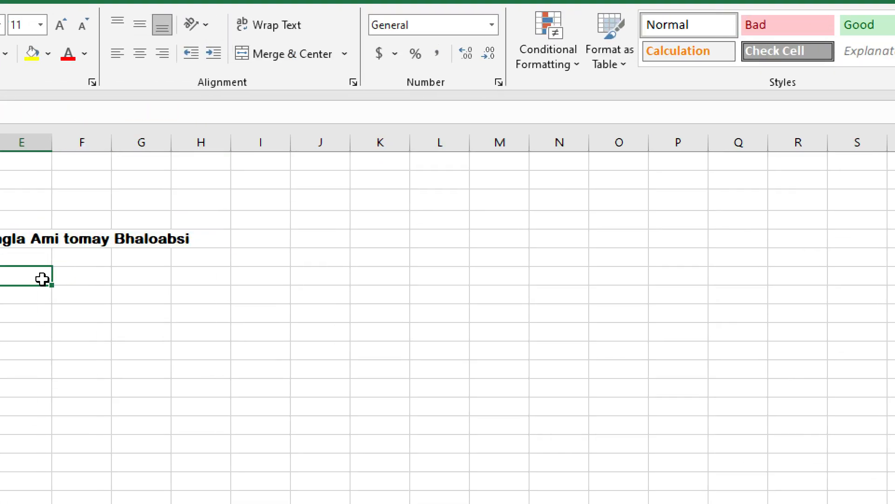
key("super+minus")
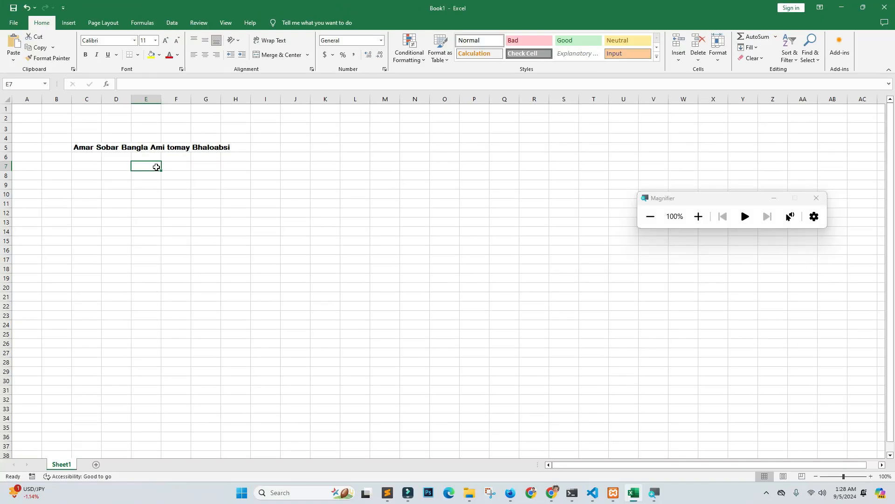
left_click(123, 149)
left_click_drag(78, 148, 225, 149)
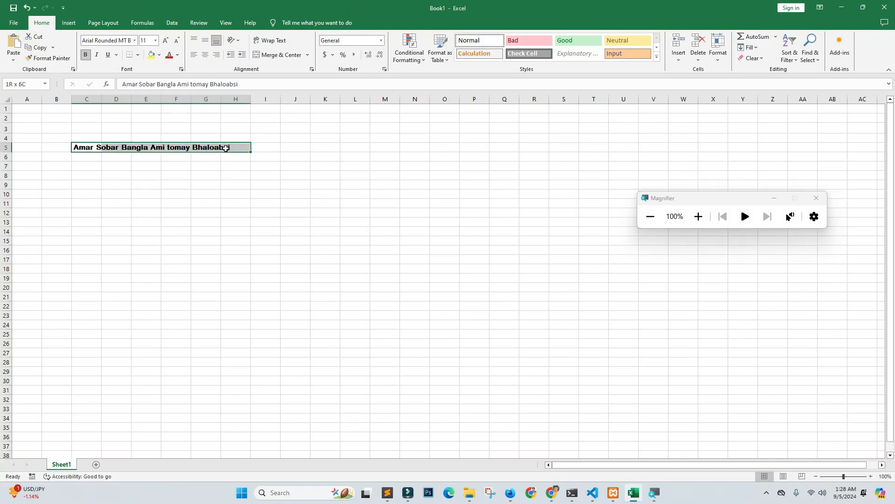
left_click_drag(26, 114, 539, 143)
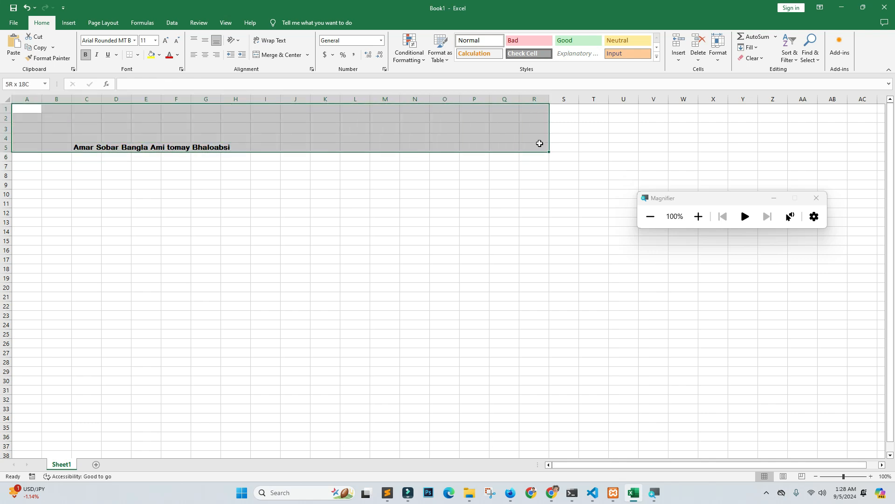
left_click(355, 240)
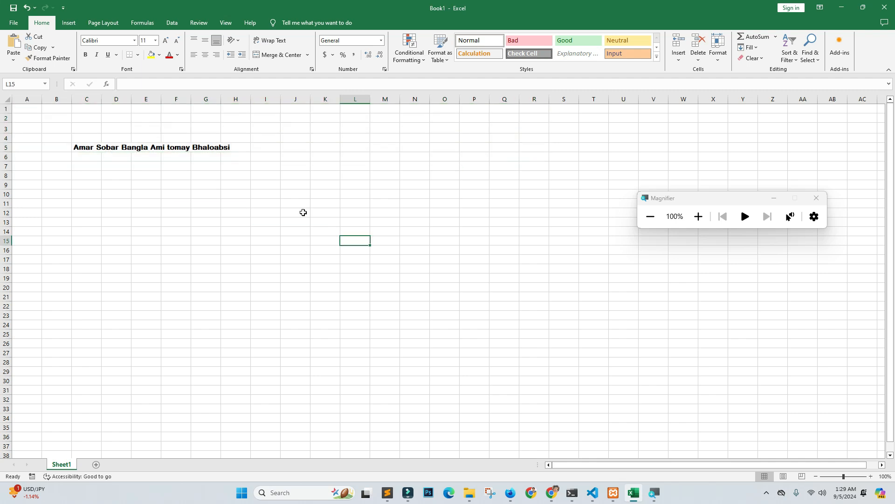
- Merge and center the block A1 to P6 around the sample text
left_click(23, 108)
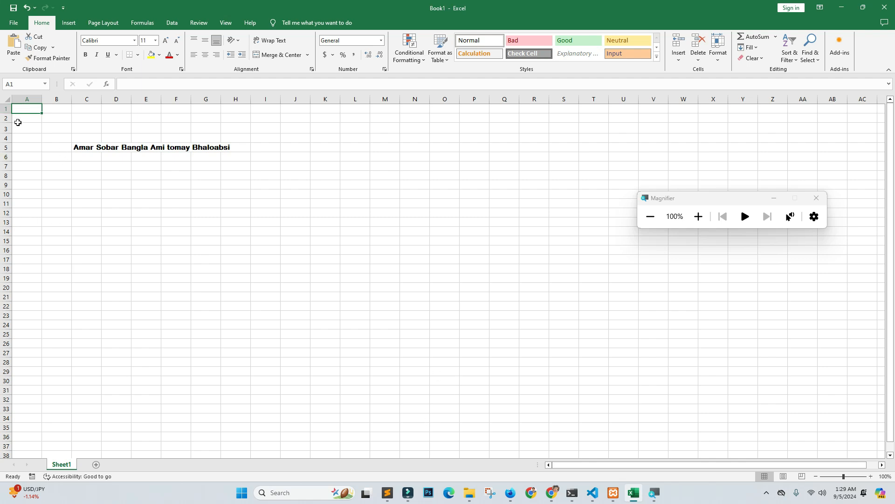
left_click_drag(25, 111, 482, 160)
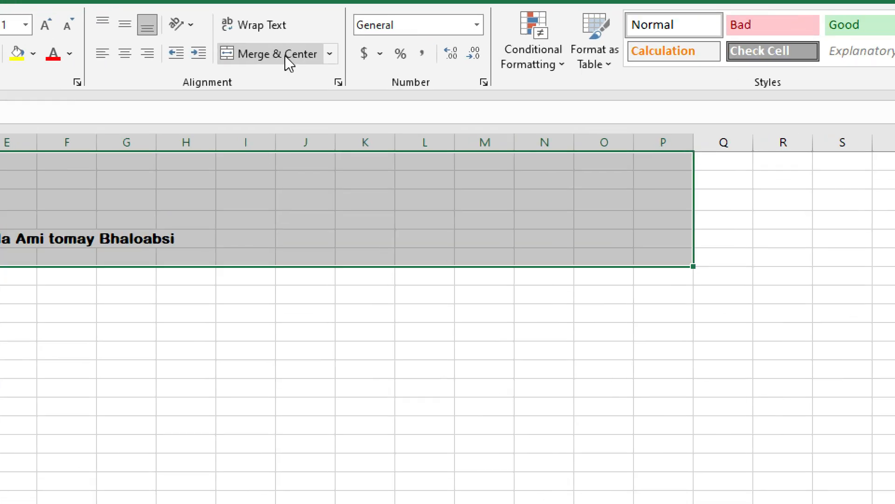
left_click(285, 55)
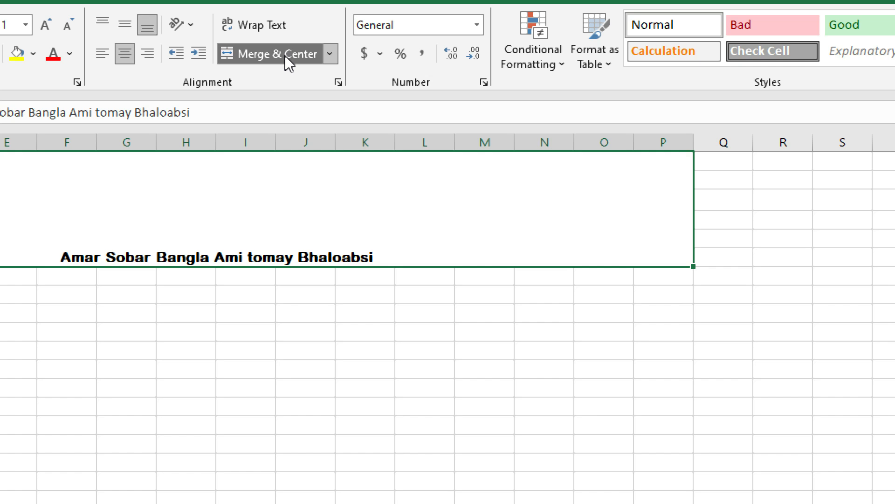
key("super+minus")
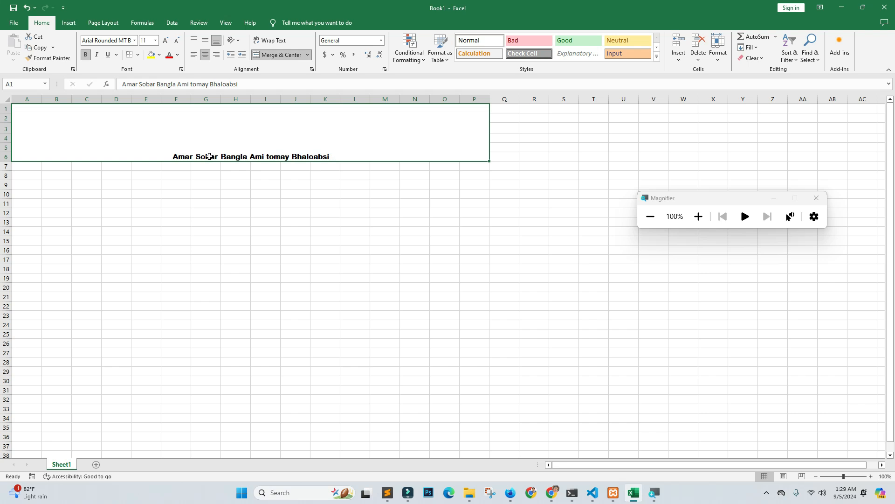
- Open the merged A1 cell for editing, highlight its text, and exit to the empty cells below without changing it
double_click(210, 157)
left_click_drag(171, 159, 321, 146)
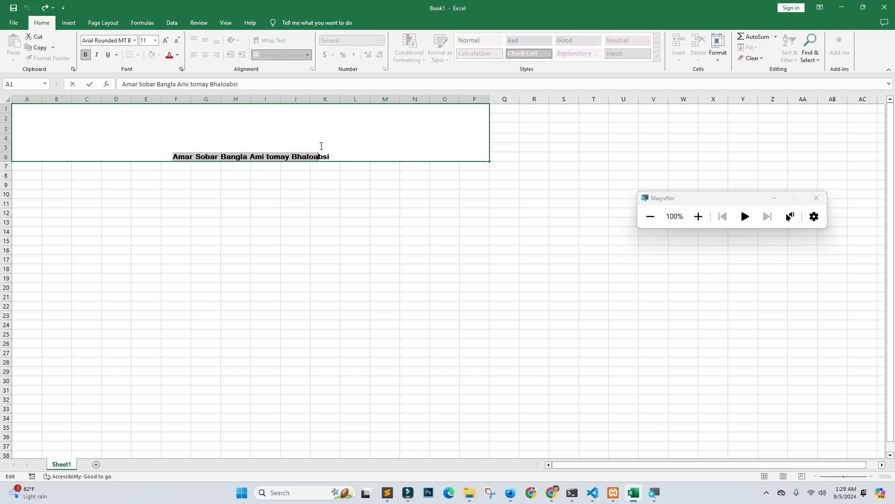
left_click(342, 172)
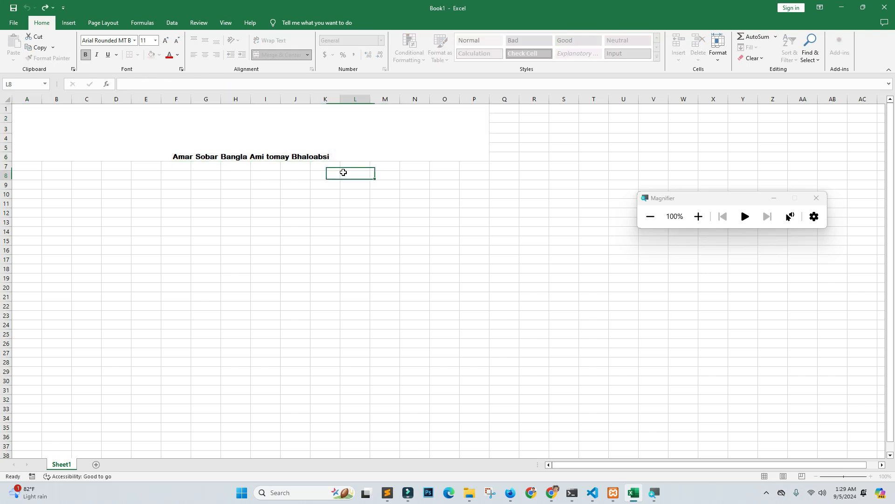
left_click(253, 155)
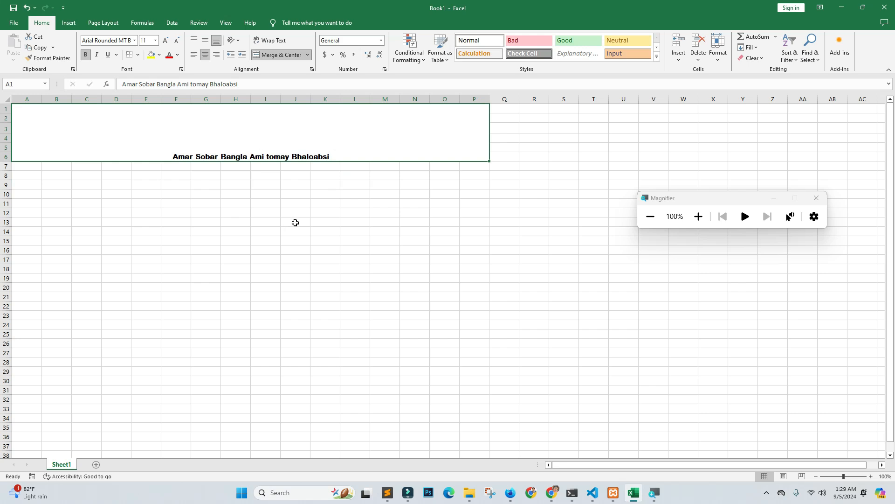
double_click(236, 124)
left_click(289, 201)
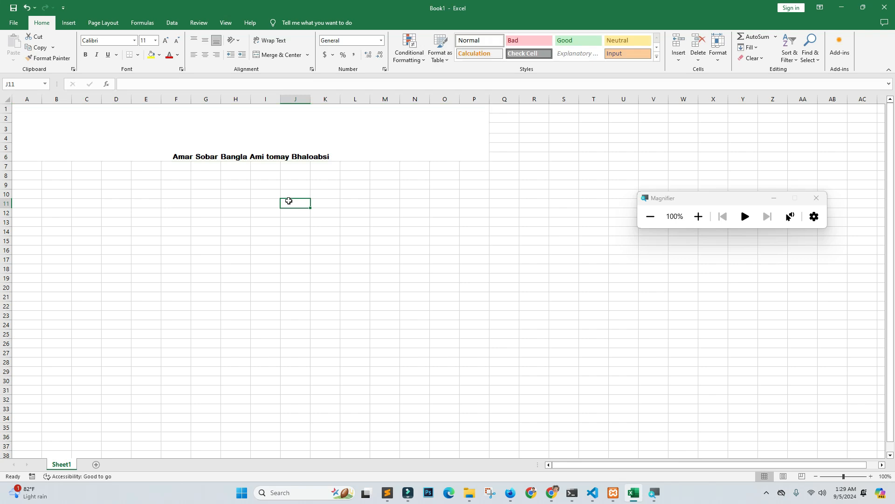
- Apply Middle Align to the text in the merged A1 to P6 cell
left_click(264, 154)
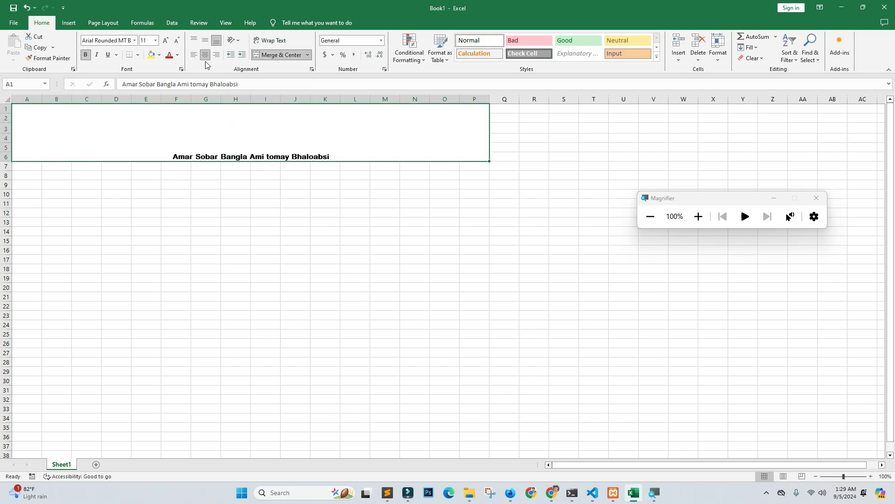
key("super+plus")
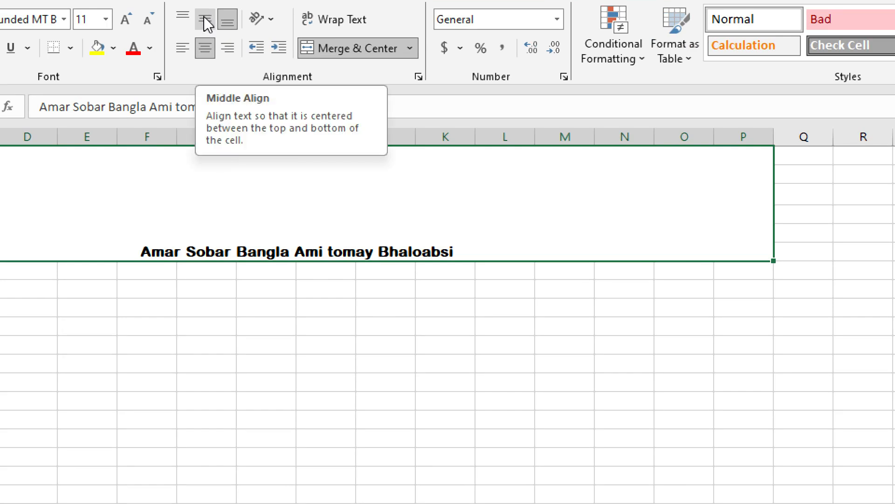
left_click(205, 16)
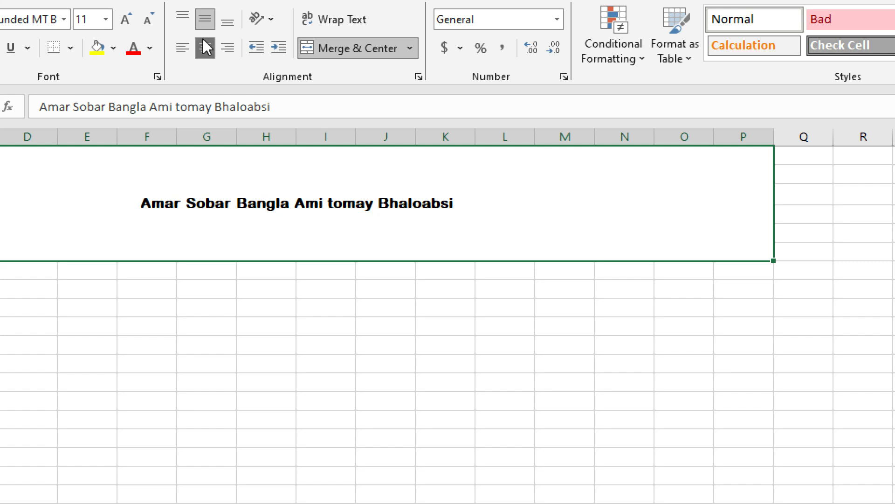
key("super+minus")
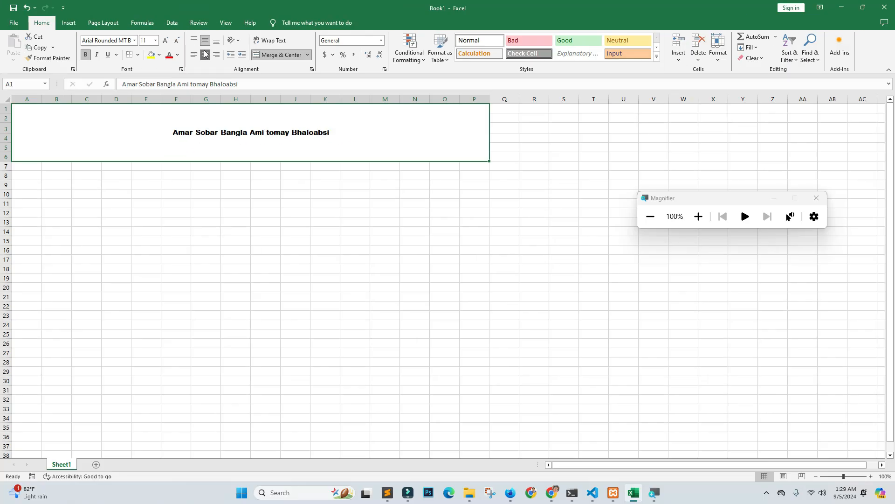
- Replace the text in the merged A1 to P6 cell with "SSC Result 2024 - Rajshahi Board"
double_click(330, 134)
left_click_drag(329, 134, 182, 154)
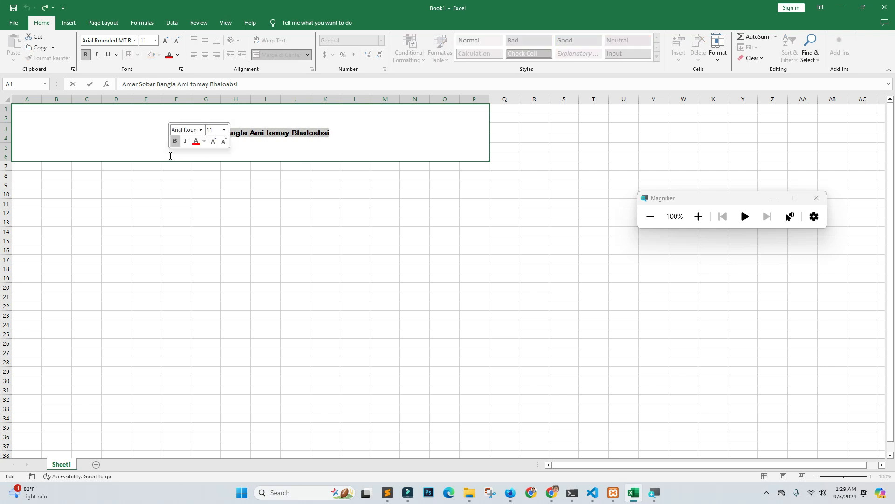
type("S")
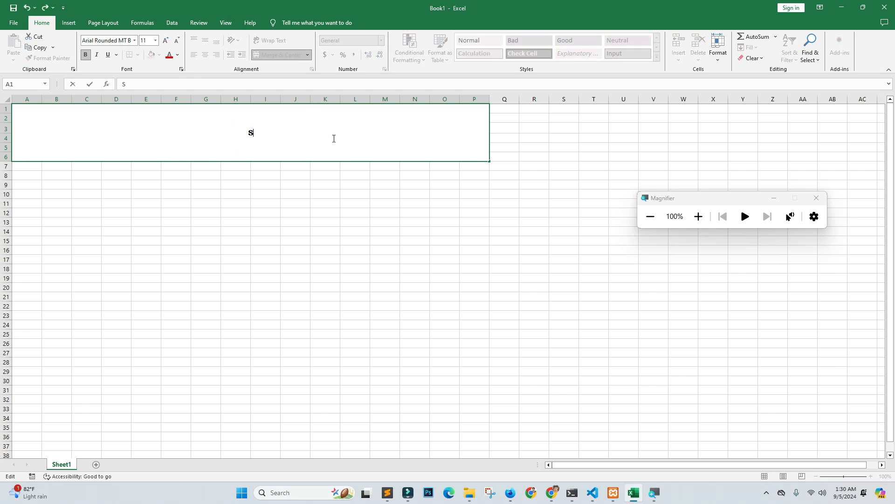
type("SC Result 2024 - Rajshahi Board")
left_click(266, 203)
left_click(283, 129)
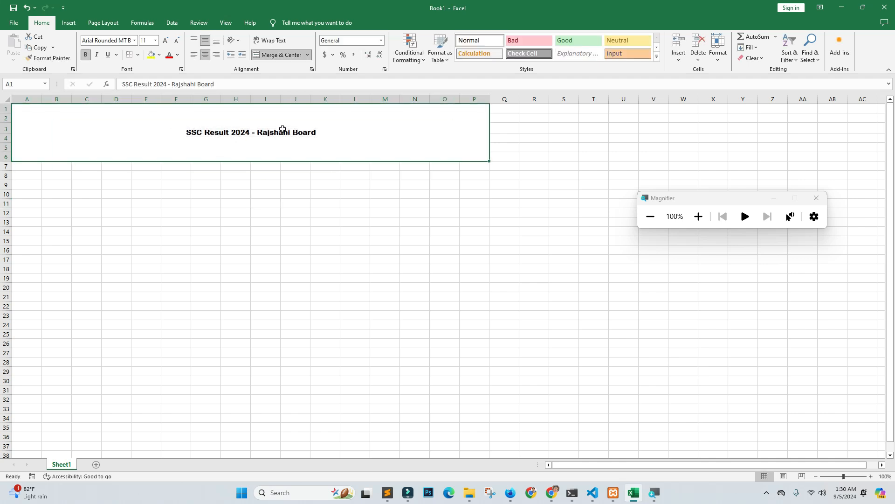
- Enlarge the title text "SSC Result 2024 - Rajshahi Board" in the merged A1 cell to font size 36
double_click(317, 134)
mouse_move(317, 133)
left_mouse_down()
mouse_move(216, 153)
mouse_move(186, 150)
mouse_move(232, 135)
mouse_move(320, 134)
left_mouse_up()
left_click(187, 129)
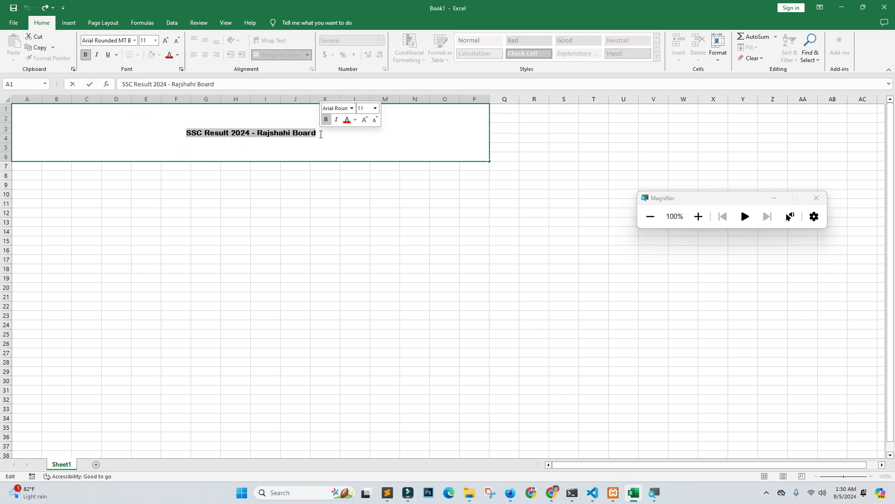
left_click(166, 41)
left_click(166, 41)
left_click(166, 41)
left_click(166, 41)
left_click(166, 41)
left_click(166, 41)
left_click(166, 41)
left_click(166, 41)
left_click(166, 41)
left_click(166, 41)
left_click(166, 41)
left_click(166, 41)
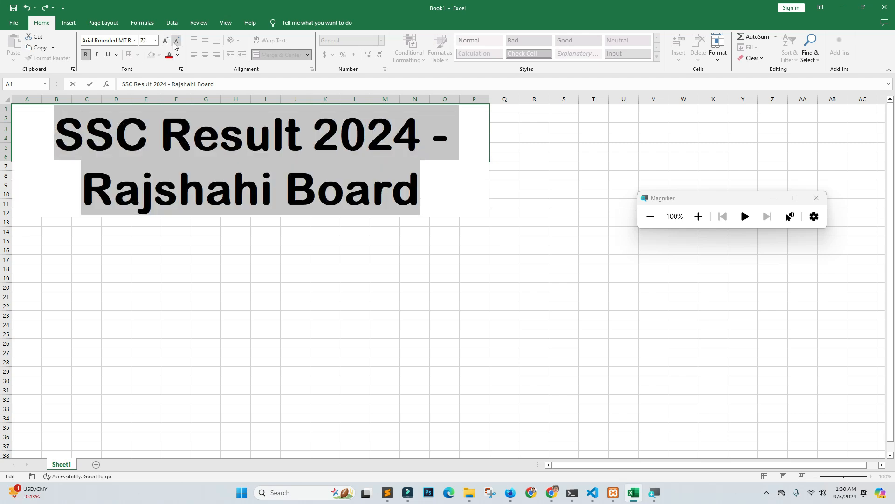
left_click(177, 41)
left_click(177, 41)
left_click(145, 183)
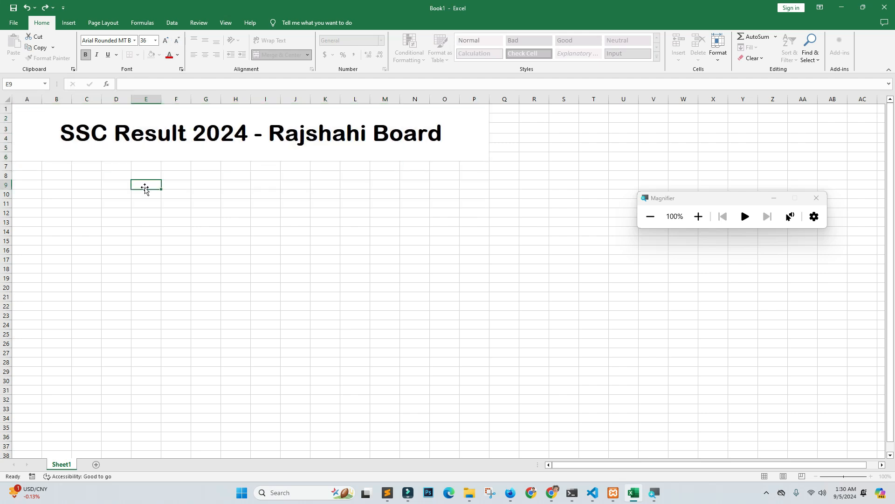
left_click(74, 142)
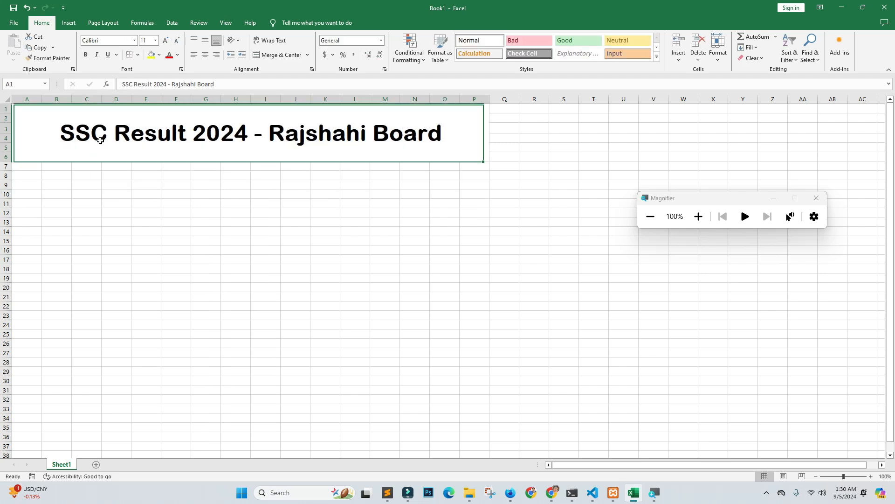
left_click(166, 41)
left_click(177, 41)
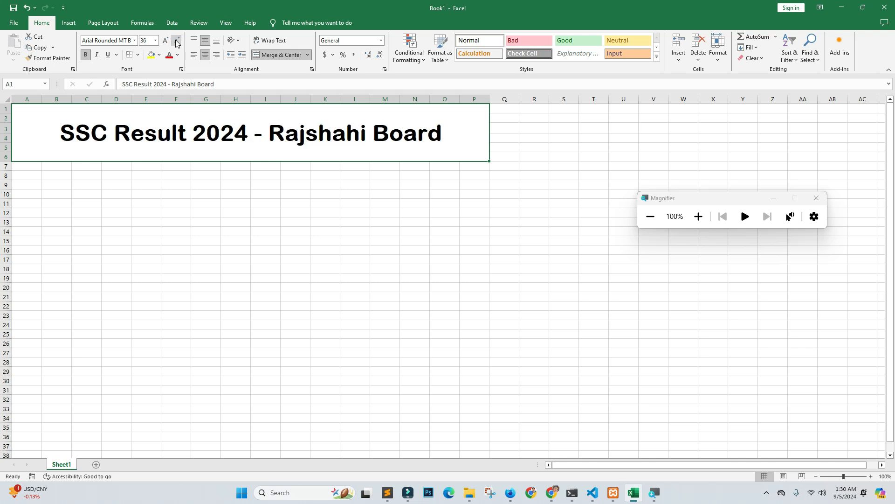
- Fill the merged title cell with the lightest grey shade directly below white in the theme colors
left_click(214, 188)
left_click(219, 130)
left_click(259, 175)
left_click(267, 131)
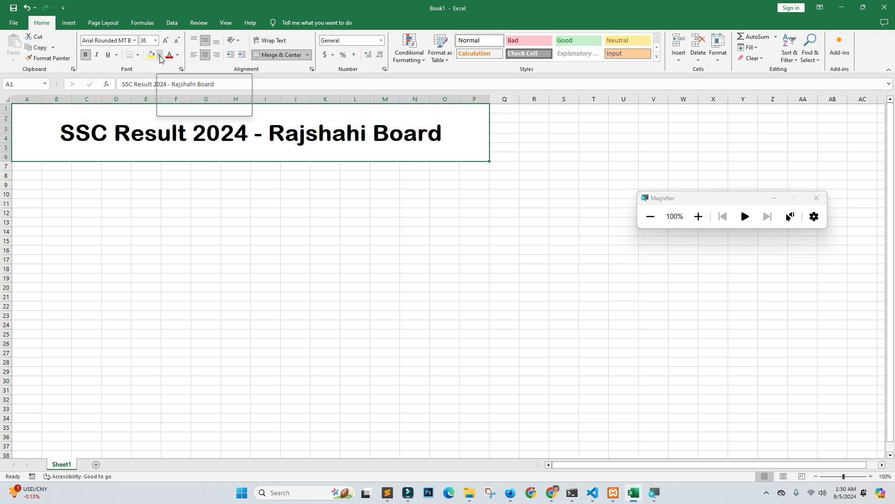
key("super+plus")
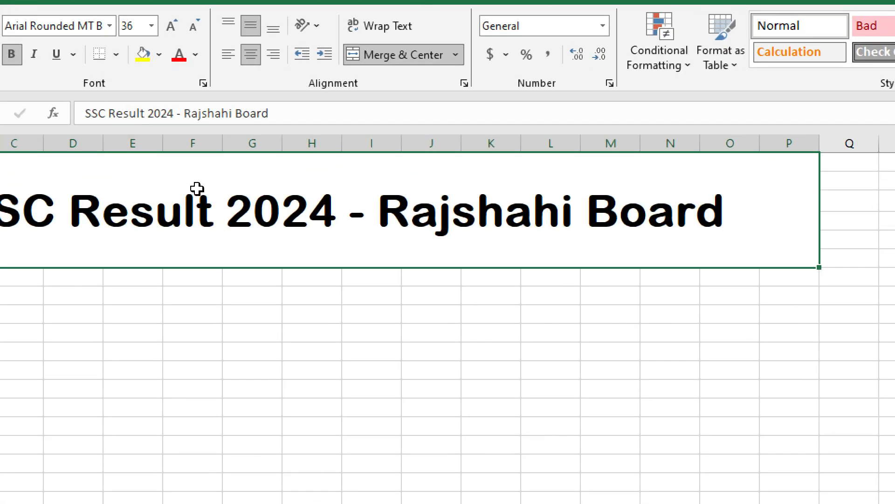
left_click(159, 54)
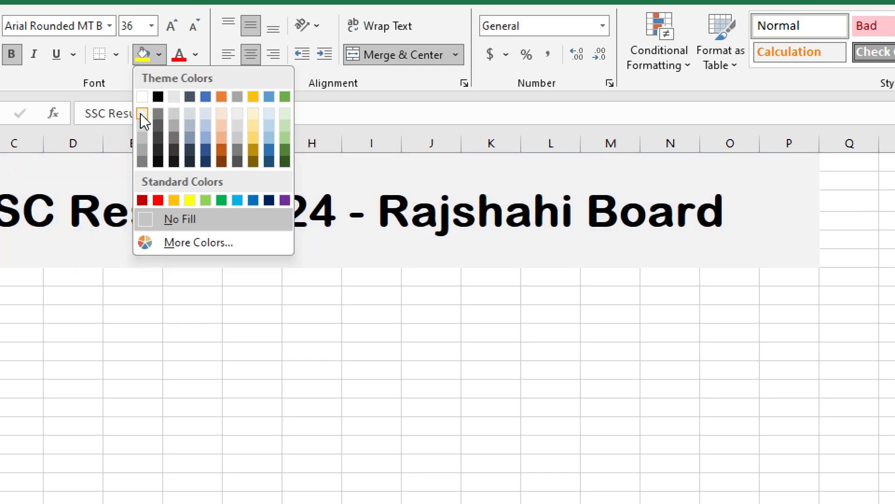
left_click(141, 114)
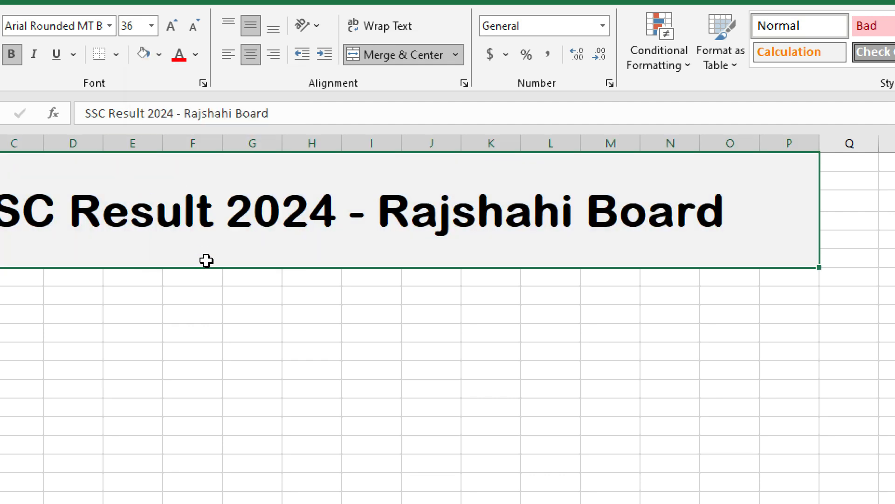
key("super+minus")
left_click(320, 183)
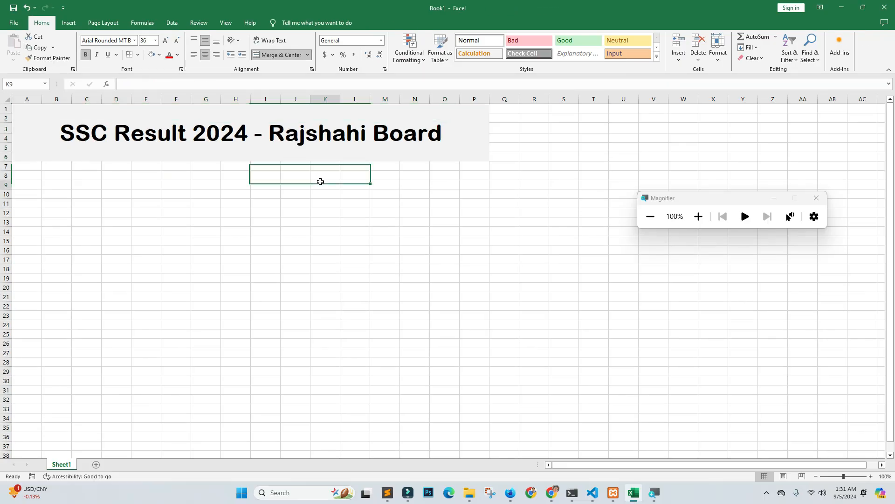
left_click(134, 155)
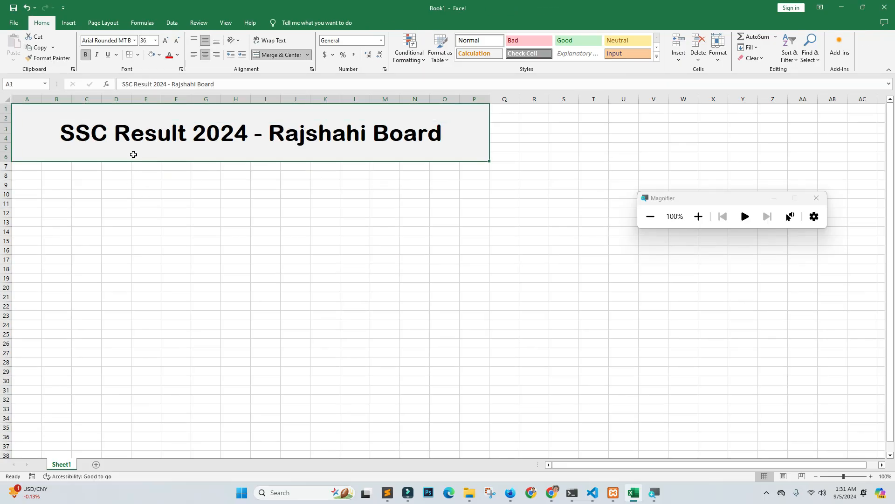
- Enter the headers Sl No, Bangla, English, Math and Islamic Study in cells A7 to E7
left_click(32, 167)
double_click(31, 167)
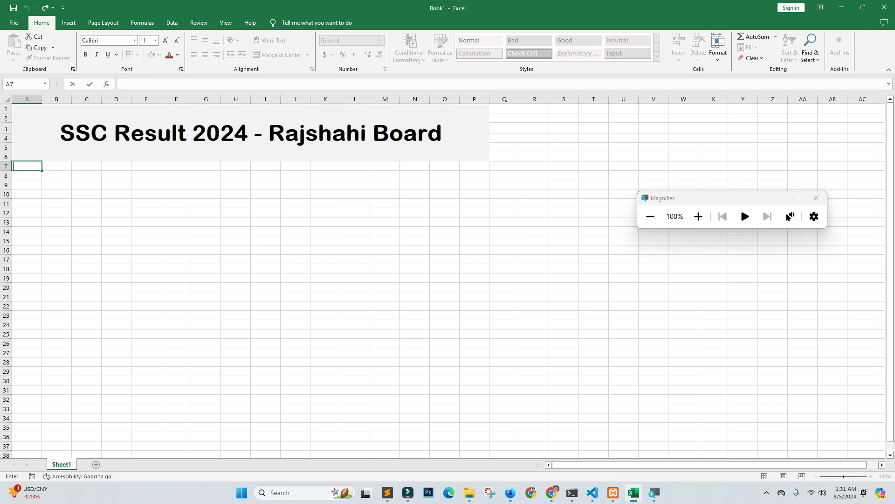
type("Sl No")
key("Tab")
type("Ba")
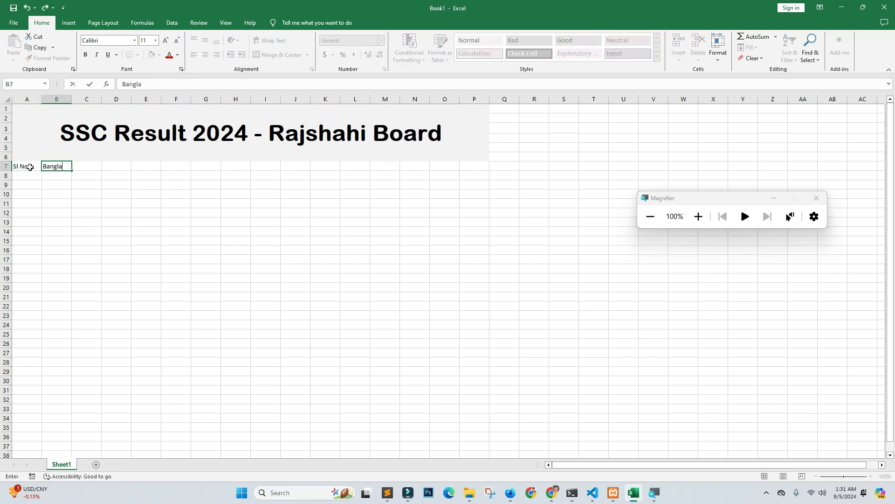
key("Tab")
type("Engl")
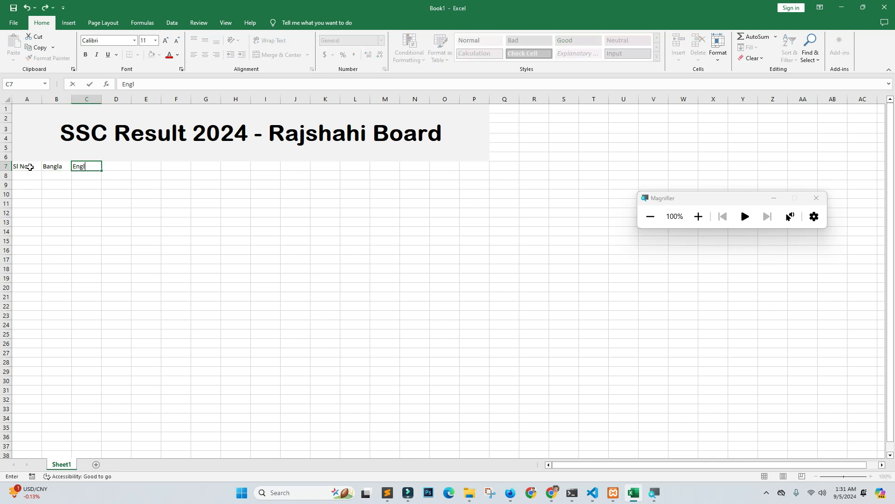
key("Tab")
type("Ma")
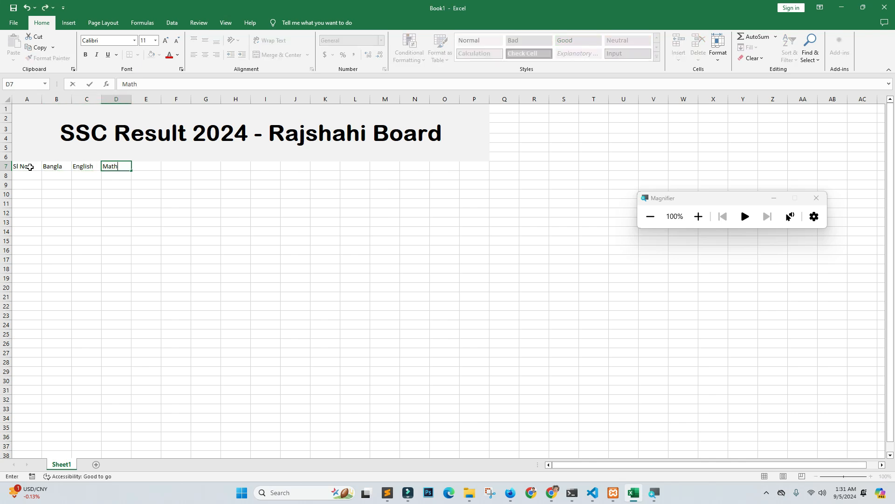
key("Tab")
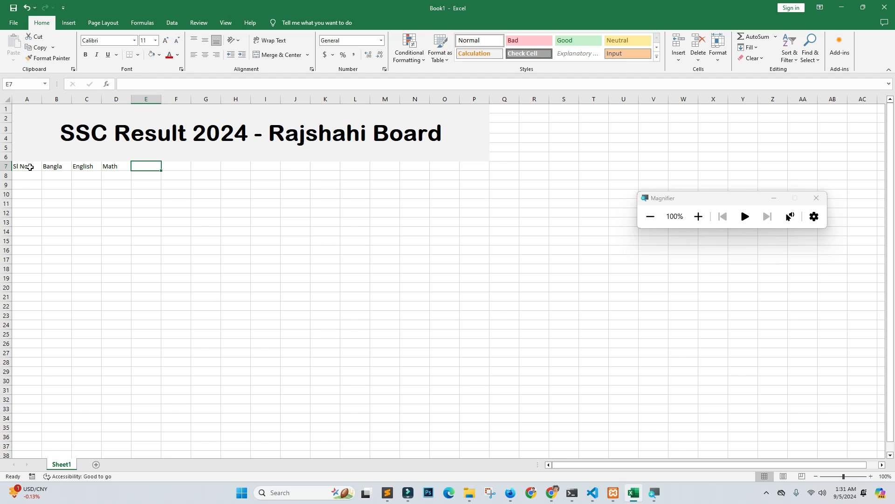
type("Islamic St")
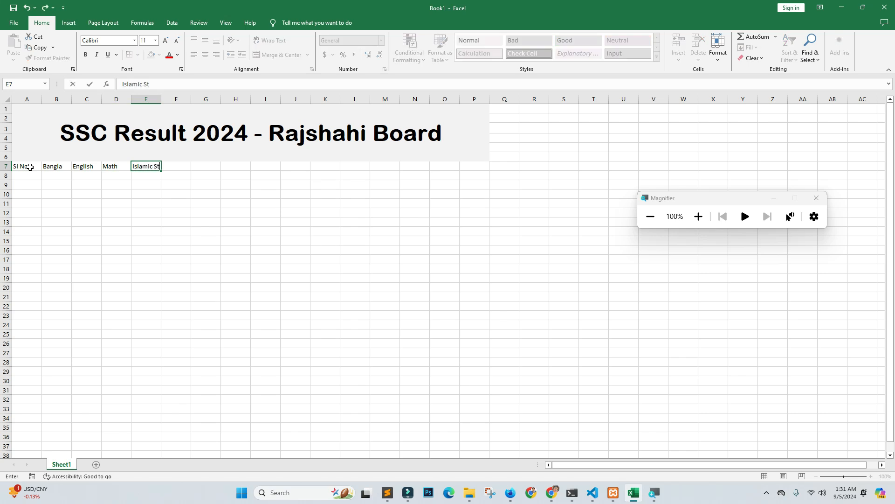
type("udy")
key("Tab")
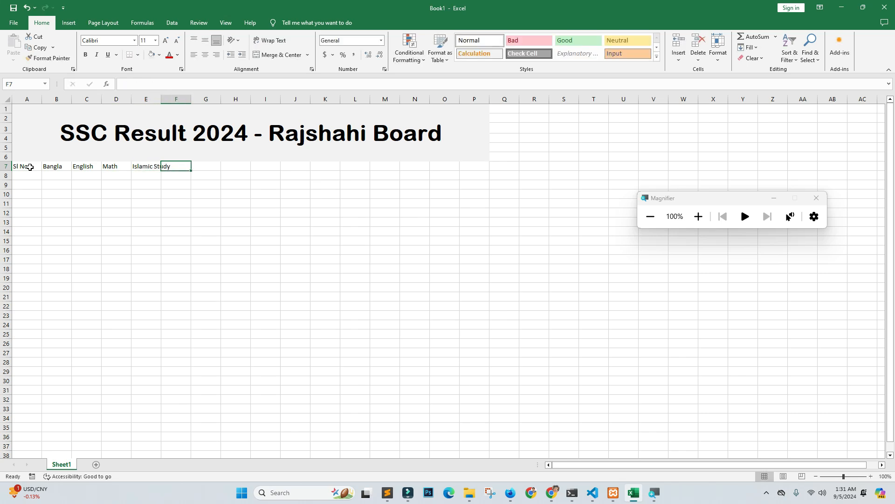
left_click(128, 186)
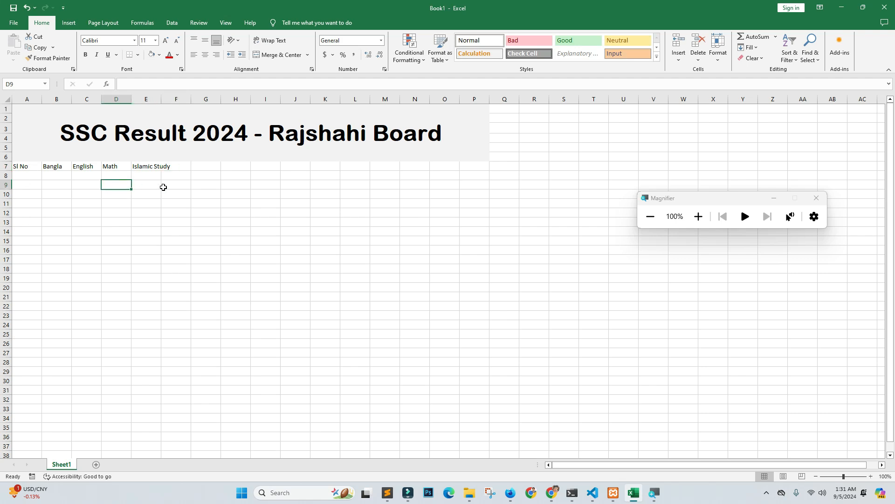
- Examine the row 7 headers from Sl No to Islamic Study and how the last one fits its cell
left_click_drag(49, 208, 65, 191)
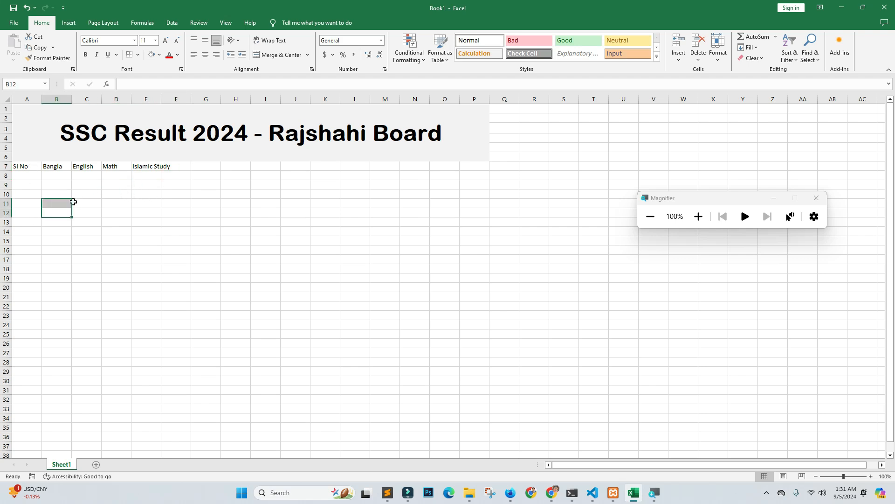
key("super+plus")
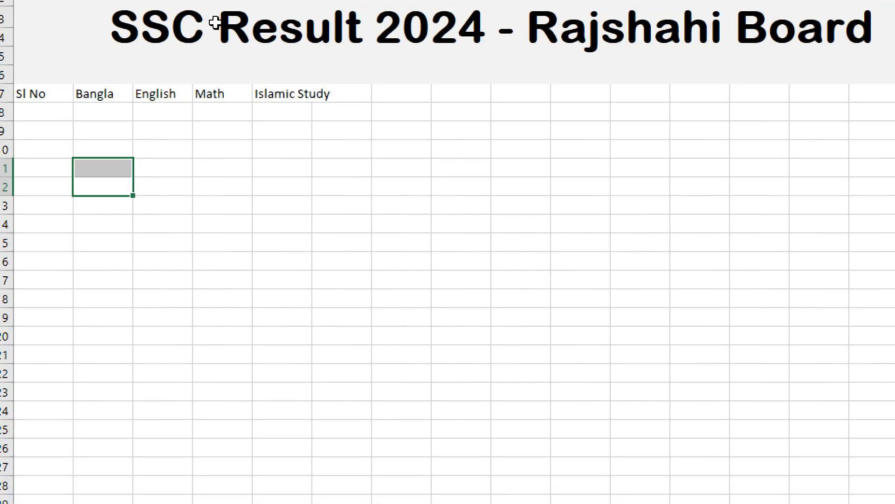
left_click(37, 98)
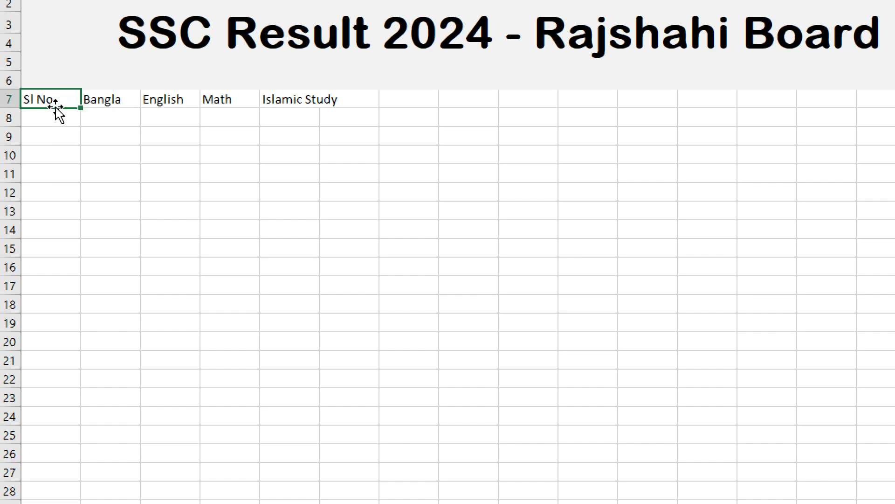
left_click(120, 96)
left_click(186, 92)
left_click(291, 104)
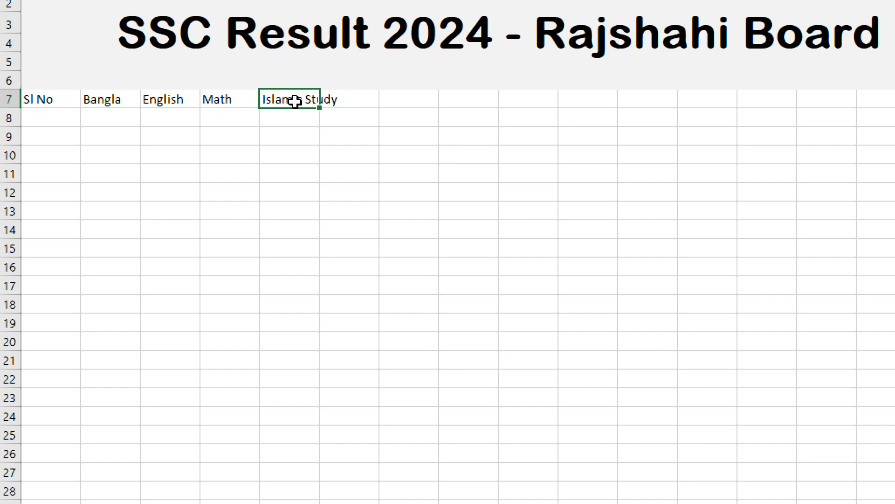
left_click(343, 102)
left_click(284, 113)
left_click(293, 96)
left_click(321, 151)
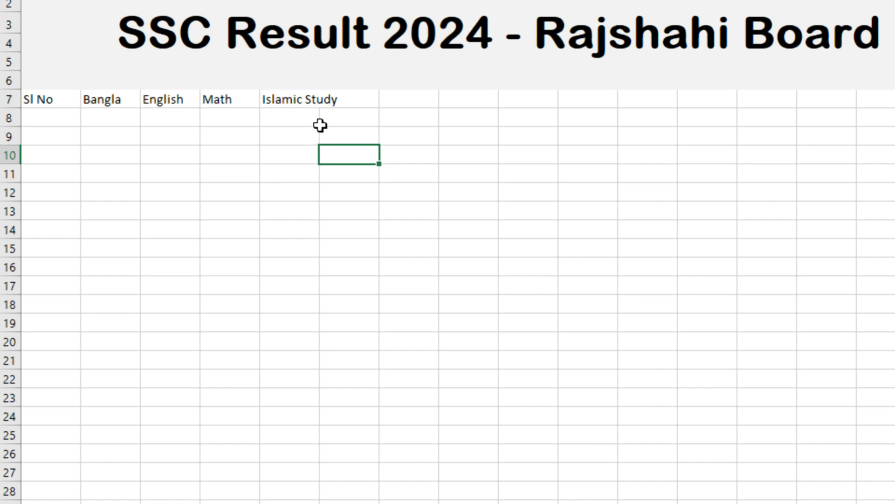
left_click(294, 151)
- Try widening column E to fit the Islamic Study header, and undo the width change
key("super+minus")
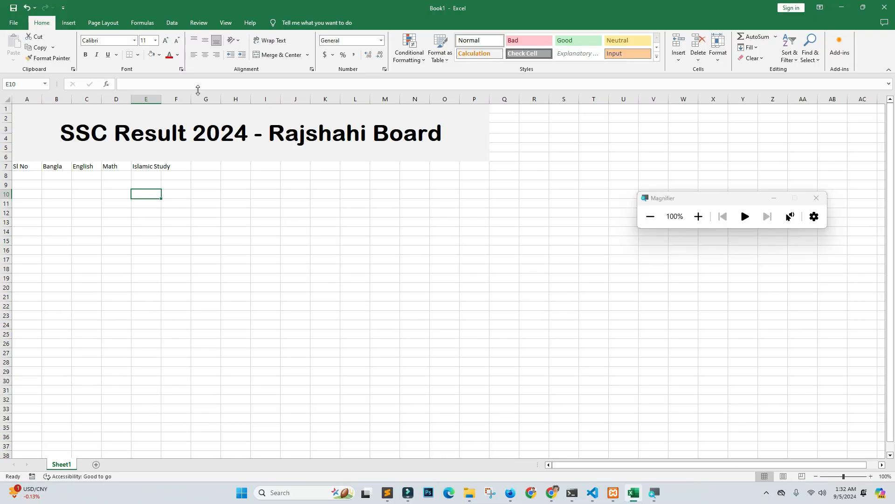
left_click_drag(160, 99, 173, 102)
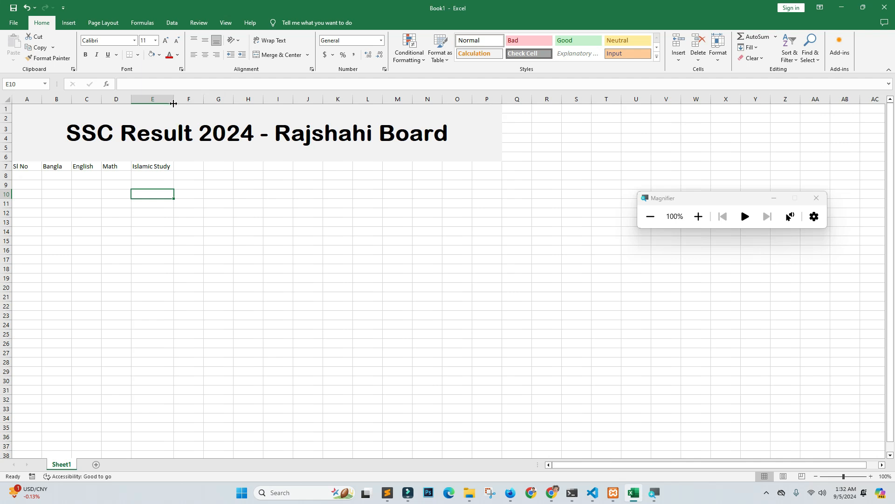
key("ctrl+z")
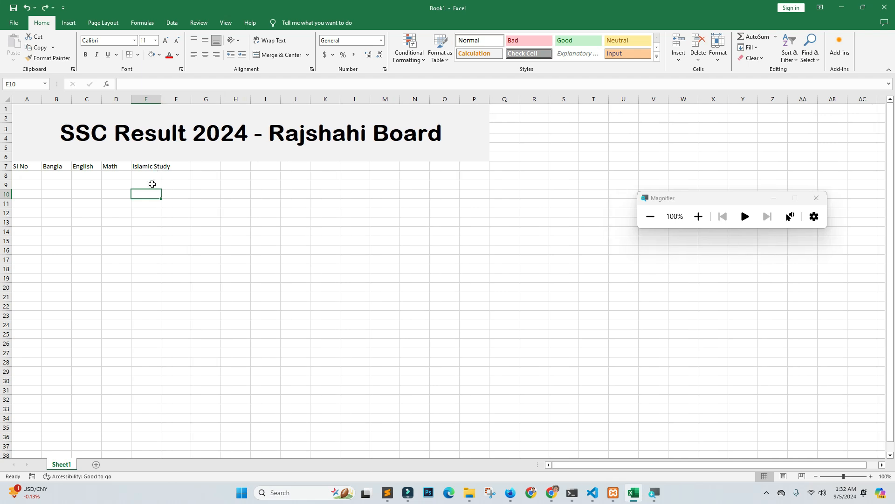
- Examine the Islamic Study header against the boundary between columns E and F, and select cell E7
key("super+plus")
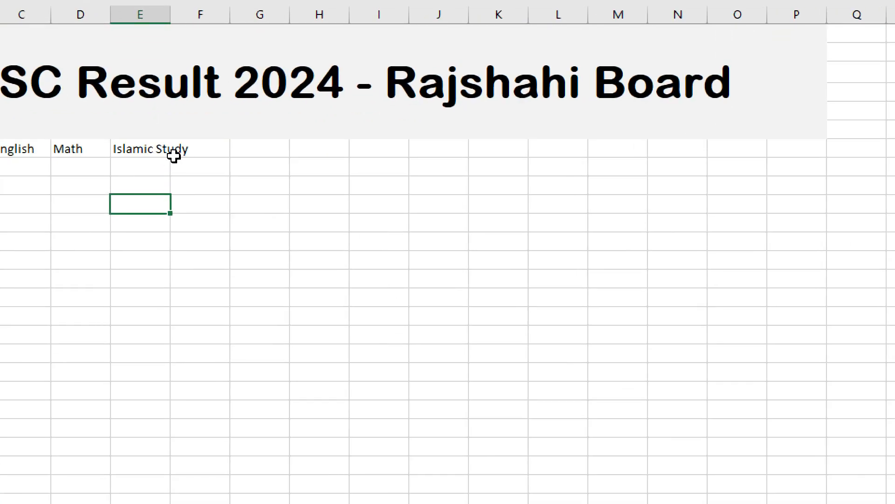
left_click(163, 168)
left_click(153, 150)
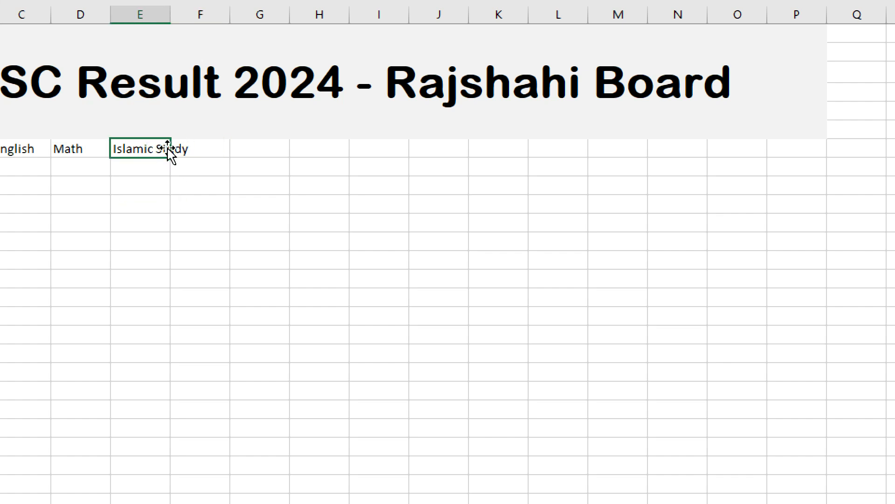
left_click(170, 164)
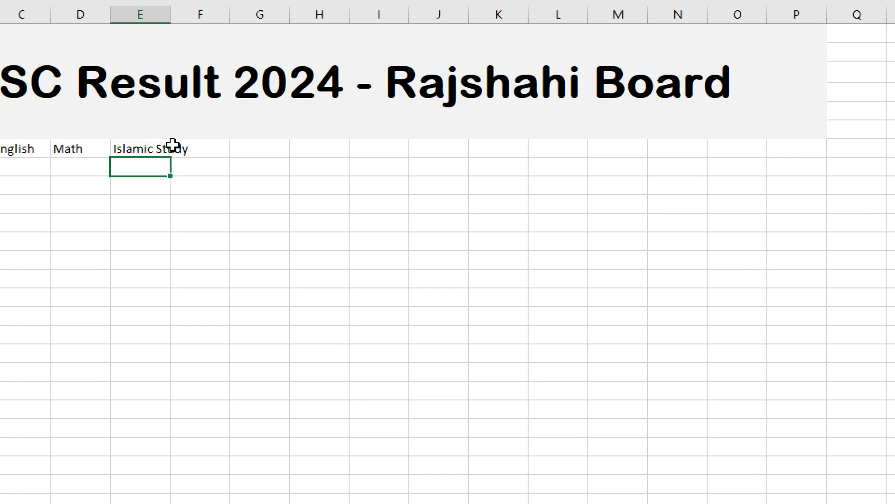
left_click(169, 150)
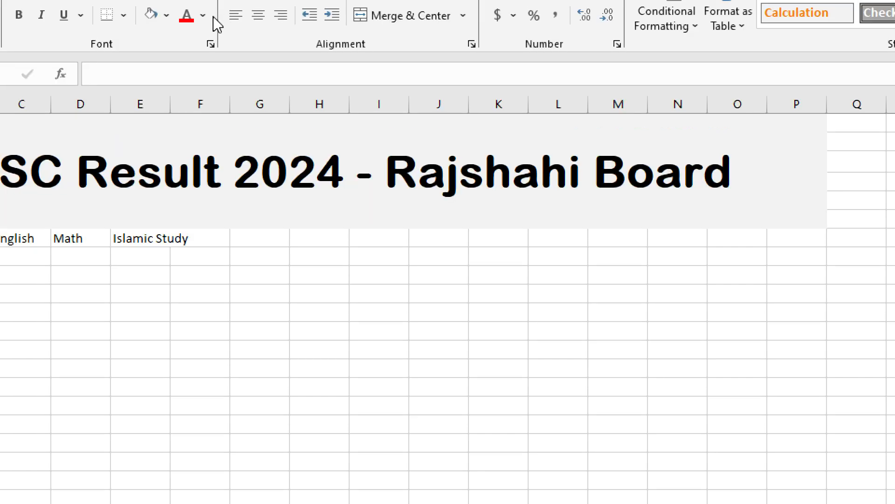
left_click(145, 179)
left_click(175, 220)
left_click(164, 239)
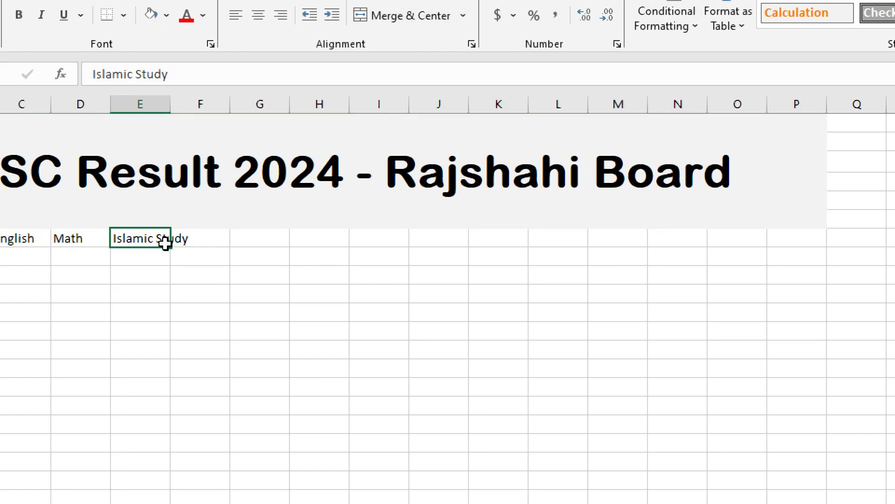
- Try AutoFit on column E so the Islamic Study header fits, and undo the width change
double_click(171, 108)
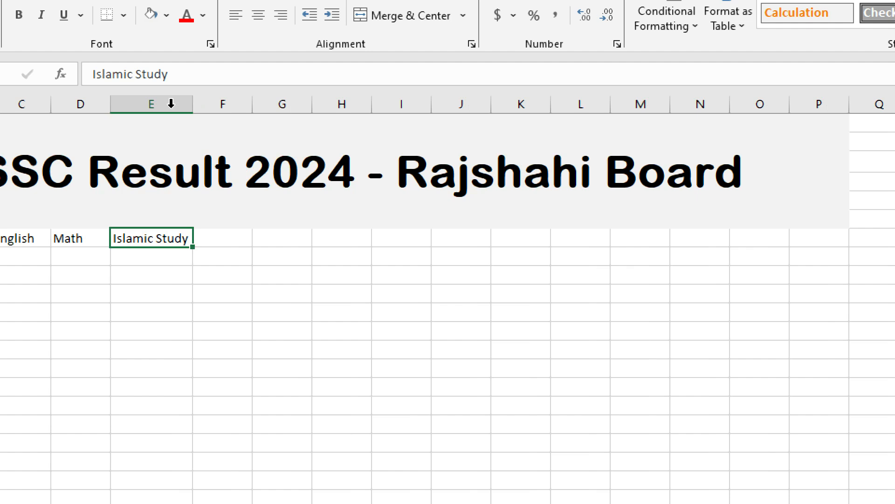
left_click(167, 263)
key("ctrl+z")
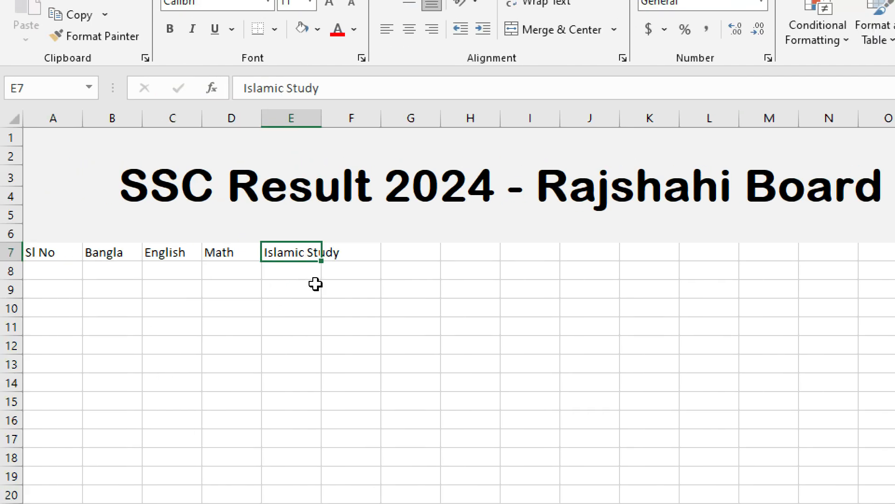
left_click(160, 312)
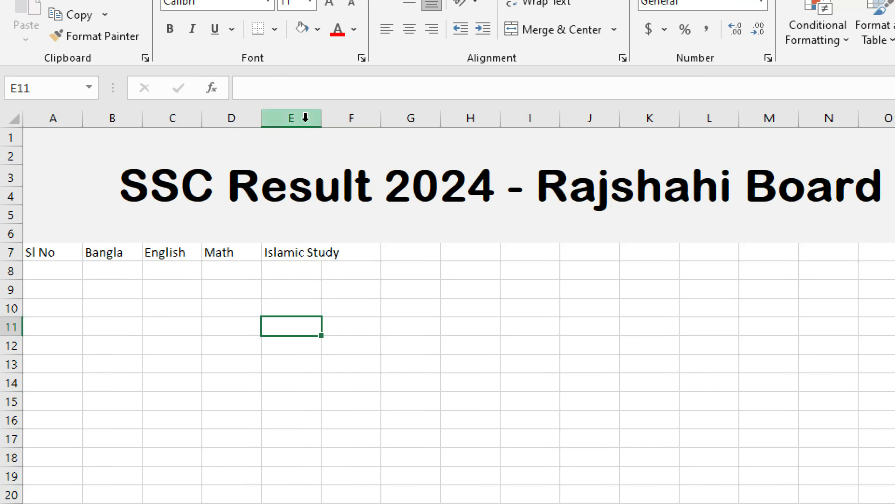
- Widen column E manually until the Islamic Study header fits, and trim off the small excess width
left_click_drag(321, 118, 350, 126)
left_click(294, 254)
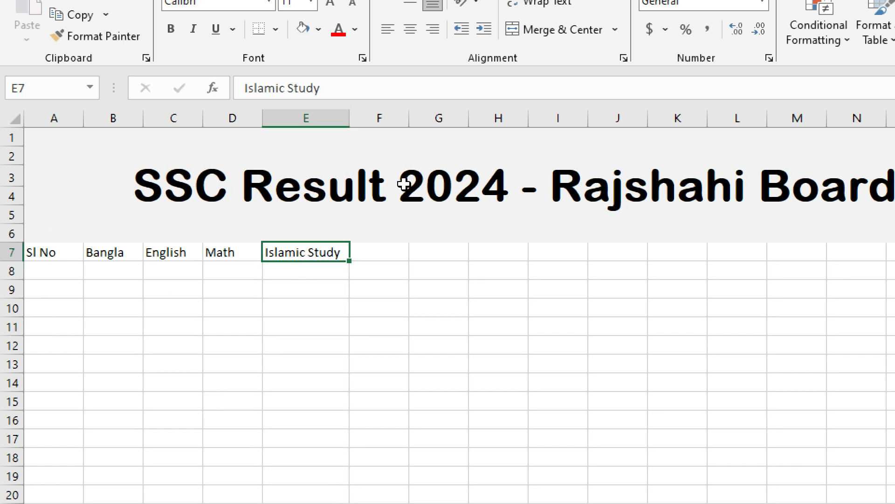
left_click(226, 443)
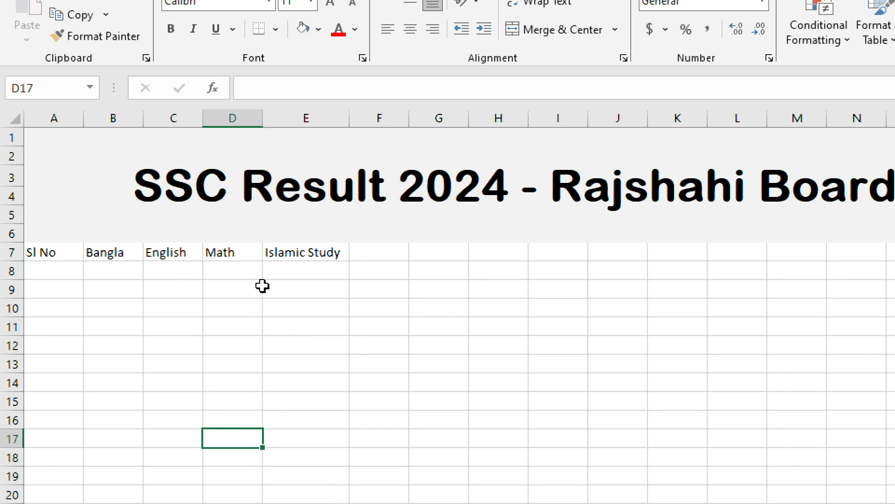
left_click(304, 266)
left_click(305, 251)
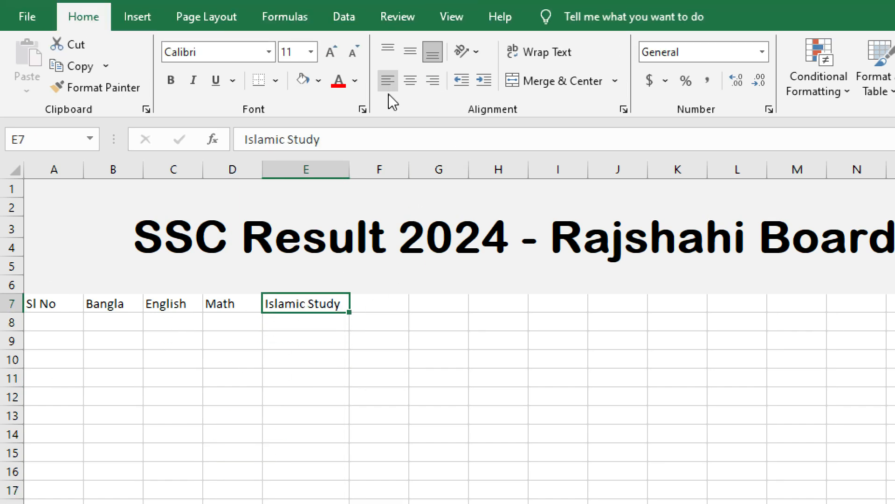
left_click_drag(351, 119, 348, 118)
left_click_drag(349, 171, 345, 169)
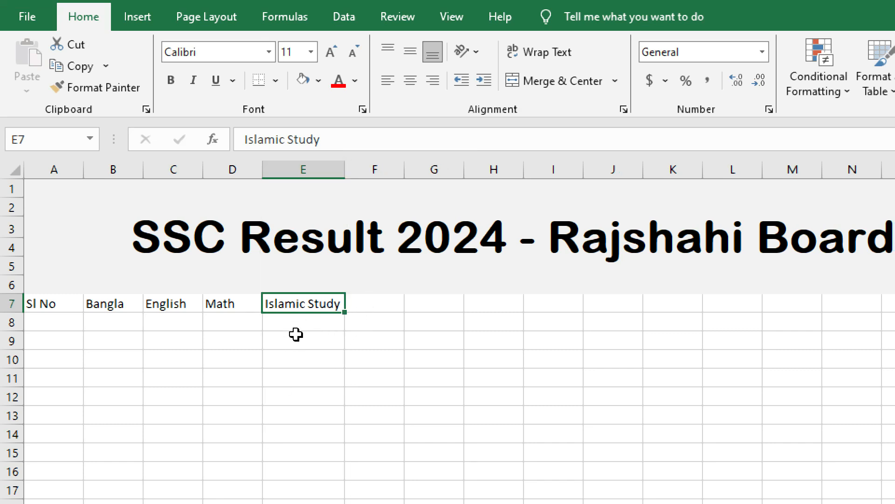
left_click(286, 358)
- Make the headers in A7:E7 bold
left_click_drag(36, 303, 330, 308)
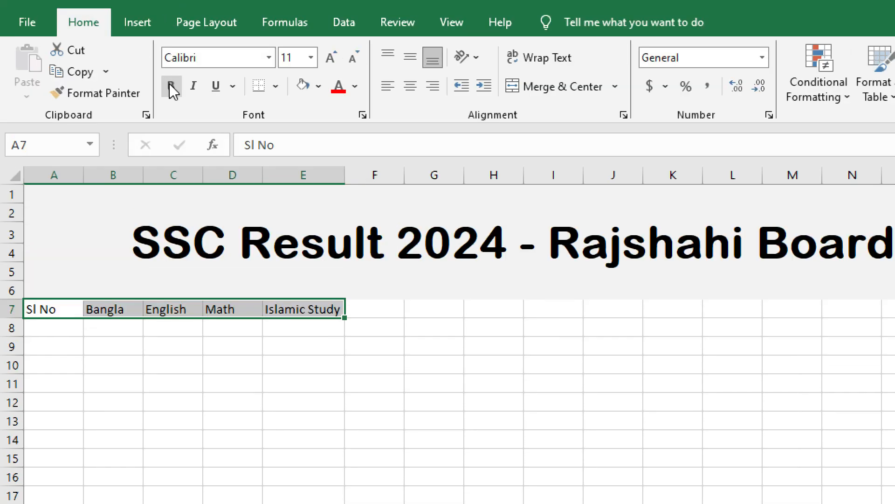
left_click(170, 83)
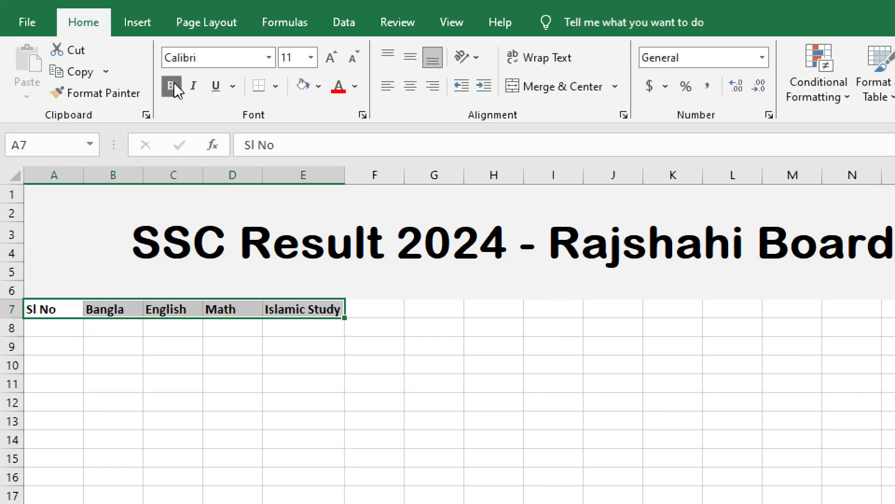
- Try enlarging the A7:E7 headers step by step to font size 18, and bring them back down to 11
left_click(326, 56)
left_click(326, 56)
left_click(328, 55)
left_click(328, 53)
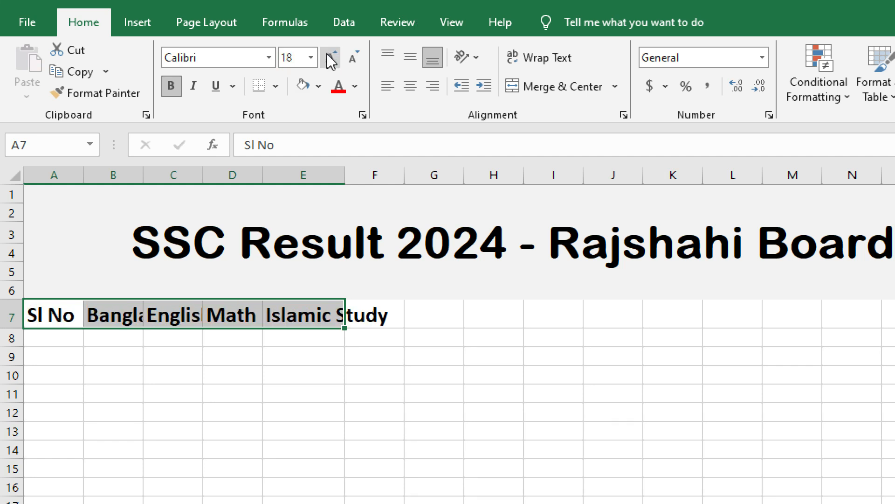
left_click(354, 58)
left_click(354, 58)
left_click(353, 54)
left_click(353, 54)
- Italicize the A7:E7 headers and change their font to Arial Black
left_click(192, 85)
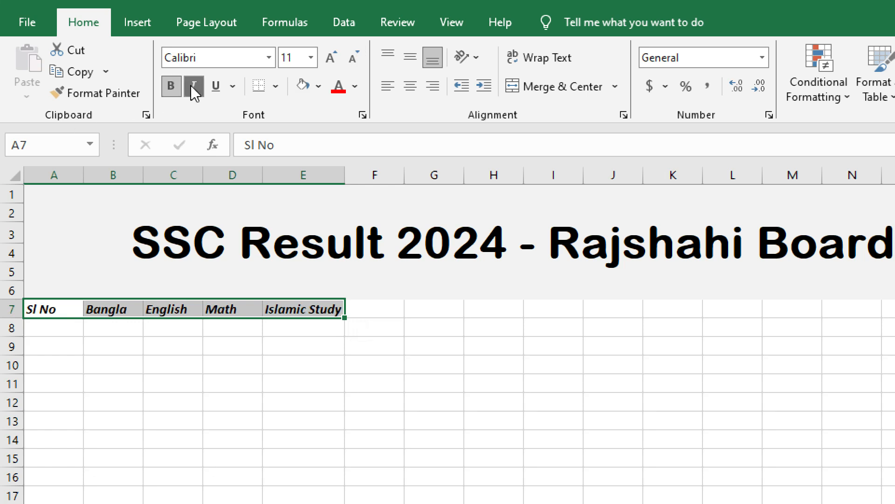
left_click(269, 57)
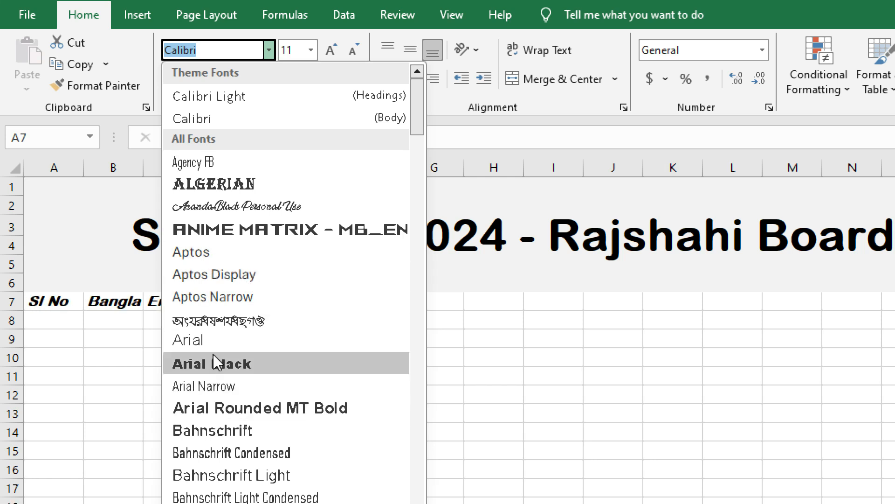
left_click(213, 354)
left_click(300, 384)
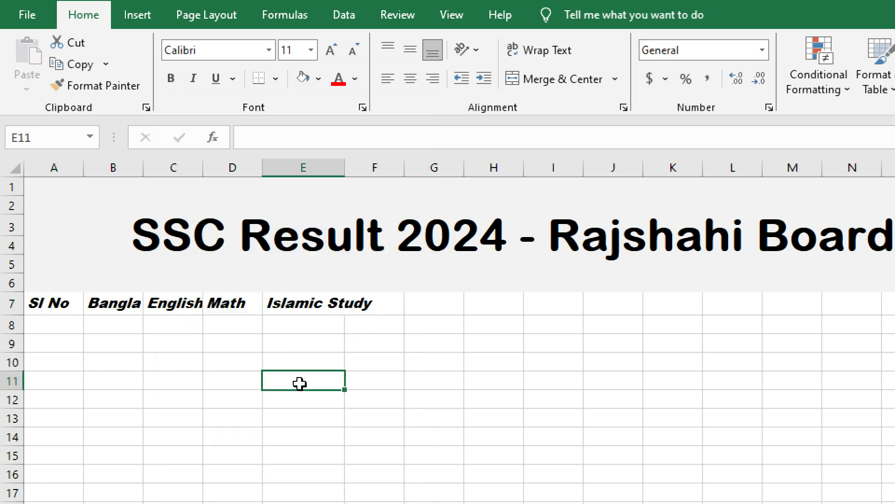
left_click(324, 321)
left_click(332, 303)
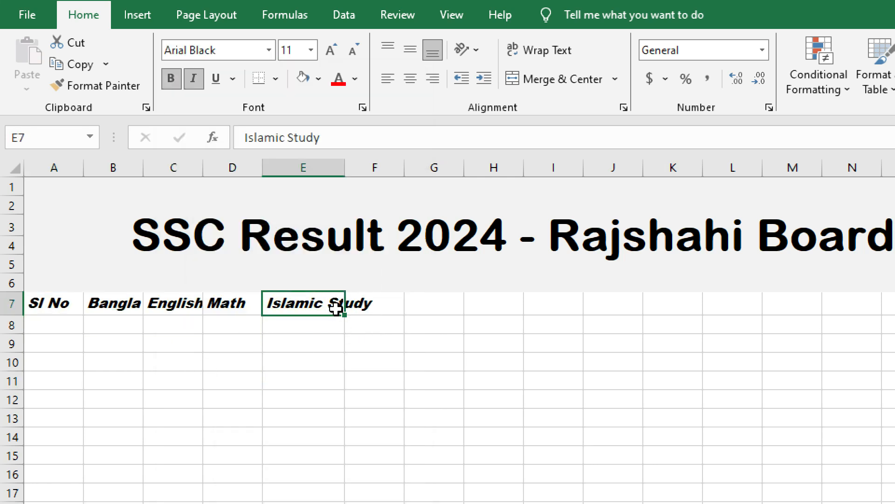
- Widen columns B, C and E to fit the Bangla, English and Islamic Study headers, and narrow column D slightly
left_click(116, 303)
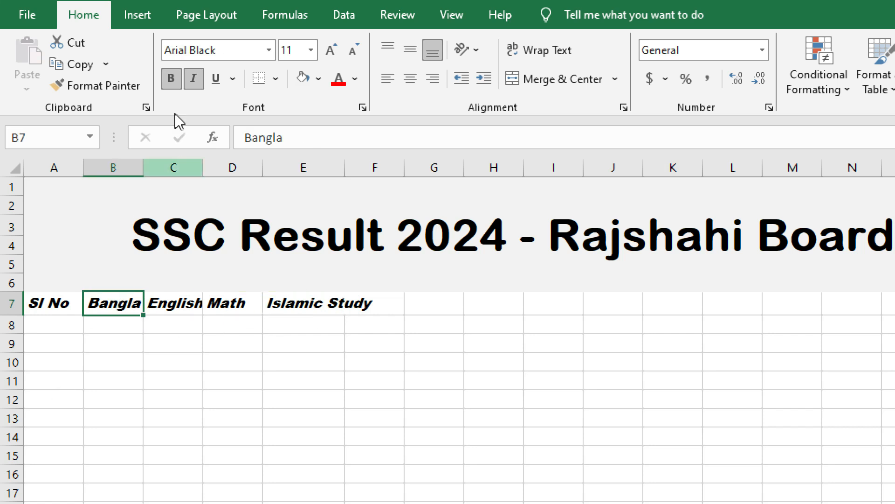
left_click_drag(143, 169, 151, 169)
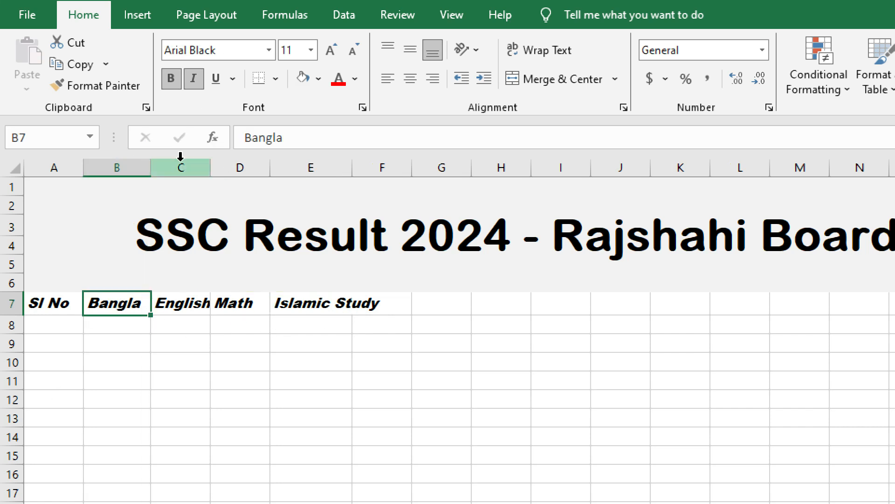
double_click(211, 168)
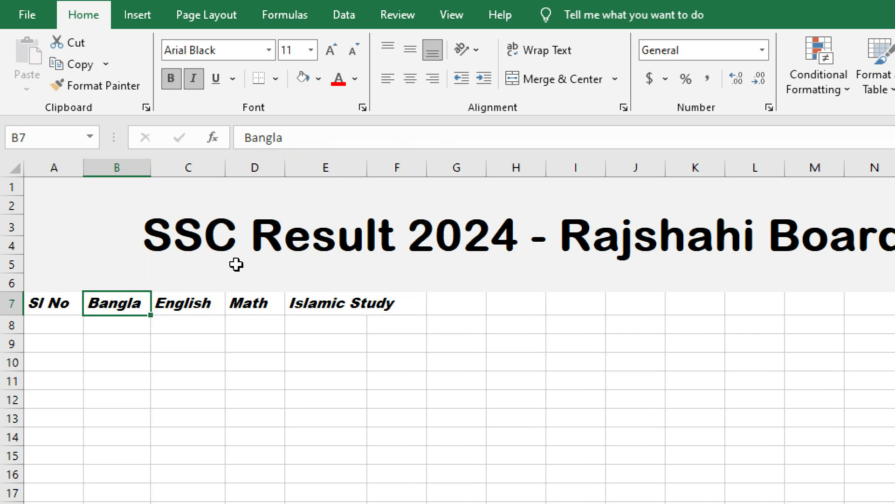
left_click_drag(292, 172, 286, 172)
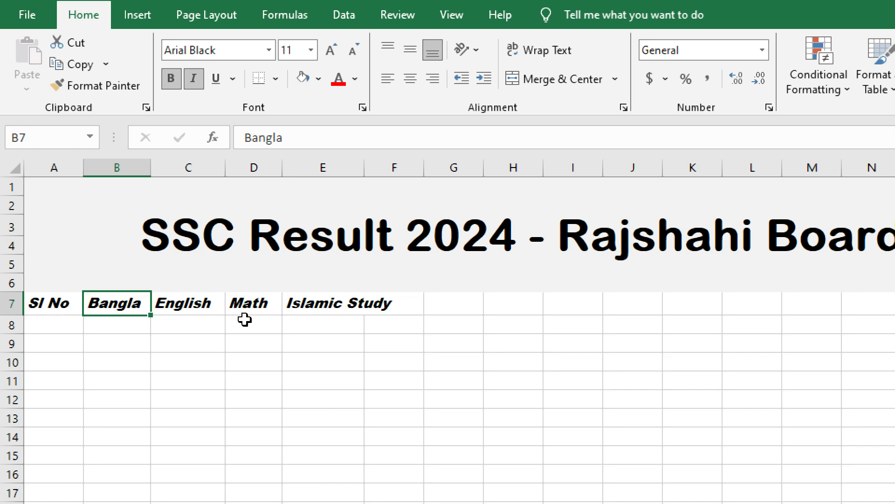
double_click(366, 169)
left_click(327, 351)
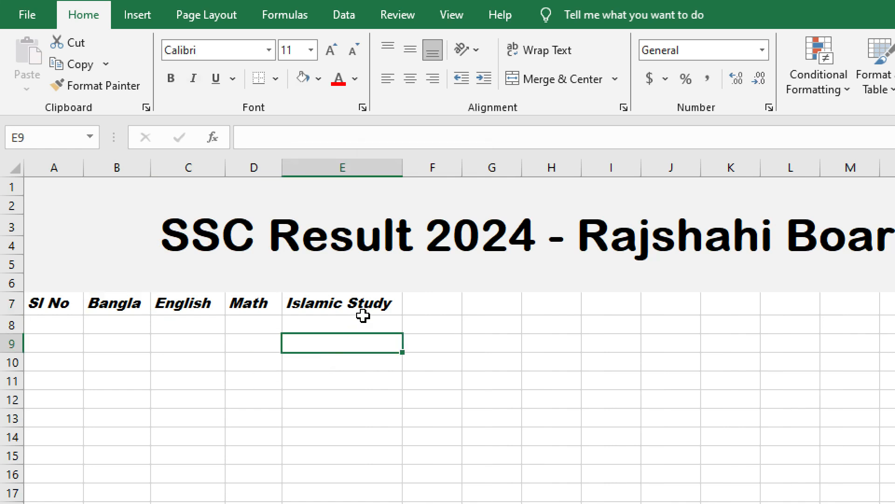
- Examine the sheet's title block and the formatted row 7 headers at full-screen view
key("super+minus")
left_click(149, 216)
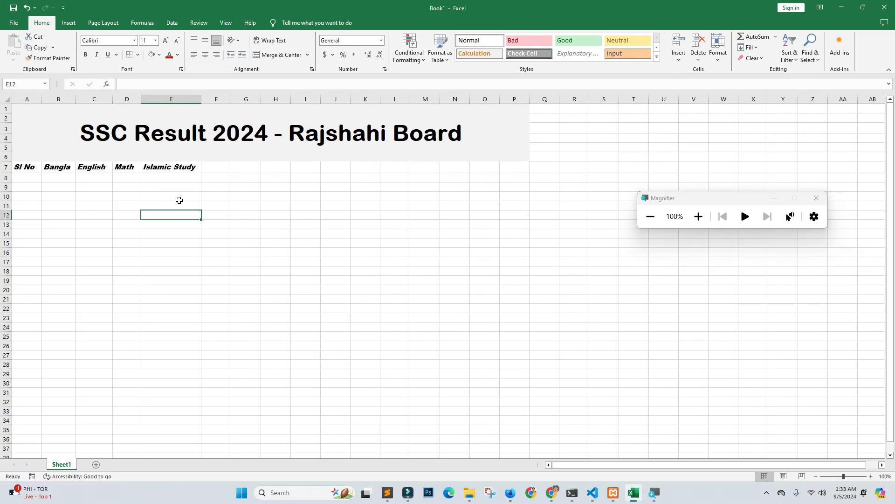
left_click(161, 136)
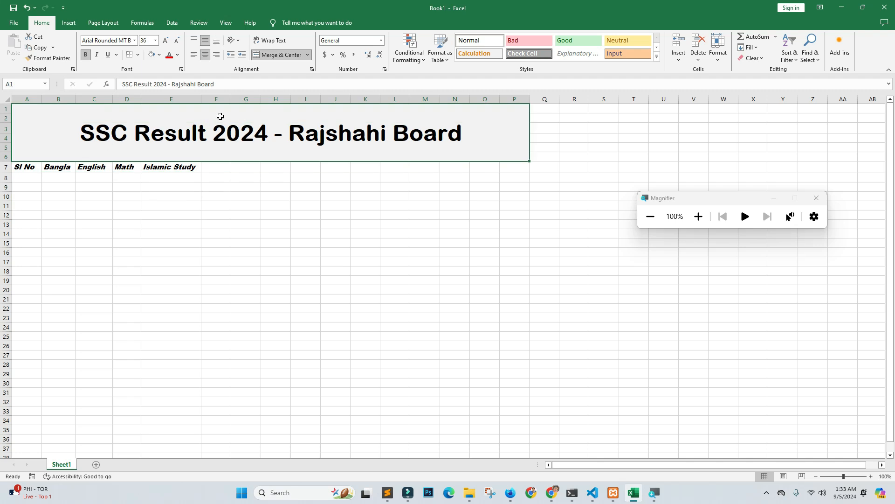
left_click_drag(25, 167, 218, 167)
left_click(217, 196)
left_click(150, 169)
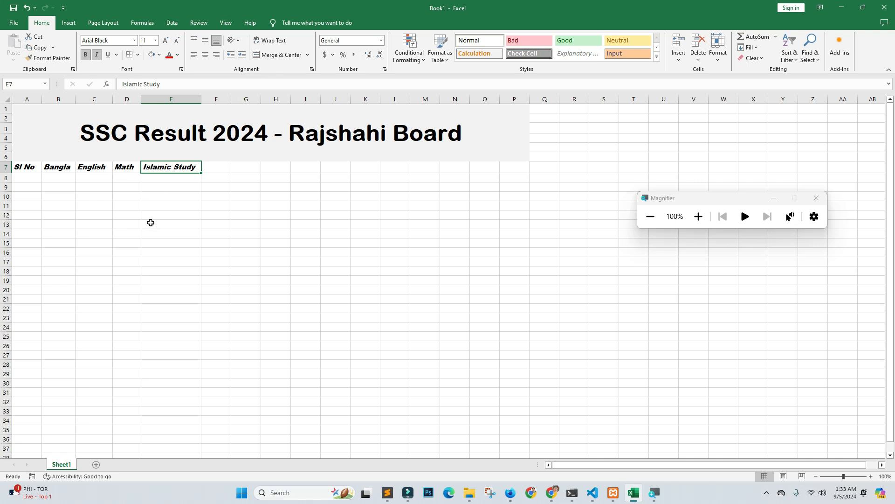
left_click(146, 206)
- Remove the italic formatting from the A7:E7 headers
left_click_drag(24, 168, 163, 165)
left_click(97, 56)
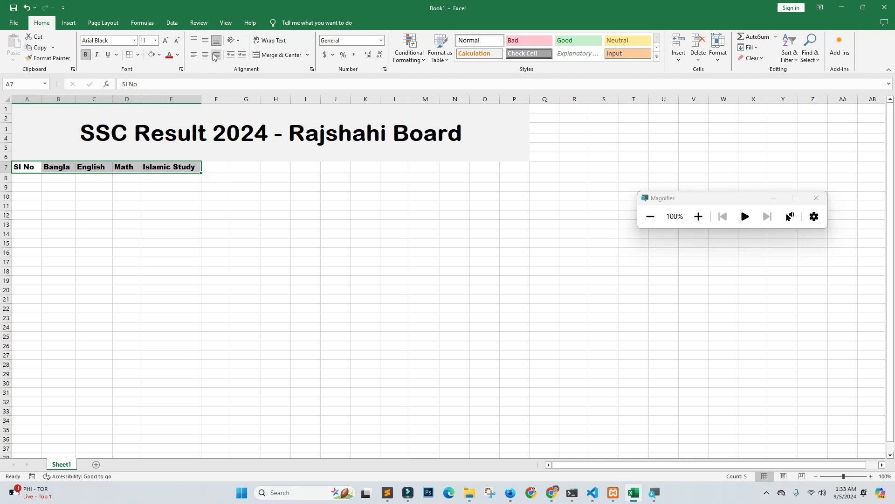
left_click(144, 198)
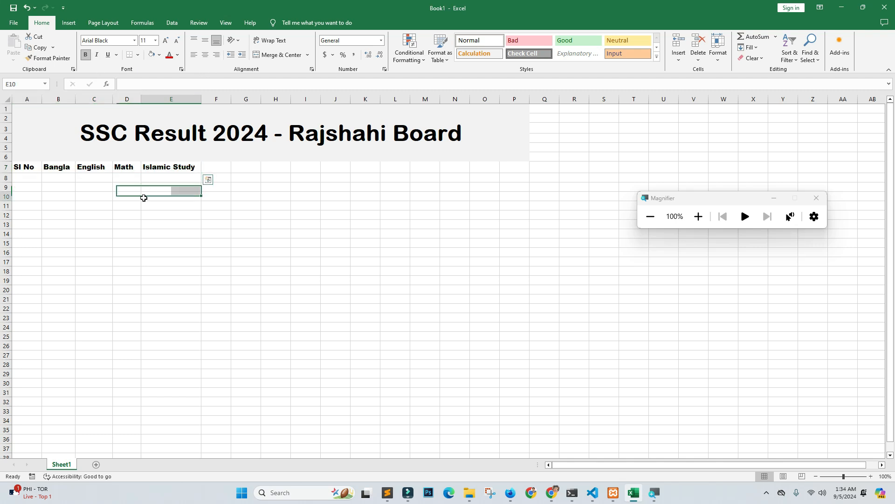
- Middle-align the A7:E7 headers vertically and center them horizontally in their cells
left_click(59, 190)
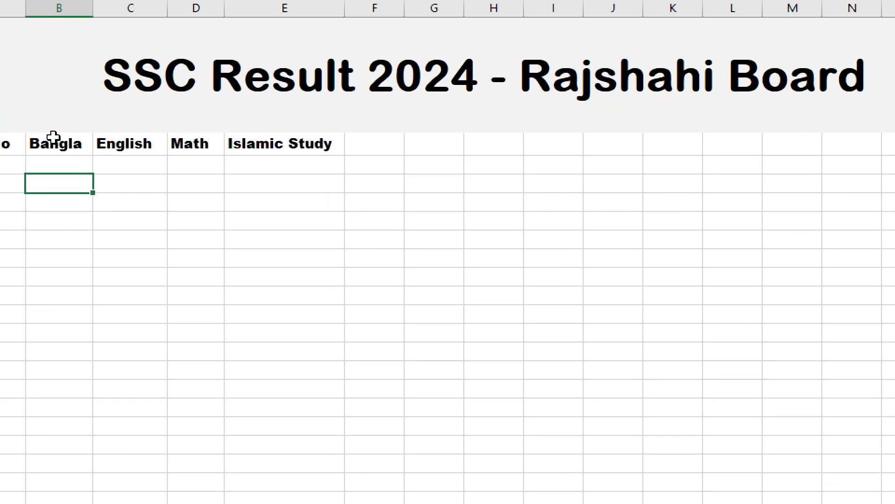
left_click(56, 163)
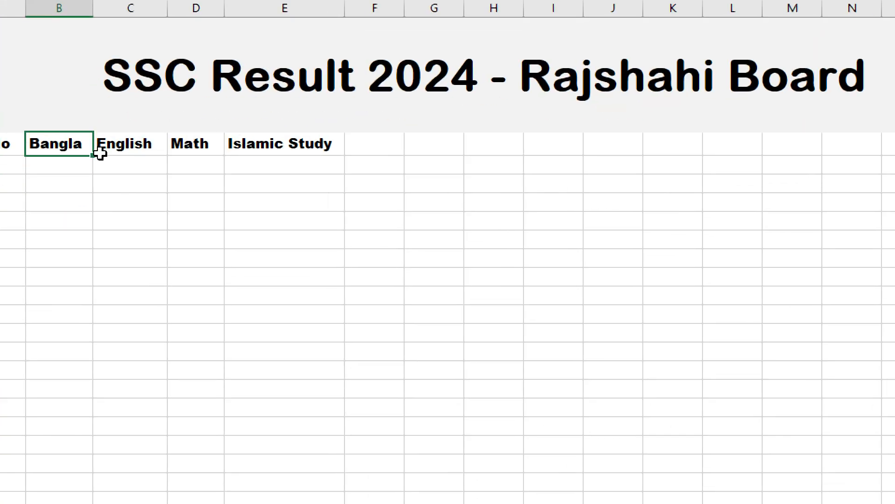
left_click(154, 143)
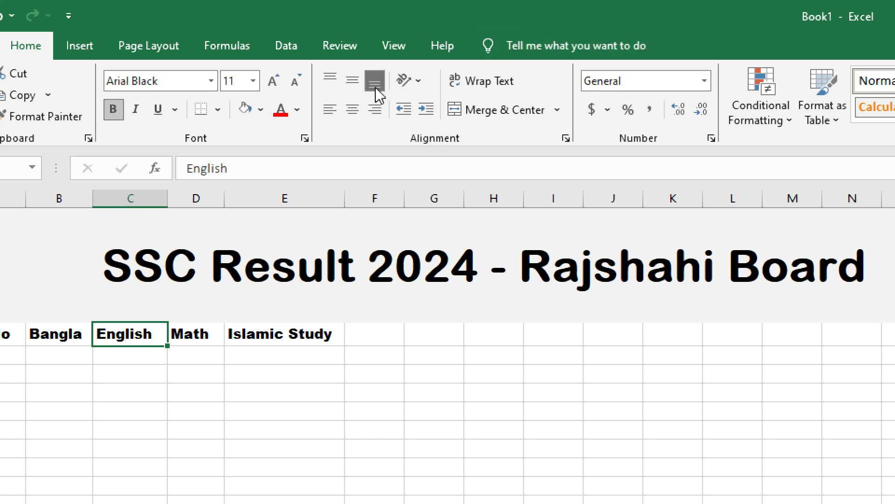
left_click(353, 77)
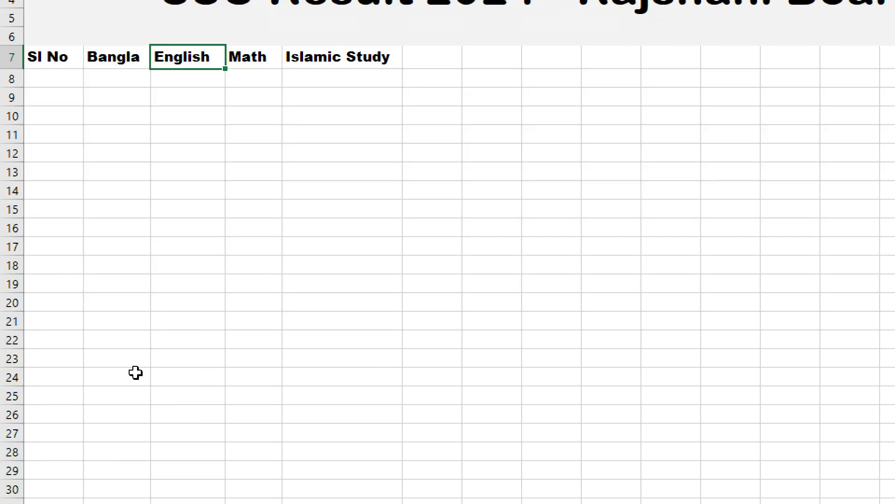
left_click_drag(41, 57, 379, 58)
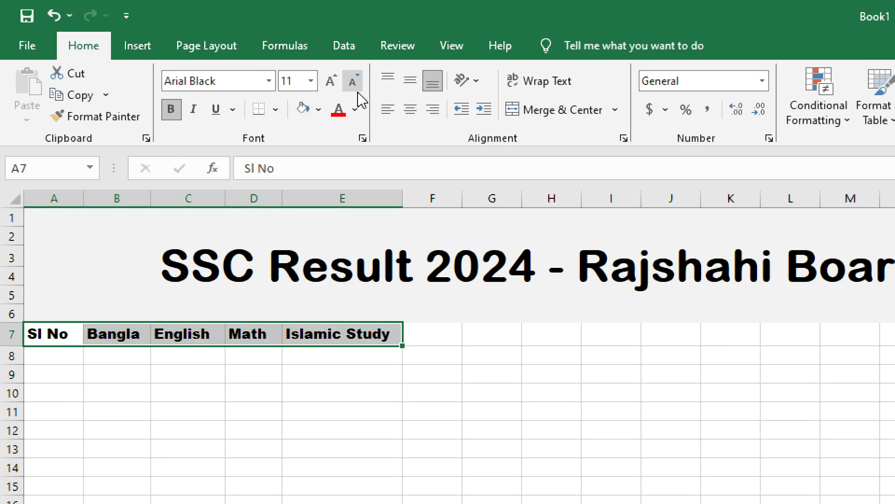
left_click(409, 81)
left_click(410, 110)
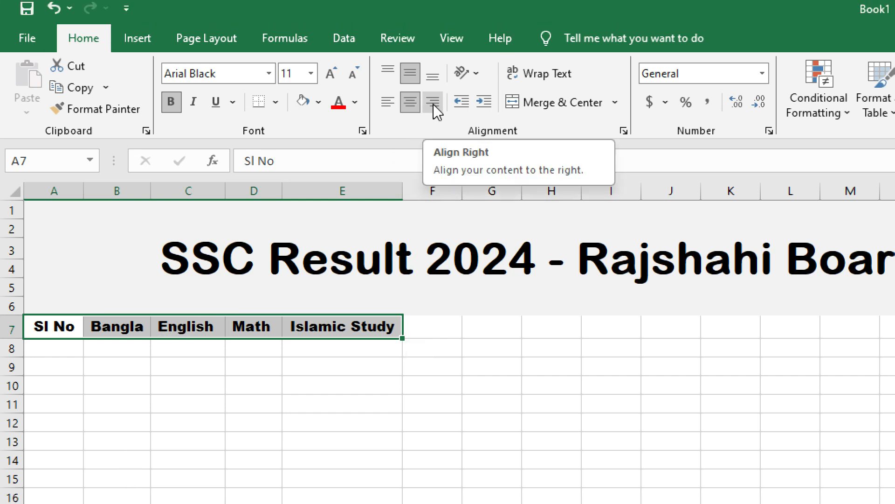
- Try right-aligning the A7:E7 headers, and center them again
left_click(433, 102)
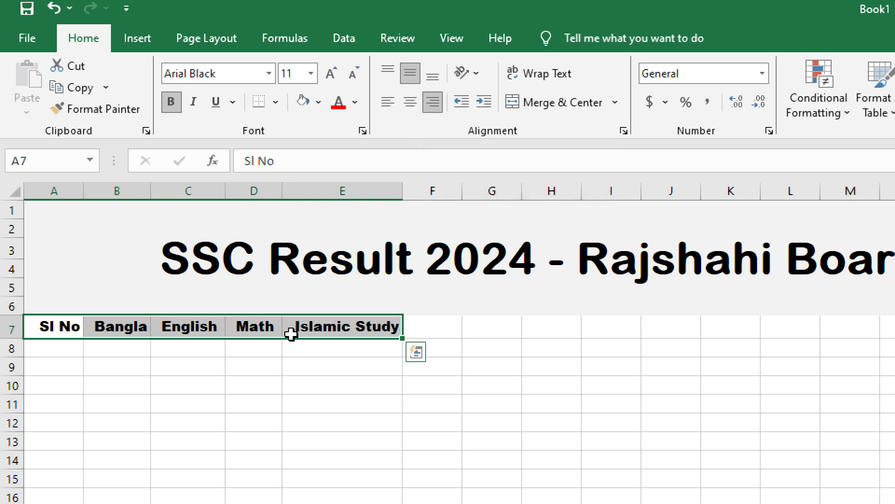
left_click(410, 105)
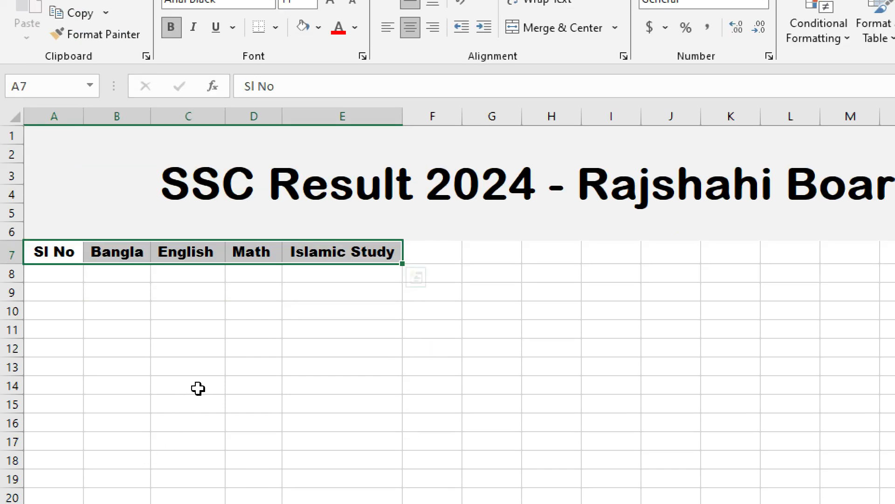
left_click(229, 327)
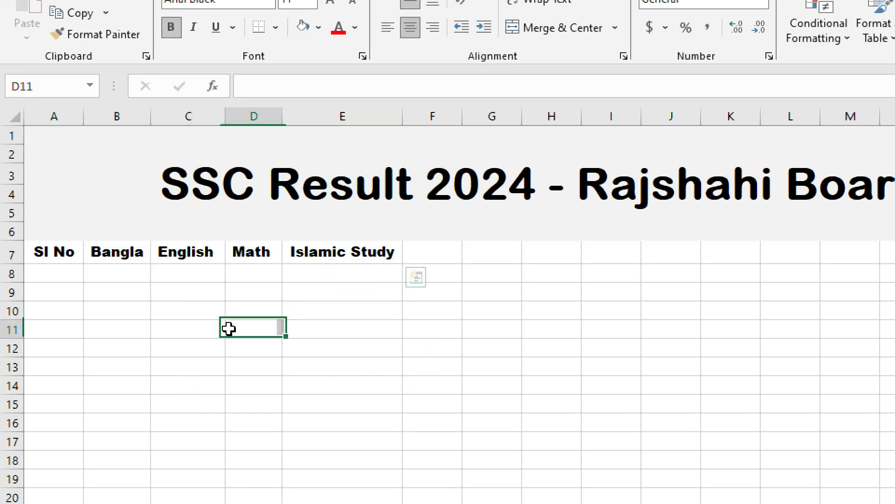
left_click(147, 306)
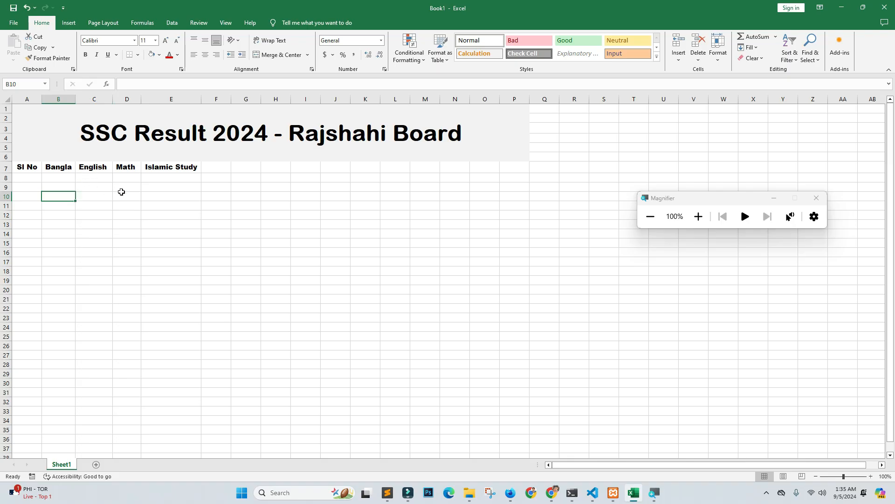
left_click(102, 187)
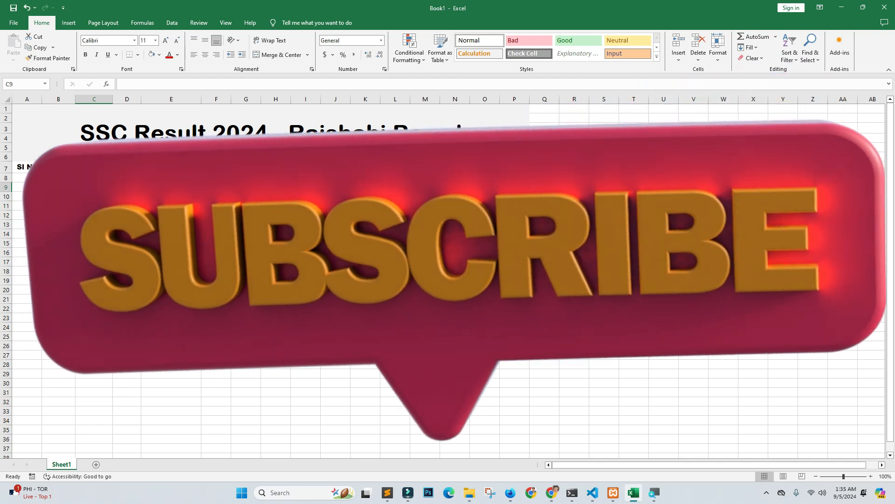